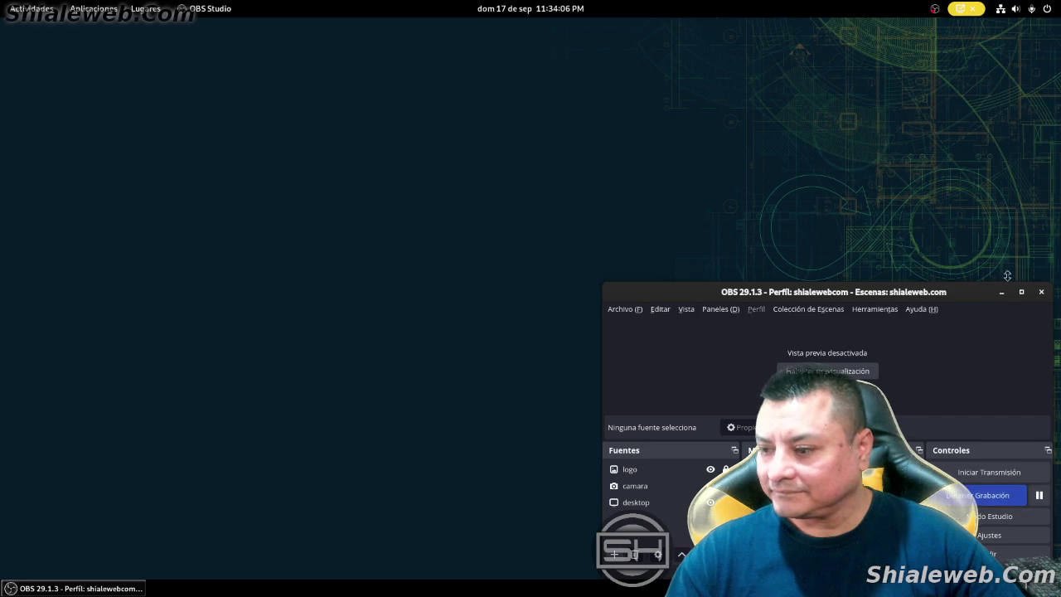
- Start the OBS recording, glance at the calendar panel, then bring up the Activities overview
click(1002, 292)
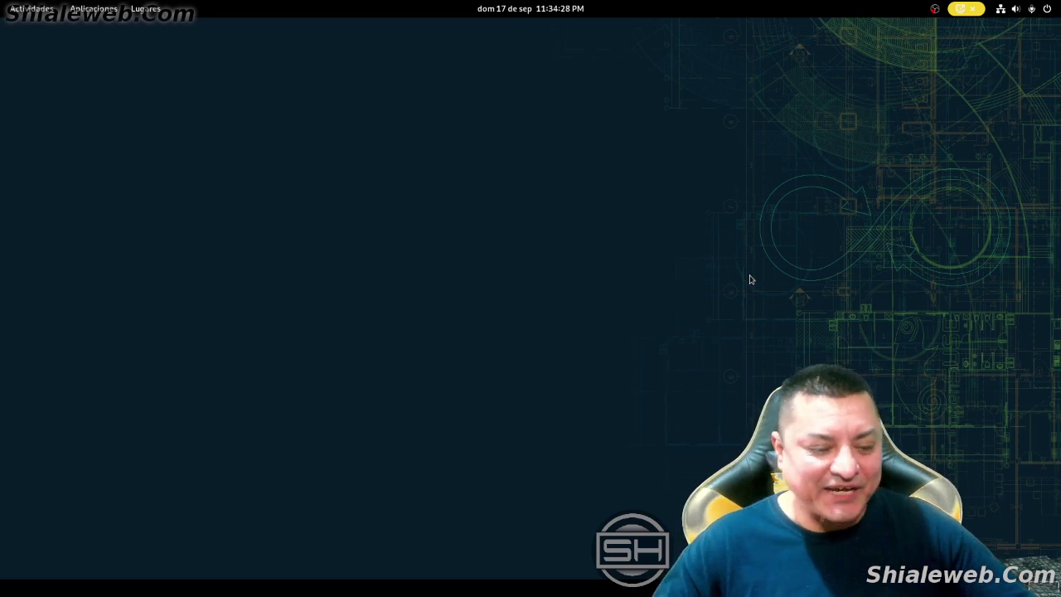
click(535, 8)
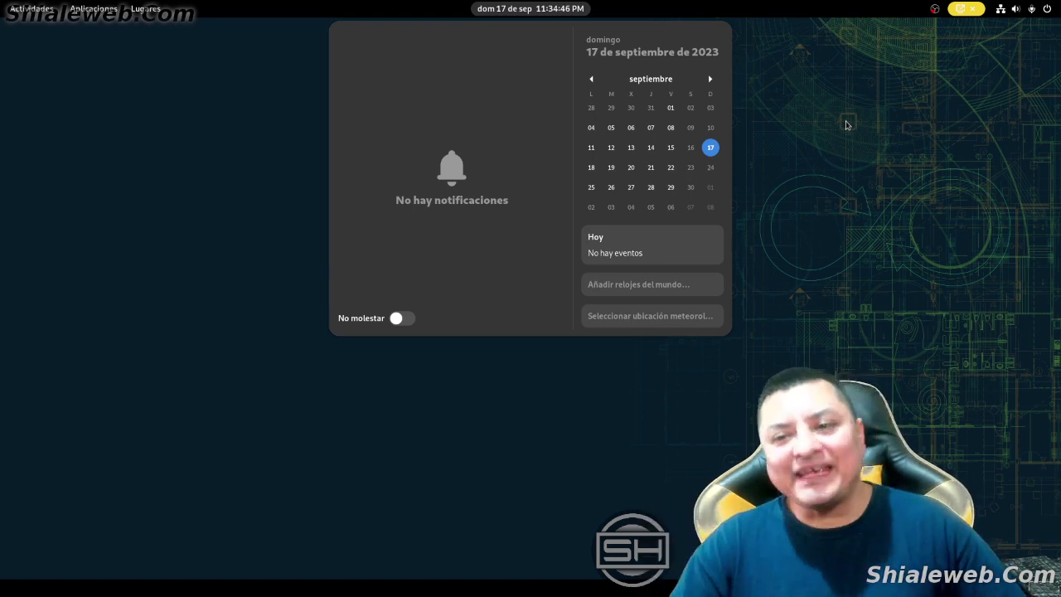
click(888, 234)
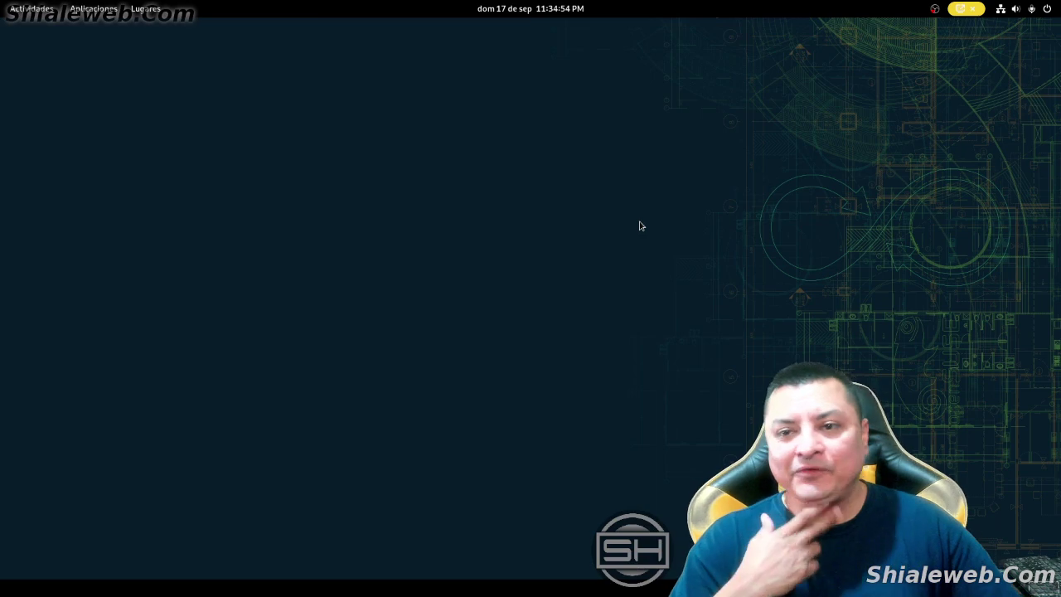
key(super)
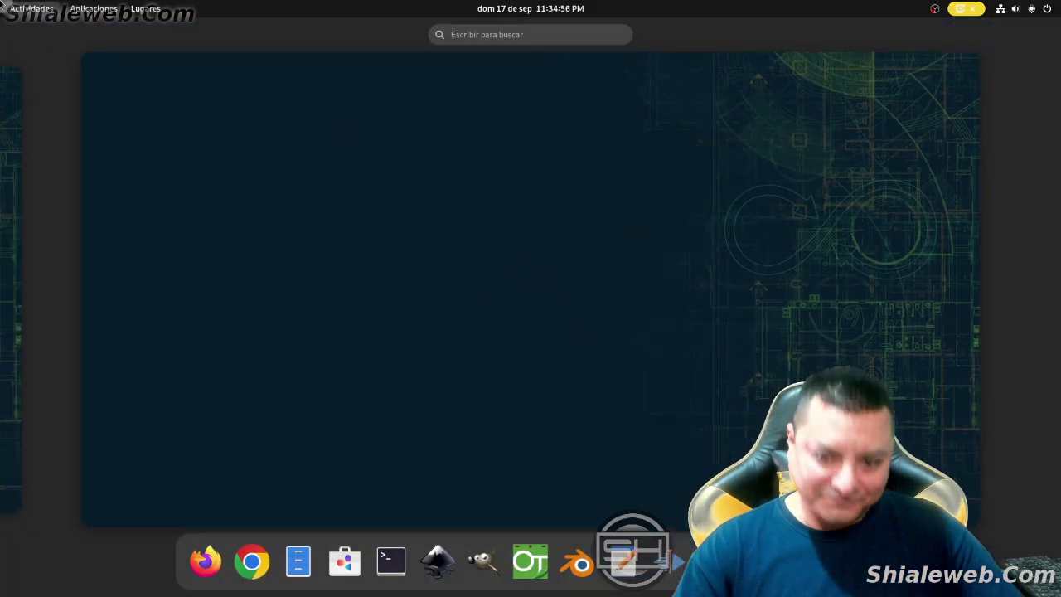
- Launch GIMP and confirm version 2.10.34 in Ayuda > Acerca de, then close the box
click(482, 566)
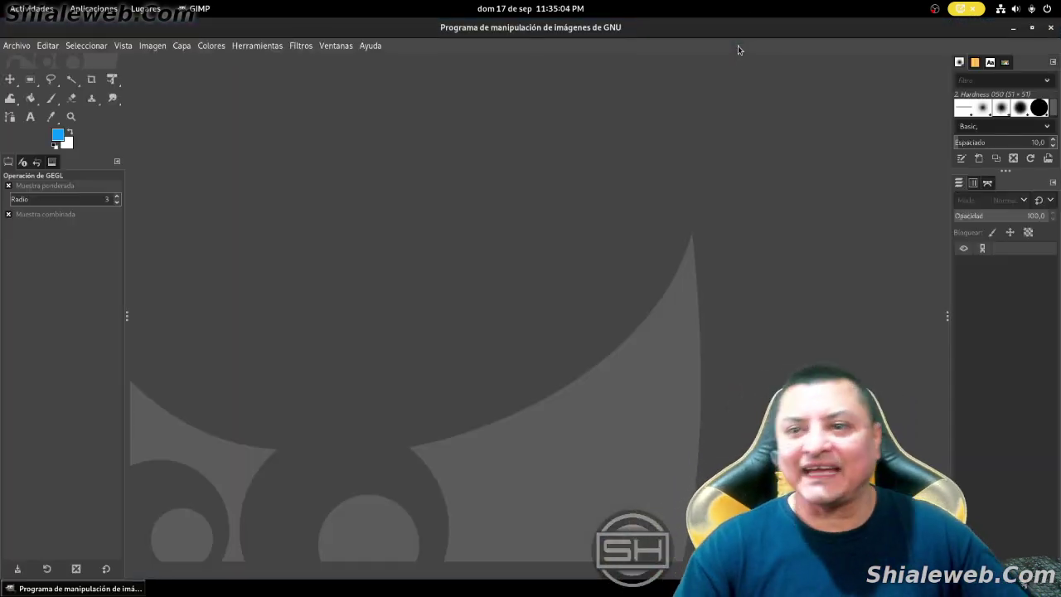
click(370, 46)
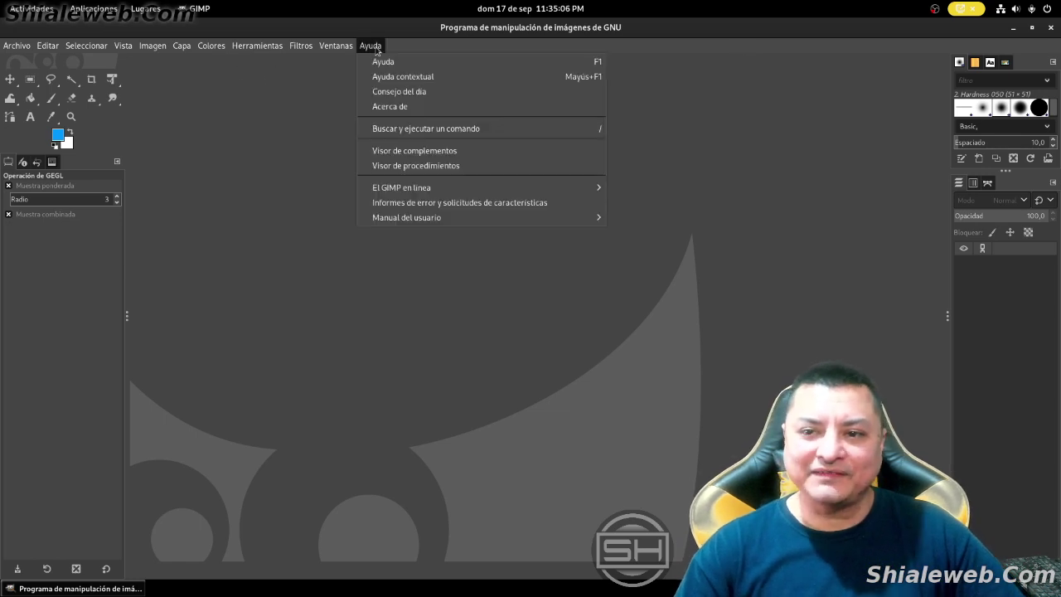
click(391, 106)
drag(591, 213, 362, 156)
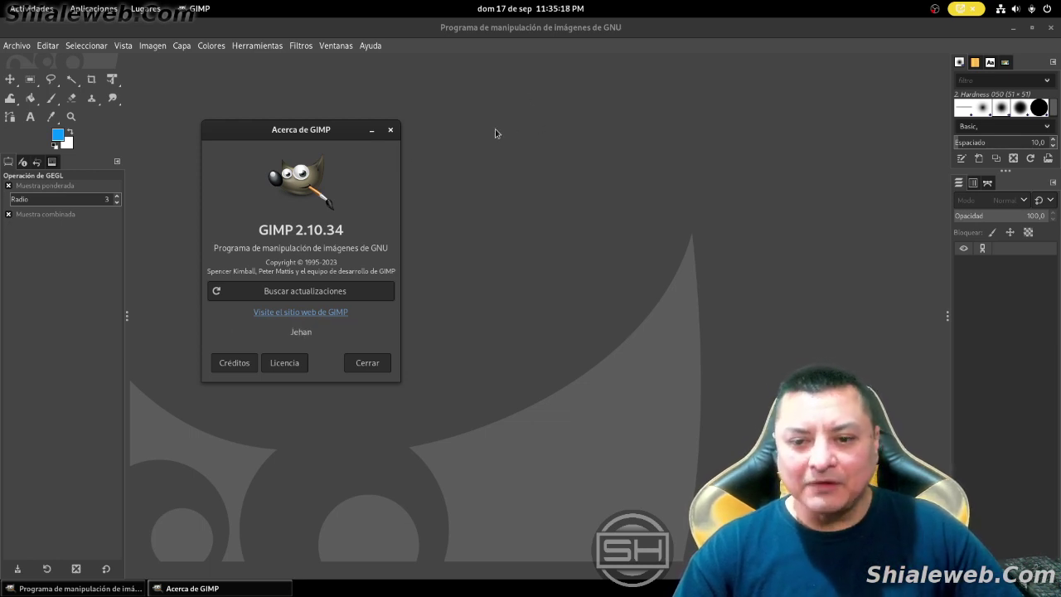
drag(258, 230, 373, 227)
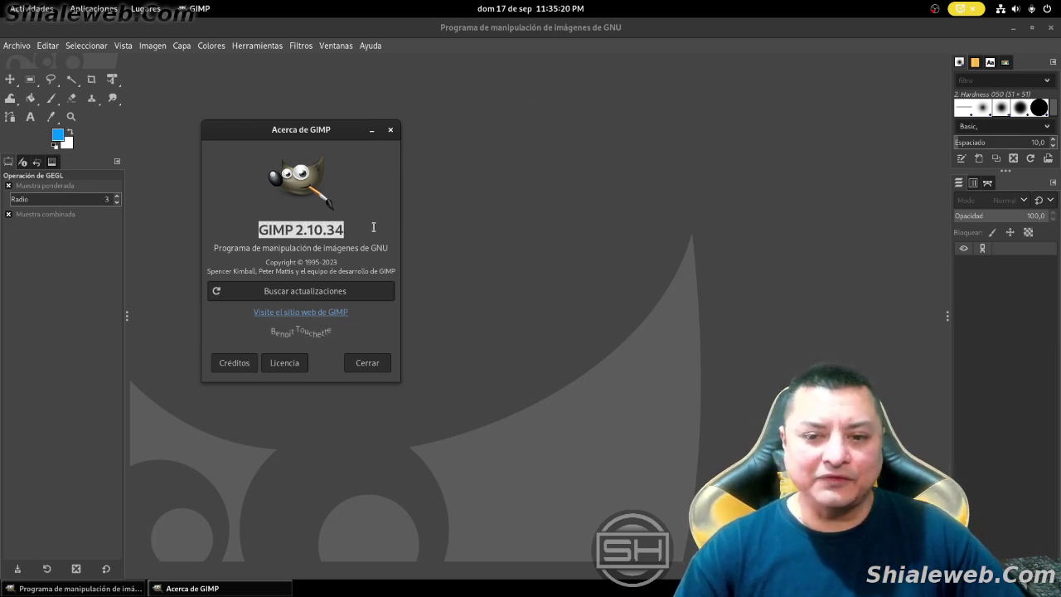
click(391, 130)
- Page through the application grid, then return to the empty GIMP window
click(682, 562)
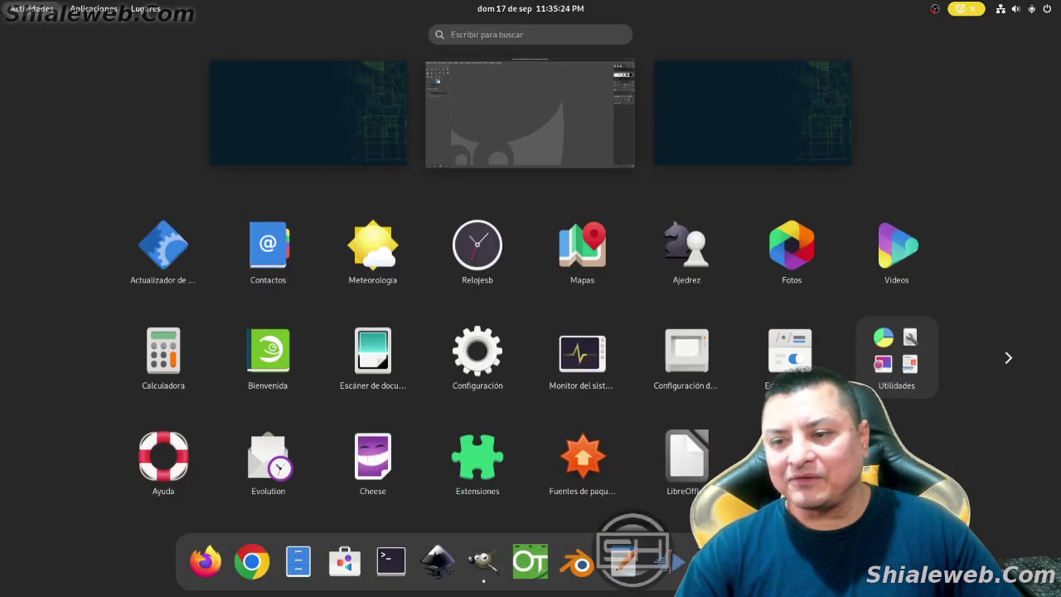
click(1014, 328)
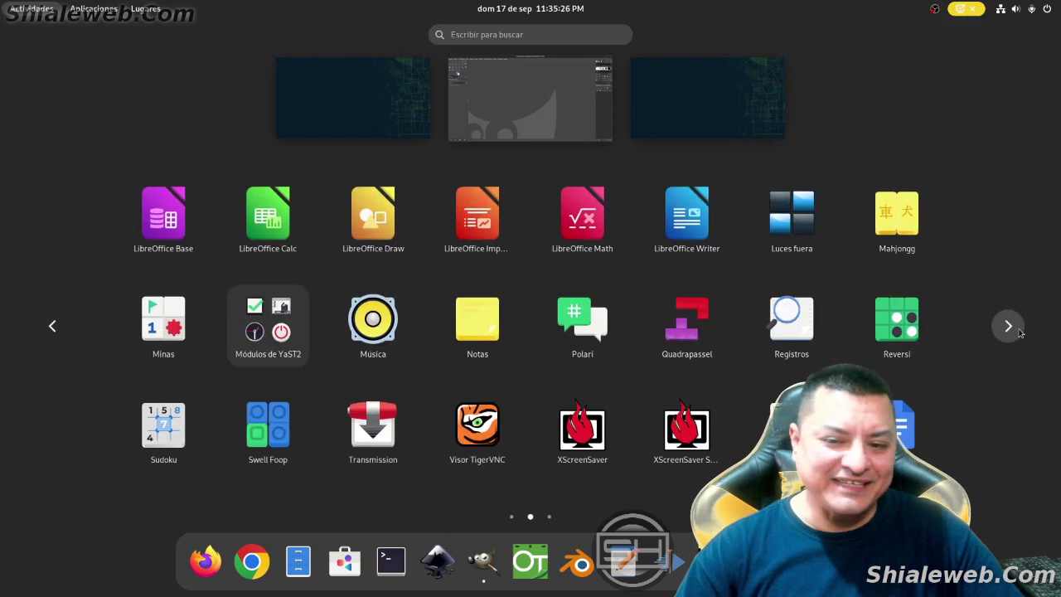
click(1023, 332)
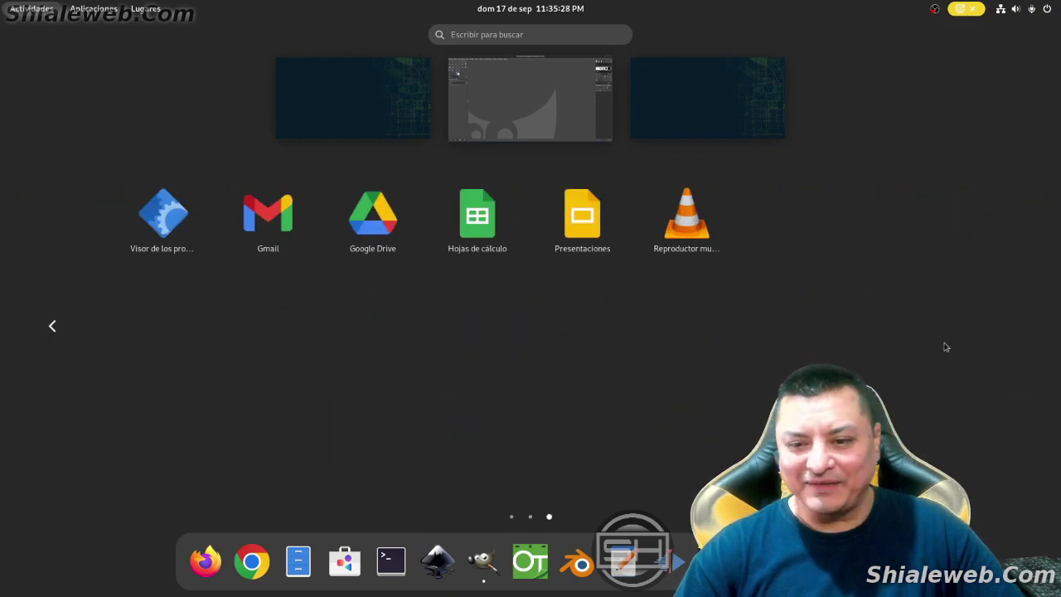
click(52, 326)
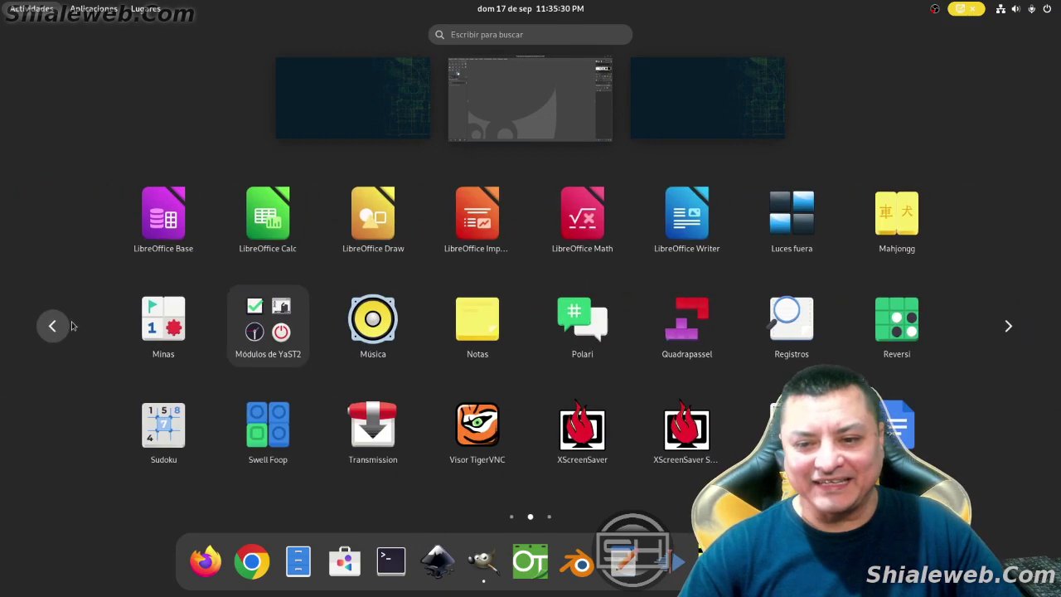
click(555, 97)
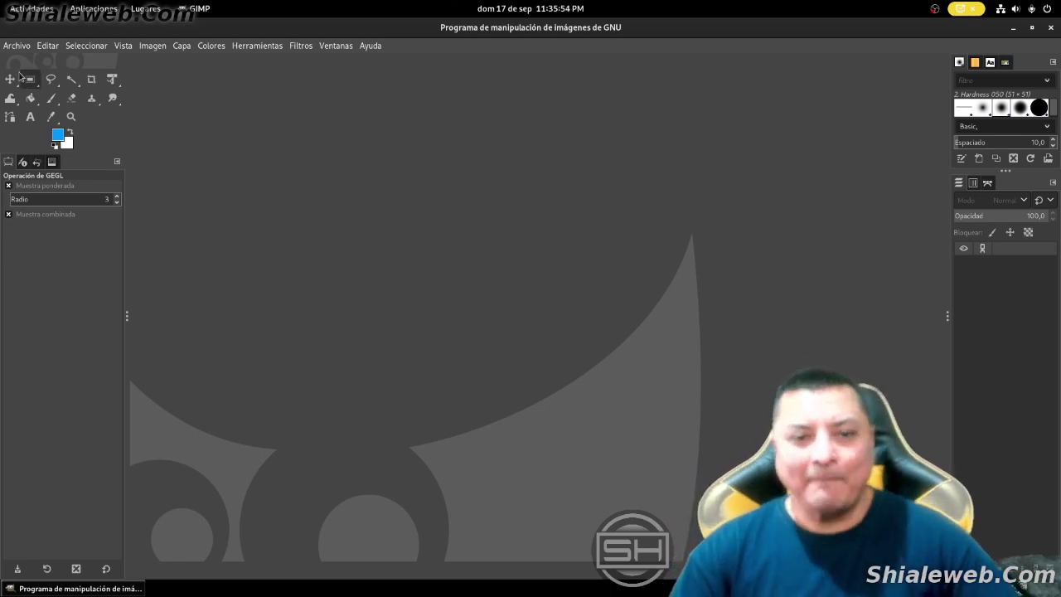
- Create a new 1920×1080 px image and delete its white Fondo background layer
click(24, 45)
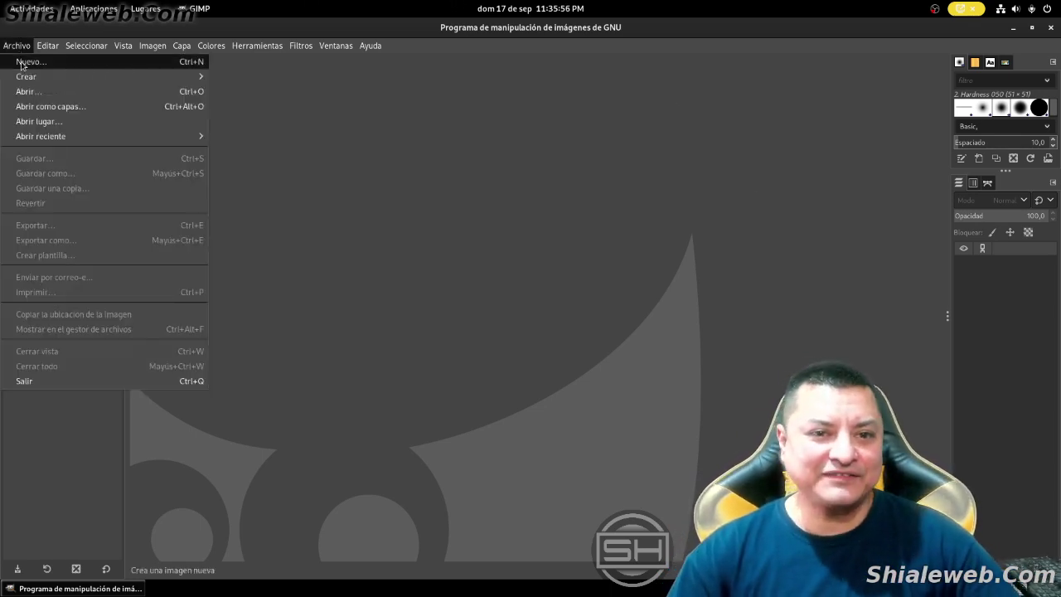
click(25, 62)
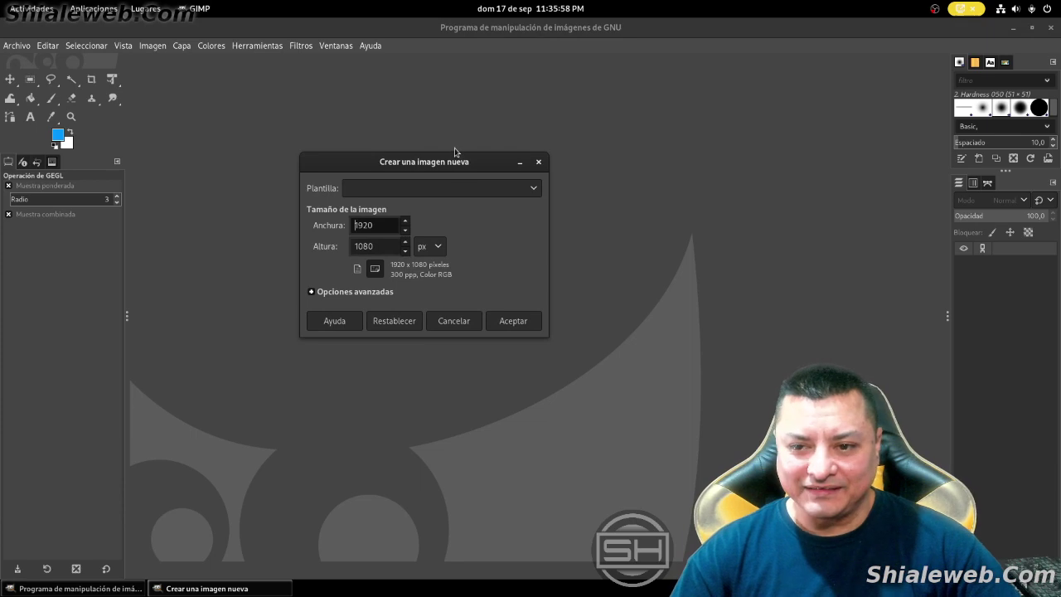
drag(455, 151, 320, 142)
click(379, 312)
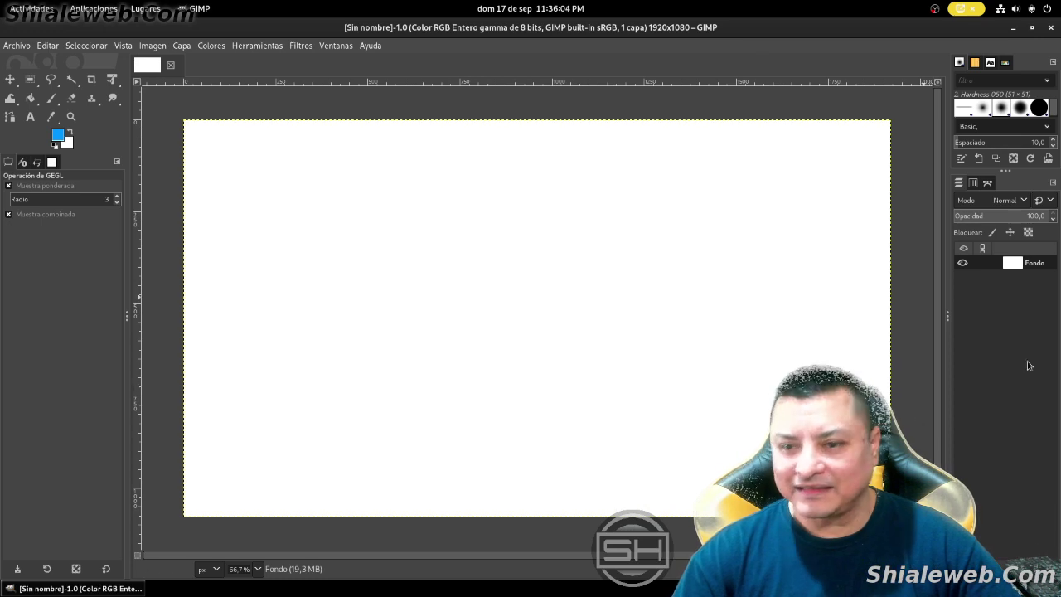
key(Delete)
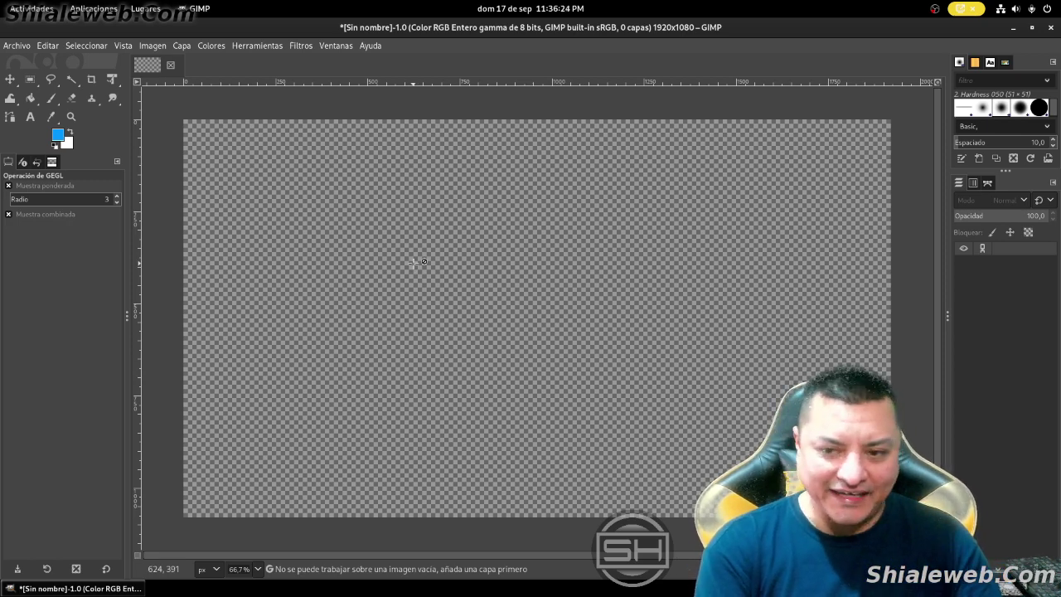
- Add a new transparent layer named 'marco'
key(shift+ctrl+n)
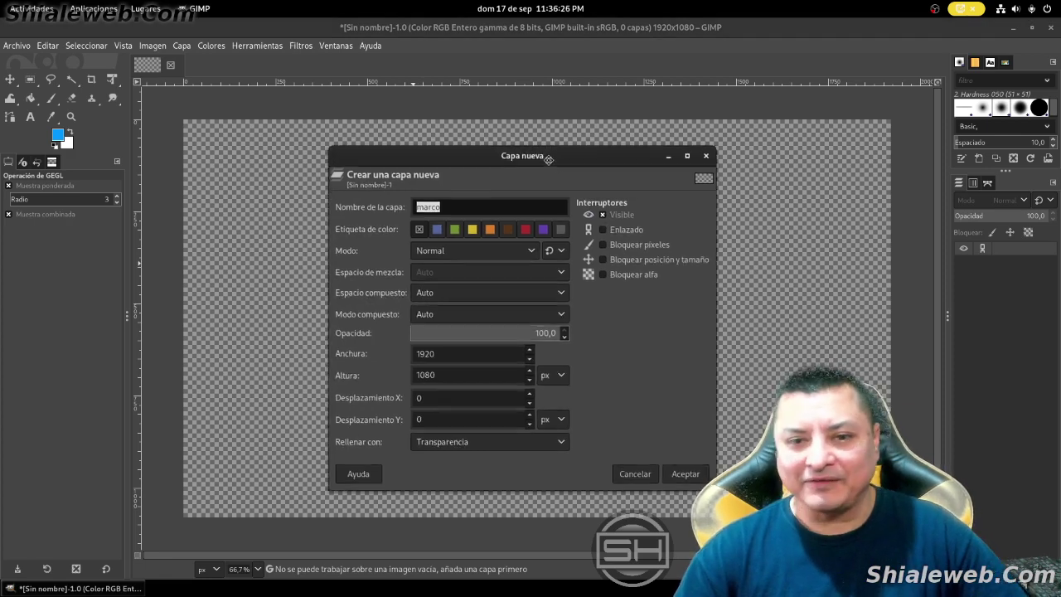
drag(548, 159, 438, 119)
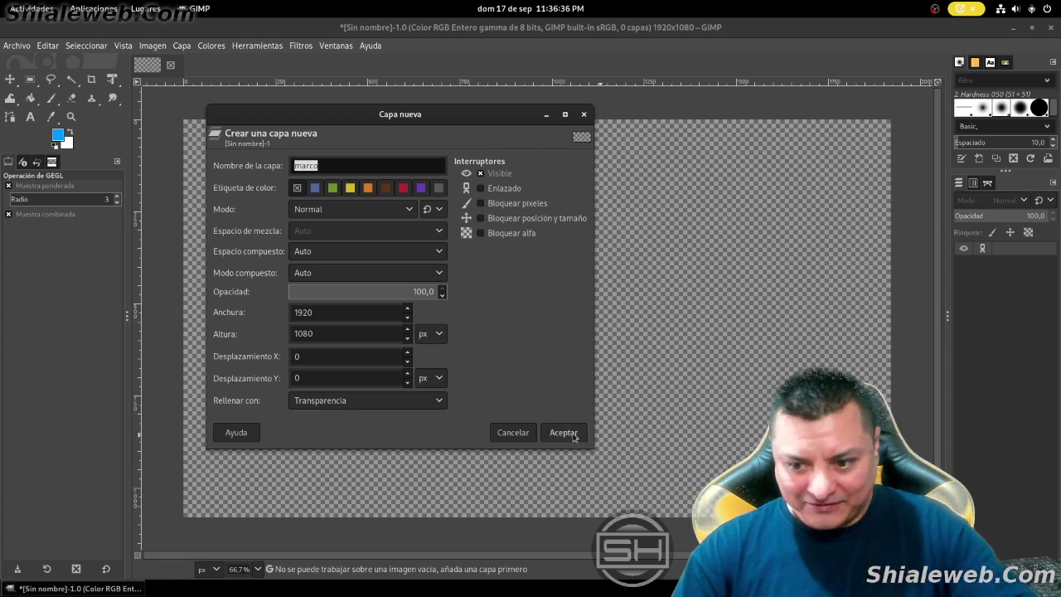
click(578, 439)
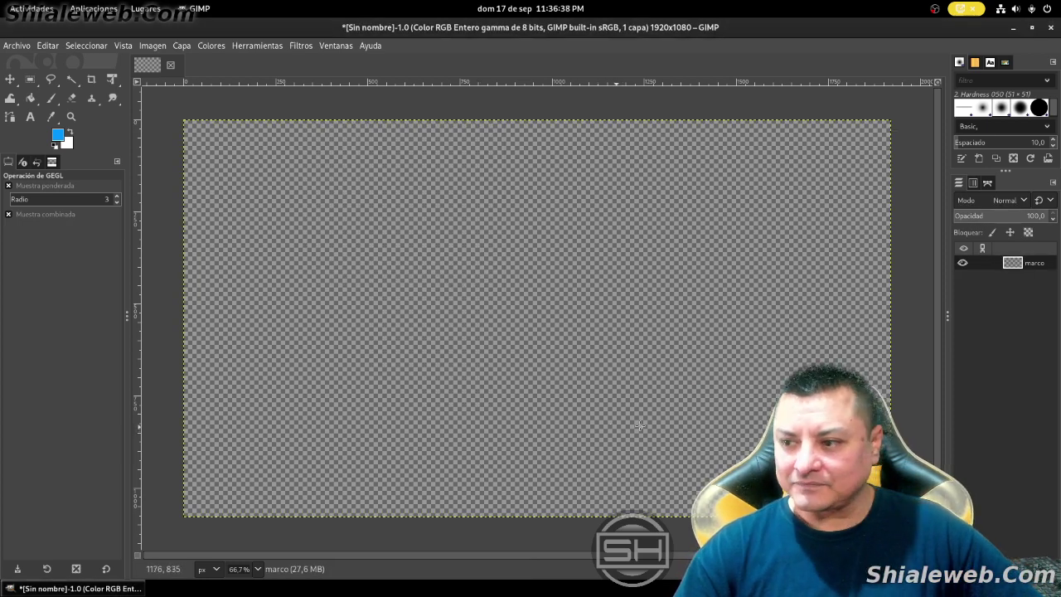
- Set the foreground colour to green 00ff35 and bucket-fill the marco layer
click(57, 134)
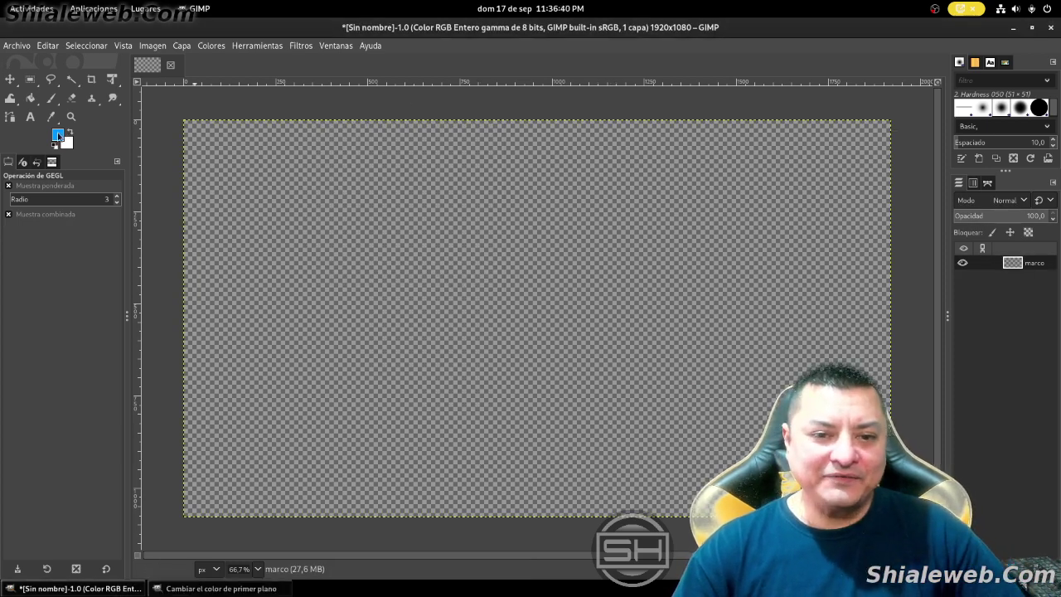
click(100, 161)
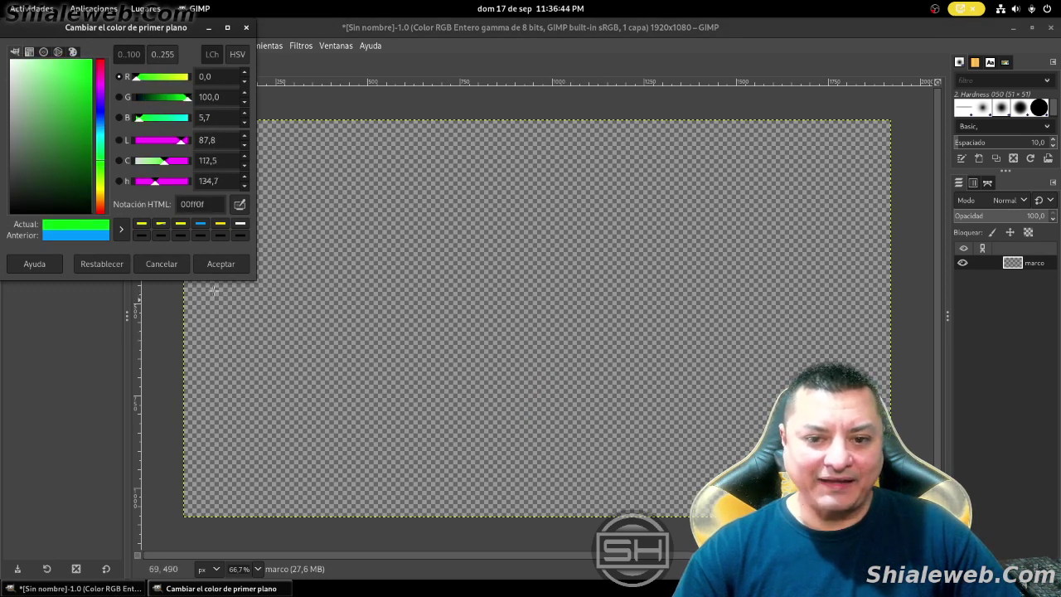
click(220, 263)
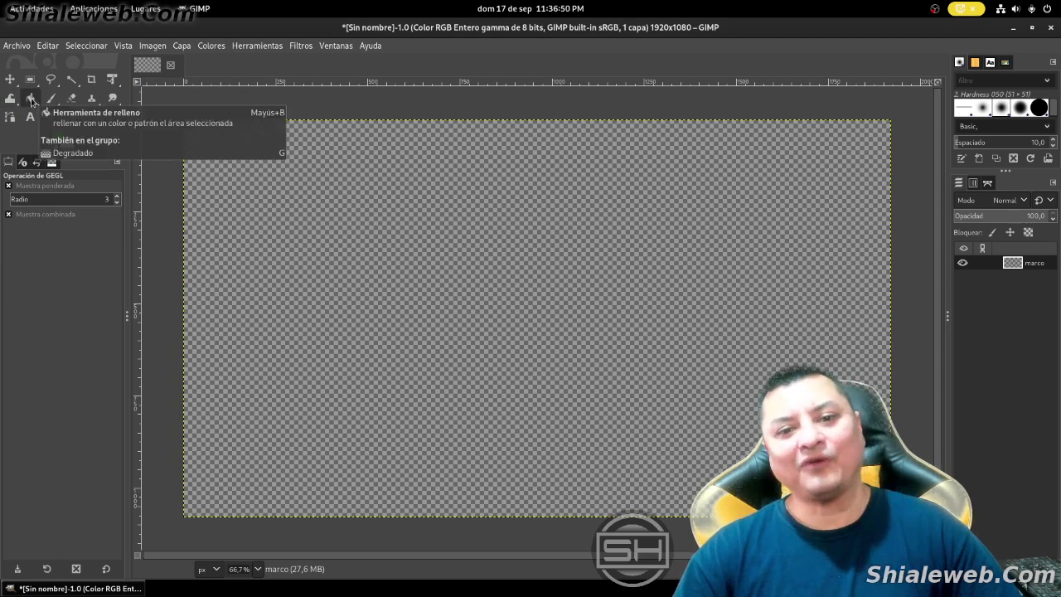
click(30, 99)
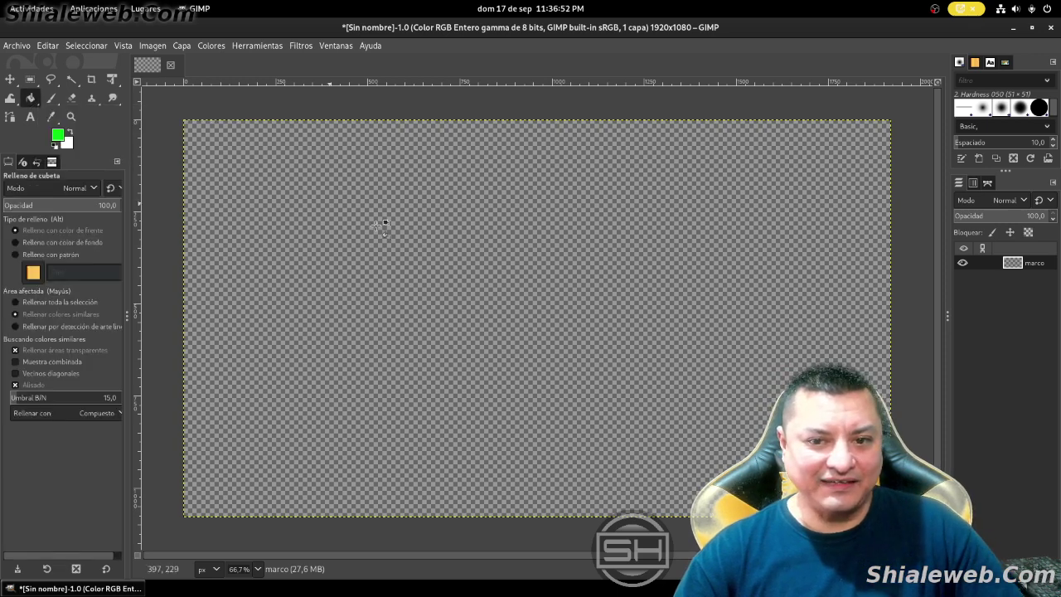
click(409, 201)
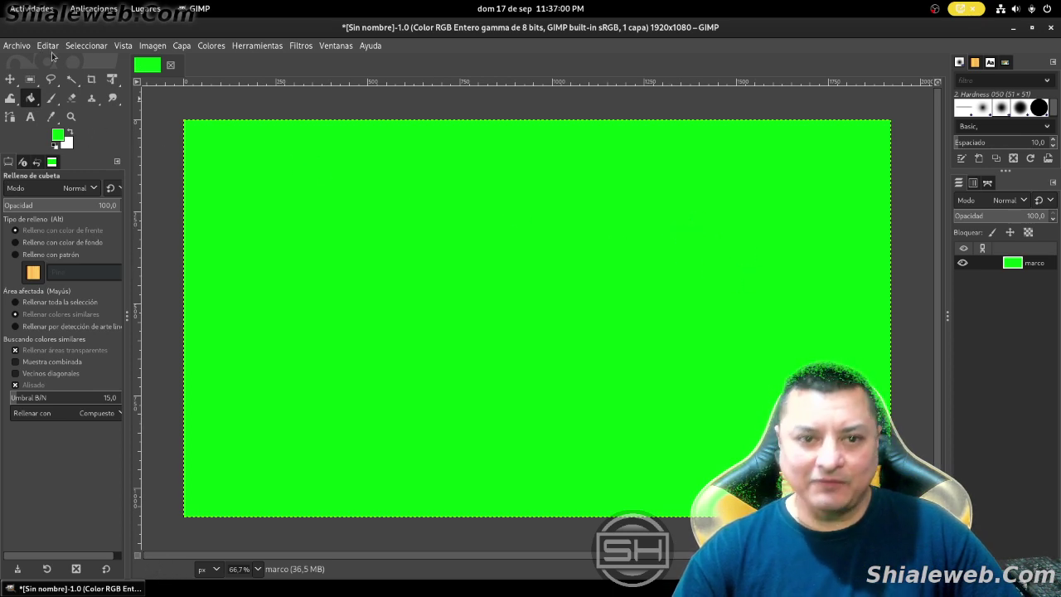
- Show the canvas grid and draw a rectangle selection inset from the edges
click(129, 47)
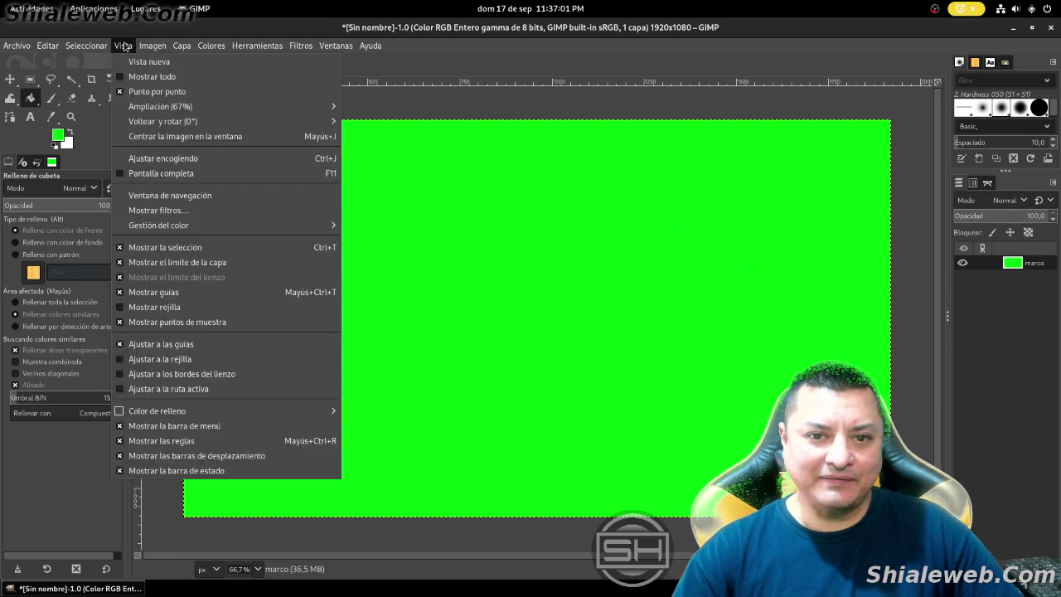
click(173, 313)
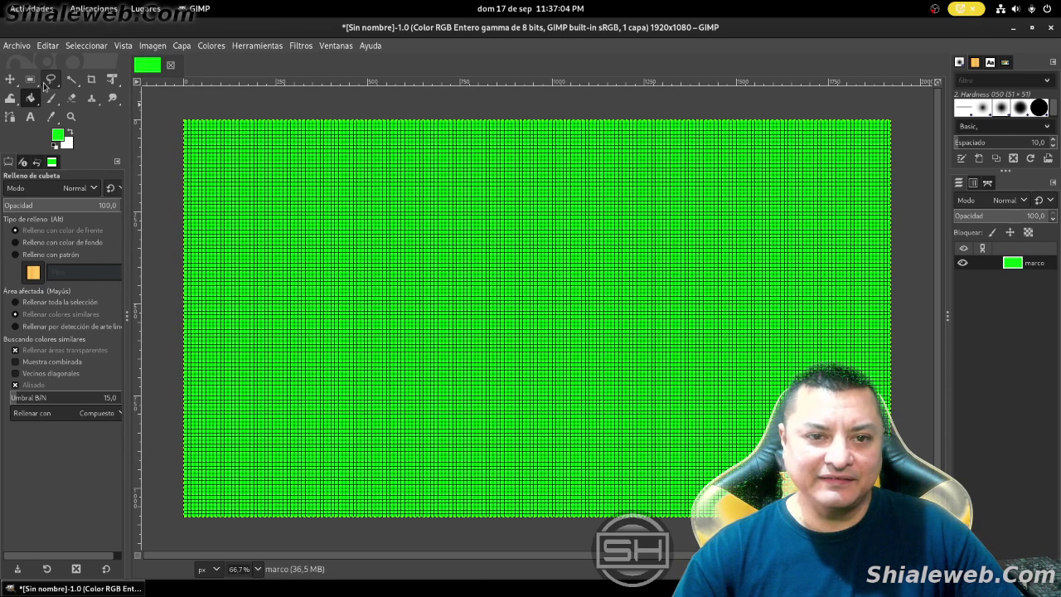
click(30, 79)
drag(202, 139, 880, 509)
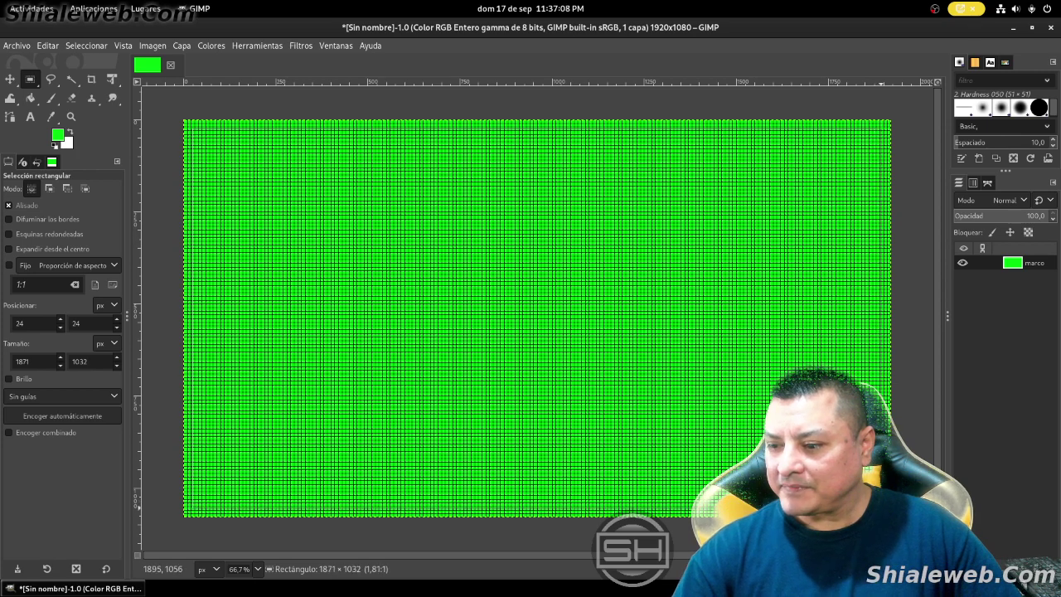
scroll(406, 235, up, 2)
scroll(405, 236, left, 5)
scroll(406, 236, up, 8)
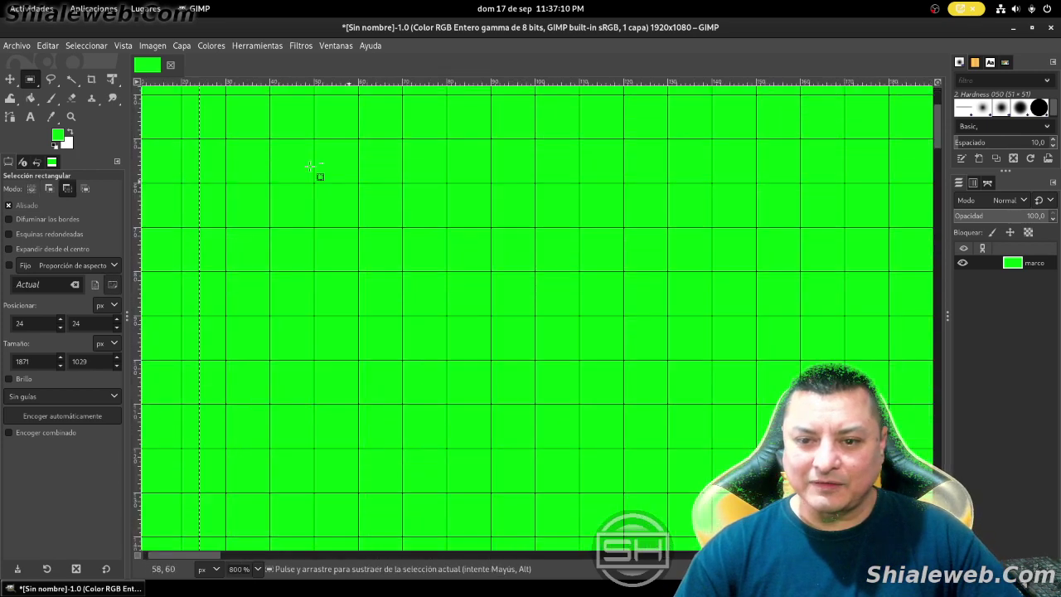
scroll(422, 426, down, 1)
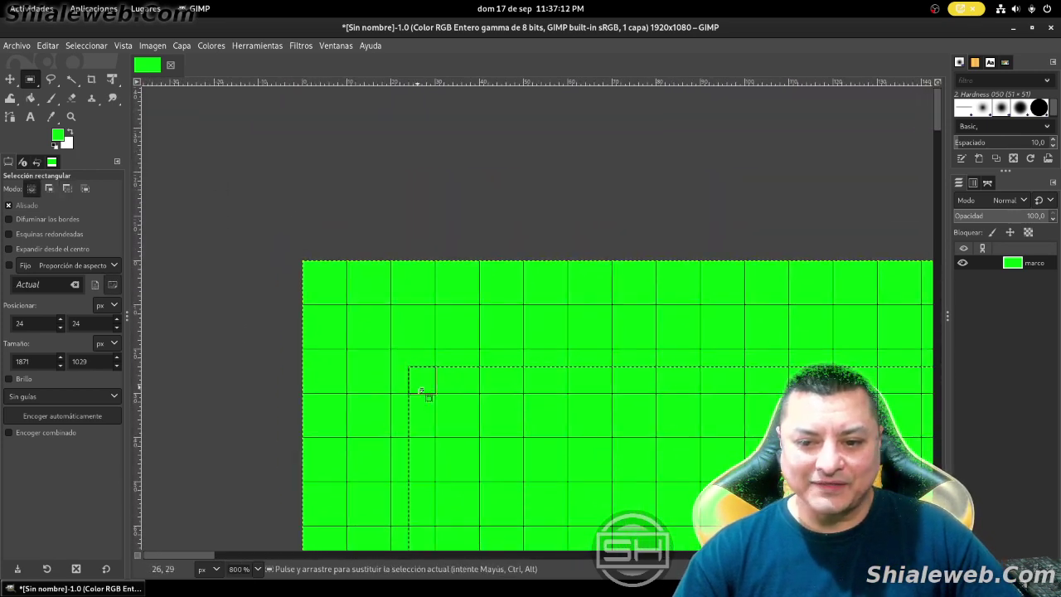
- Adjust the selection corners to position 30,30 and size 1860×1020
mouse_move(414, 379)
mouse_down()
mouse_move(322, 292)
mouse_move(451, 421)
mouse_up()
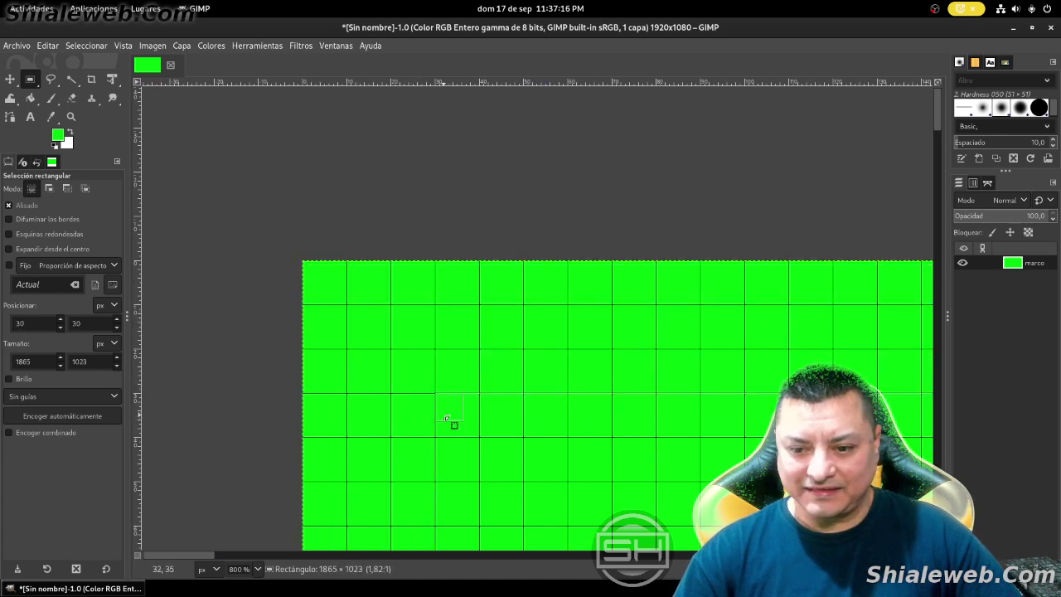
scroll(379, 251, down, 3)
scroll(617, 365, down, 3)
scroll(618, 365, down, 6)
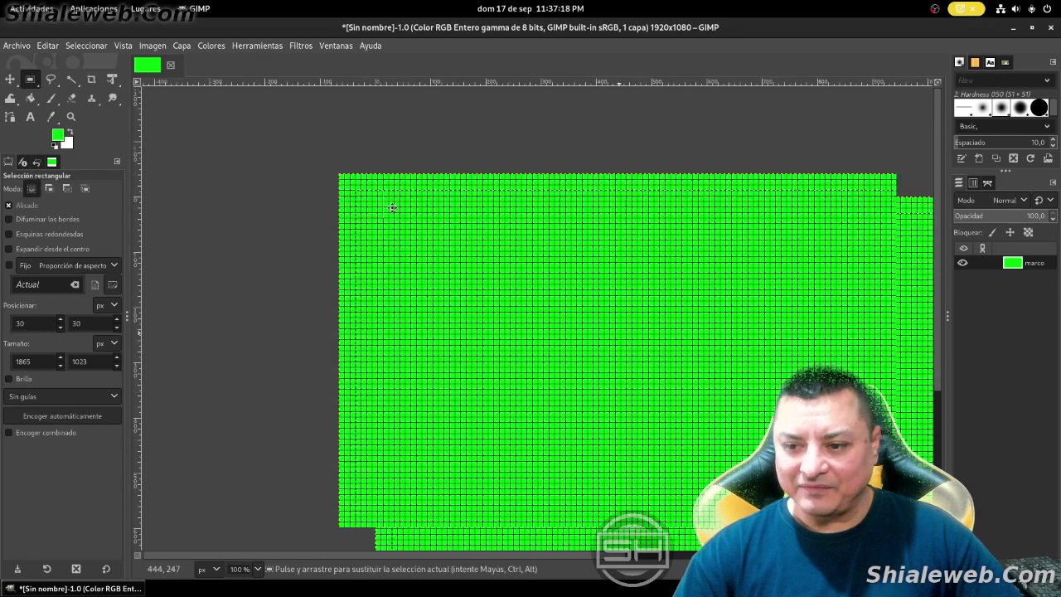
scroll(613, 357, right, 10)
scroll(606, 339, up, 2)
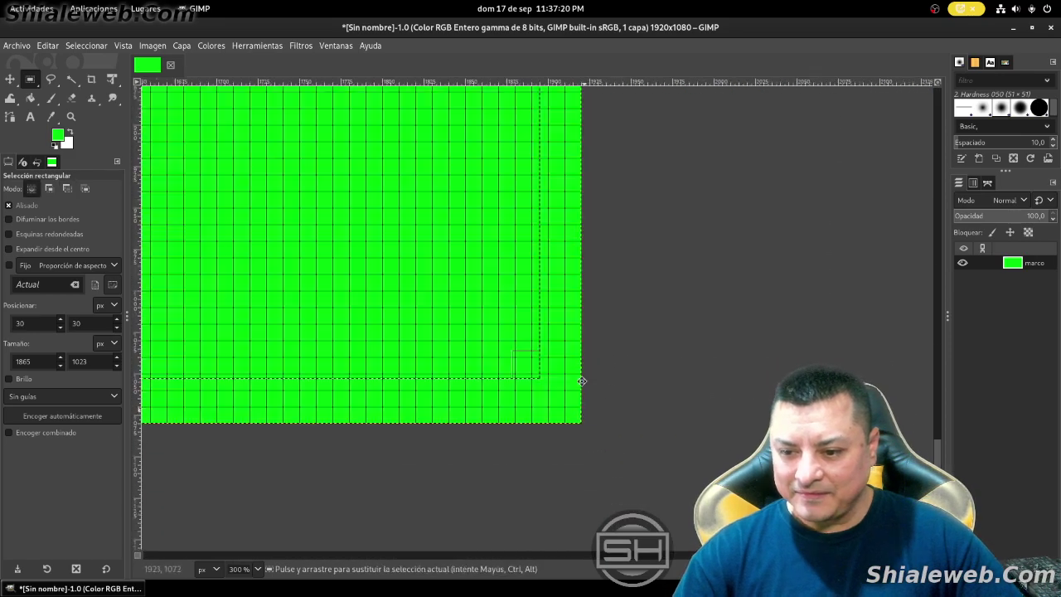
scroll(580, 315, up, 2)
scroll(569, 291, up, 2)
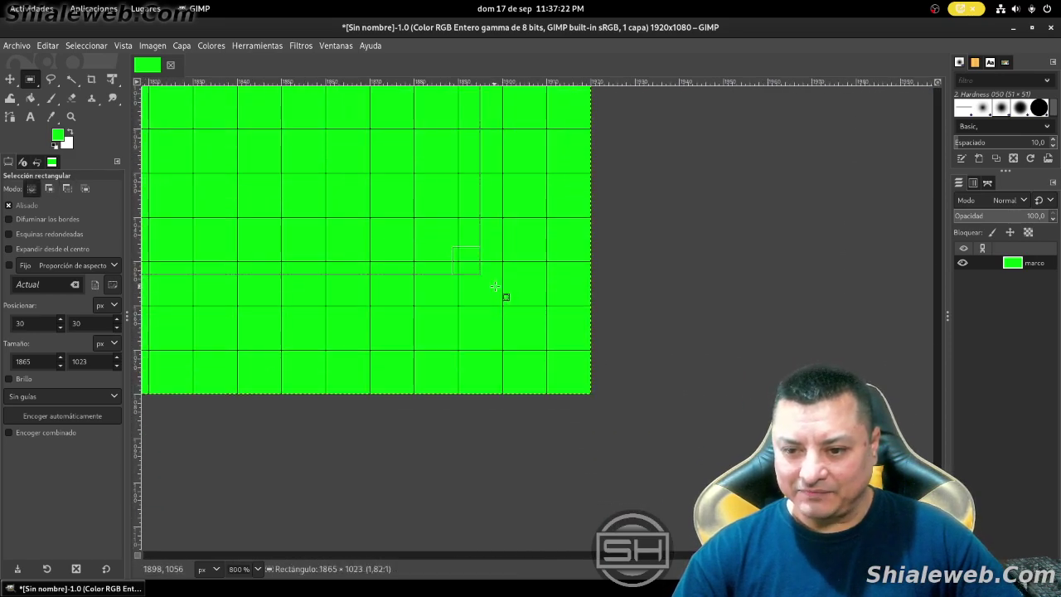
mouse_move(477, 265)
mouse_down()
mouse_move(518, 325)
mouse_move(445, 247)
mouse_up()
scroll(442, 251, down, 3)
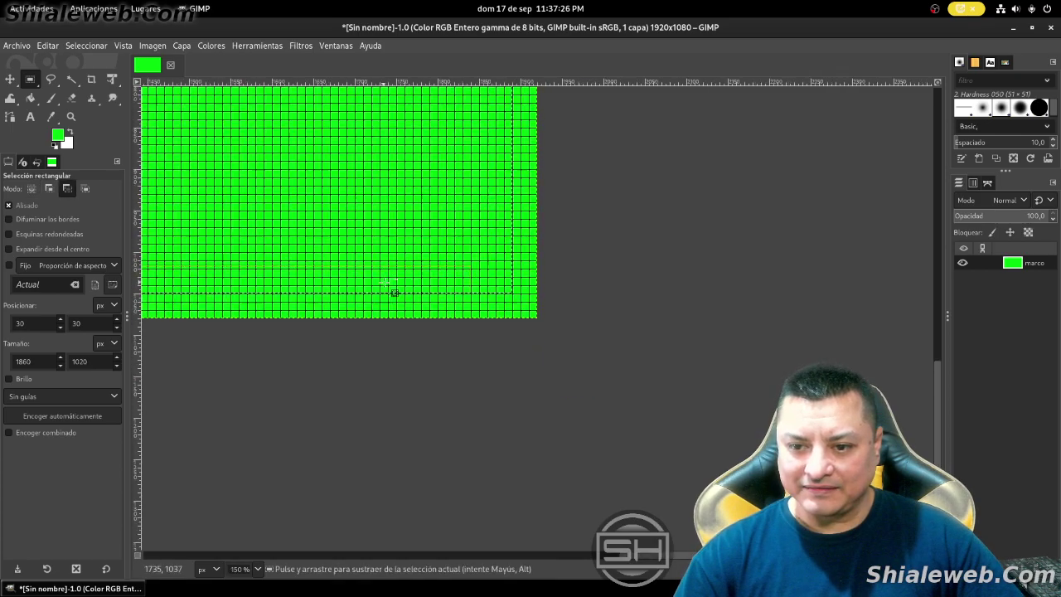
scroll(390, 289, down, 1)
scroll(415, 290, down, 2)
scroll(436, 292, down, 1)
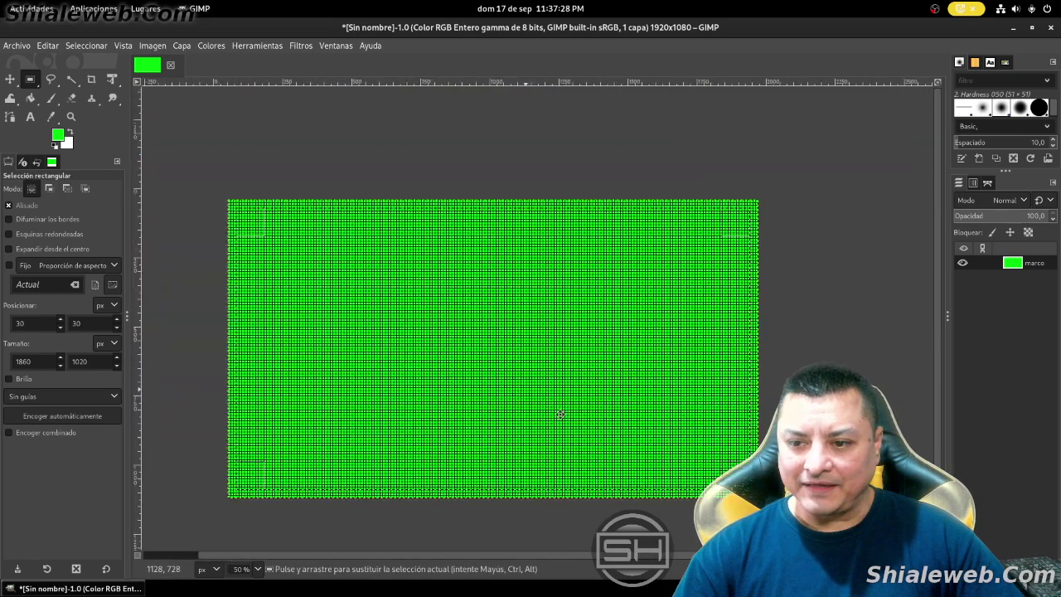
- Hide the canvas grid again
click(122, 46)
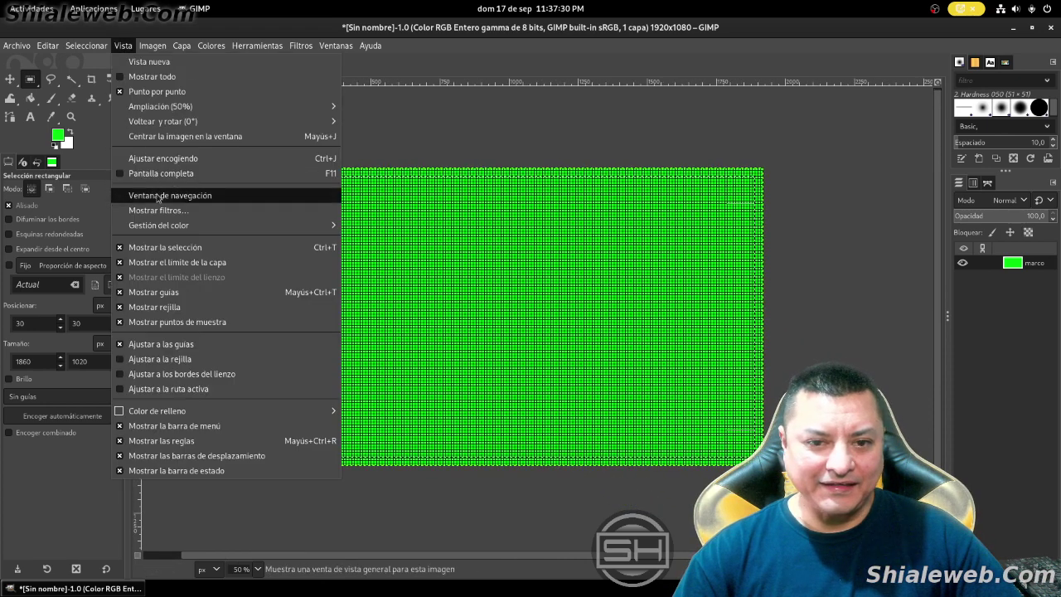
click(166, 307)
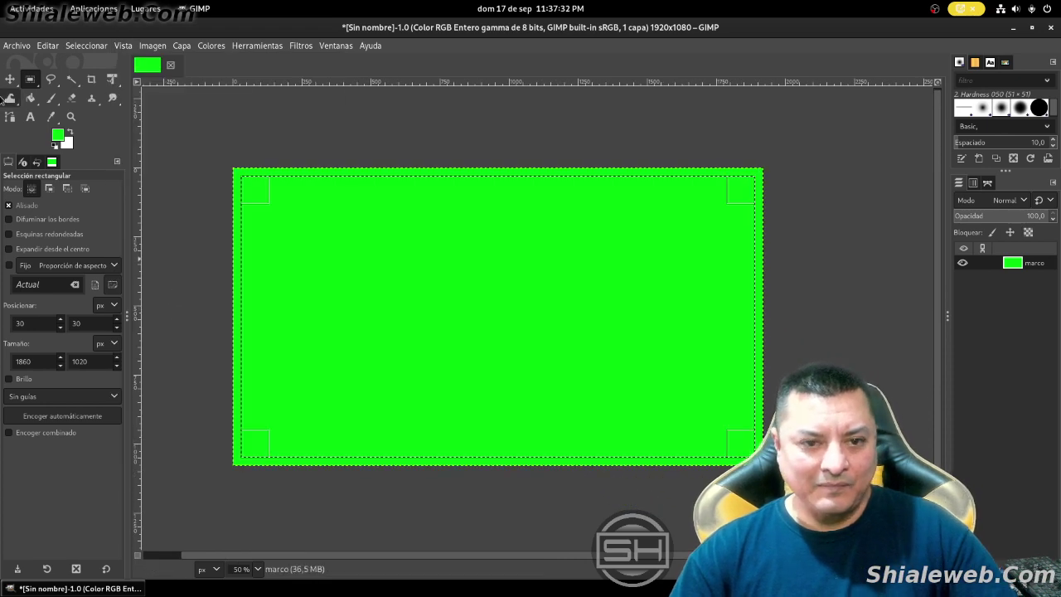
click(17, 46)
- Save the image to Escritorio as 'Miniatura fui a comprar tequila.xcf'
click(42, 173)
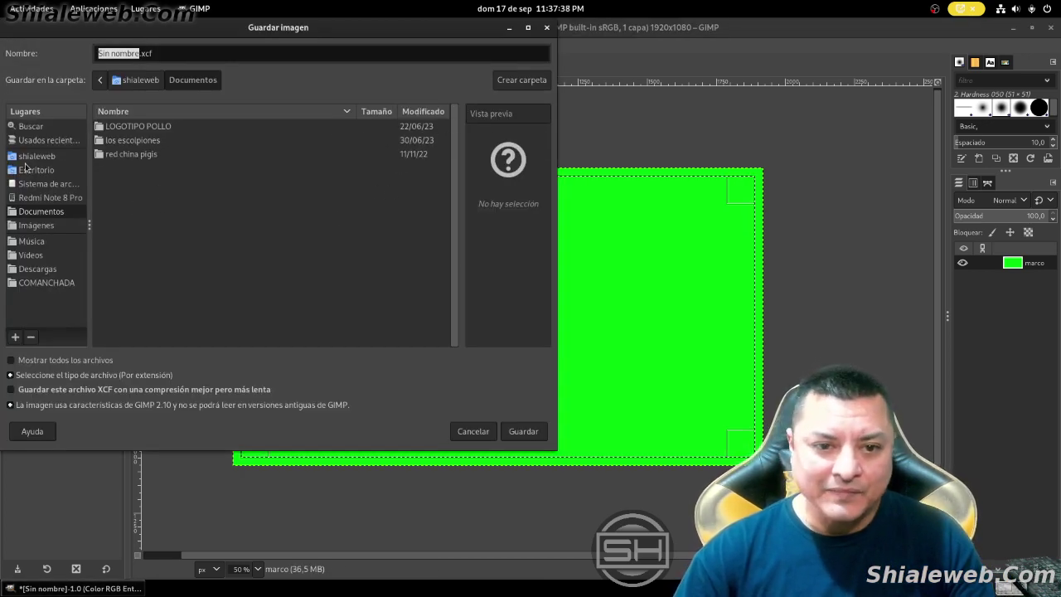
click(37, 170)
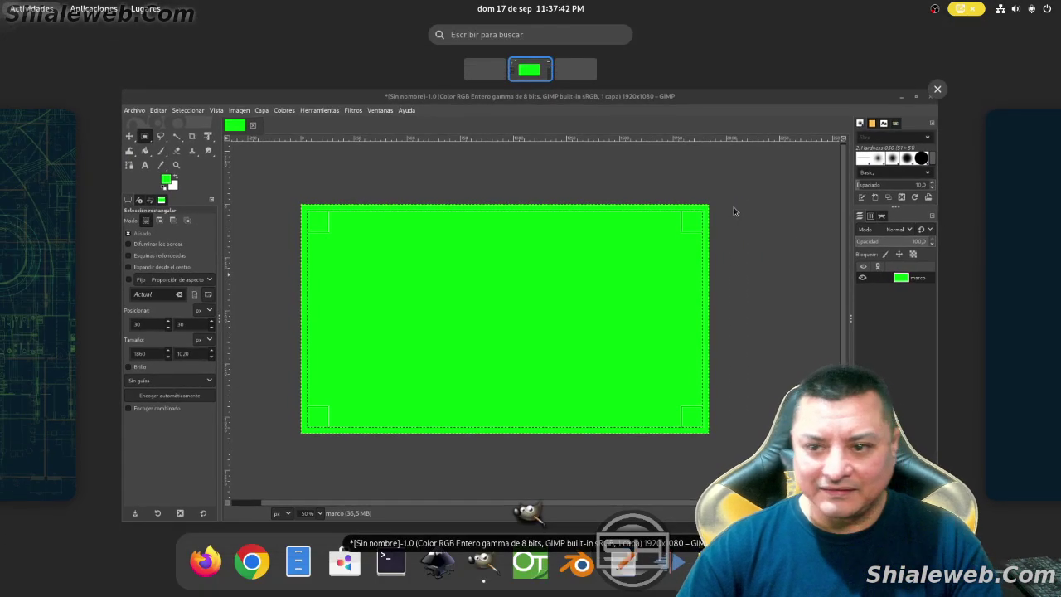
click(734, 208)
click(158, 44)
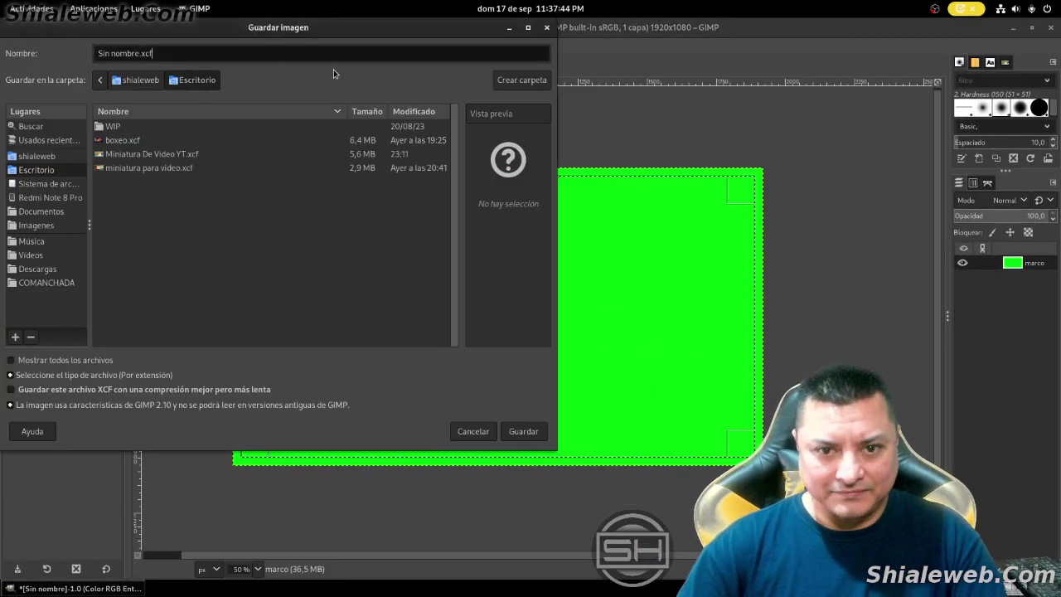
text(Minia)
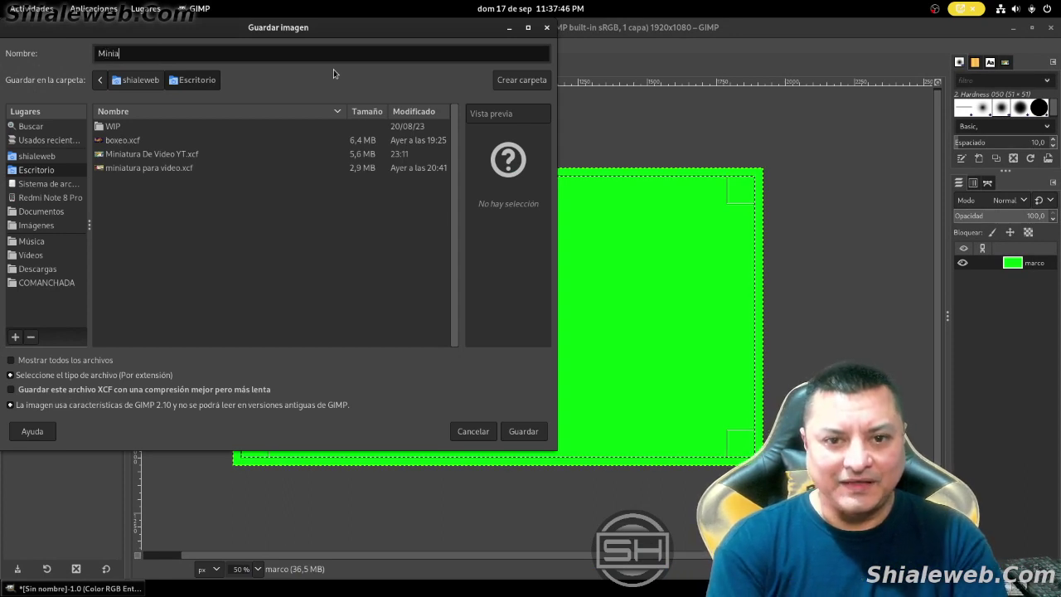
text(tura fui ac)
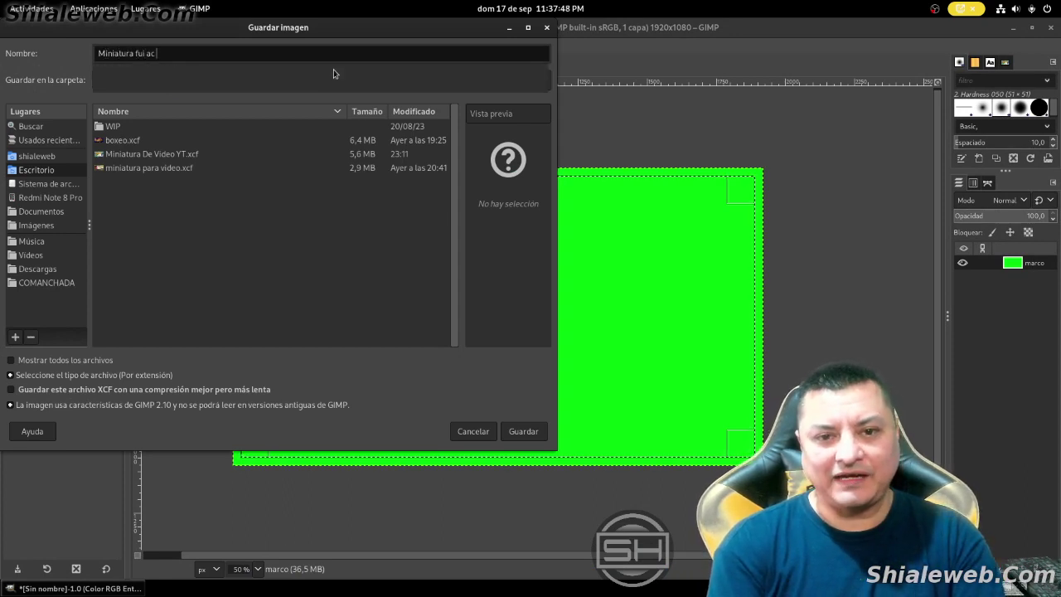
text( ompra)
key(BackSpace)
key(BackSpace)
key(BackSpace)
key(BackSpace)
key(BackSpace)
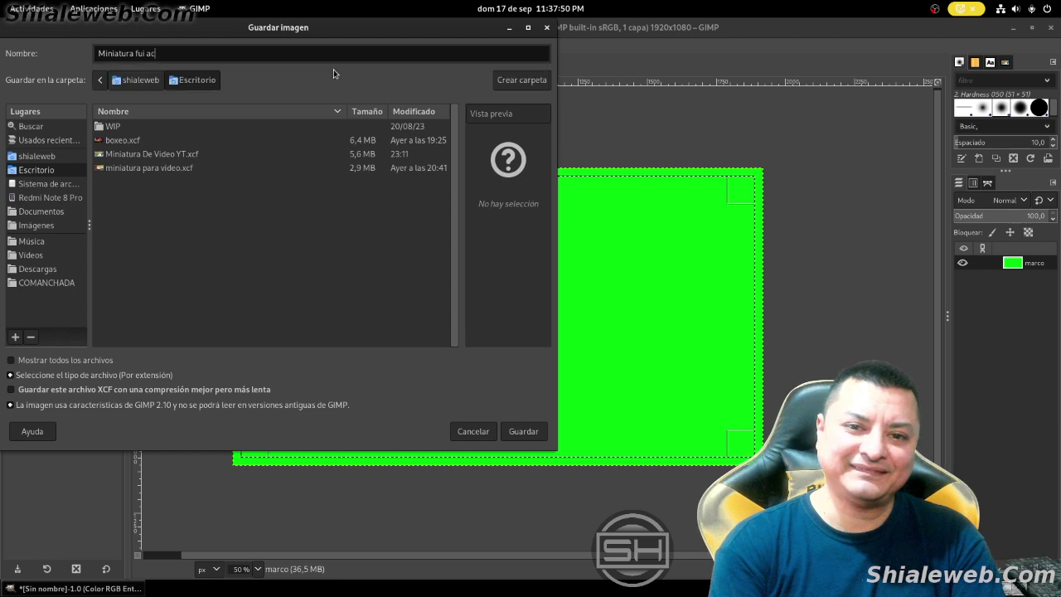
text(comprar tequi)
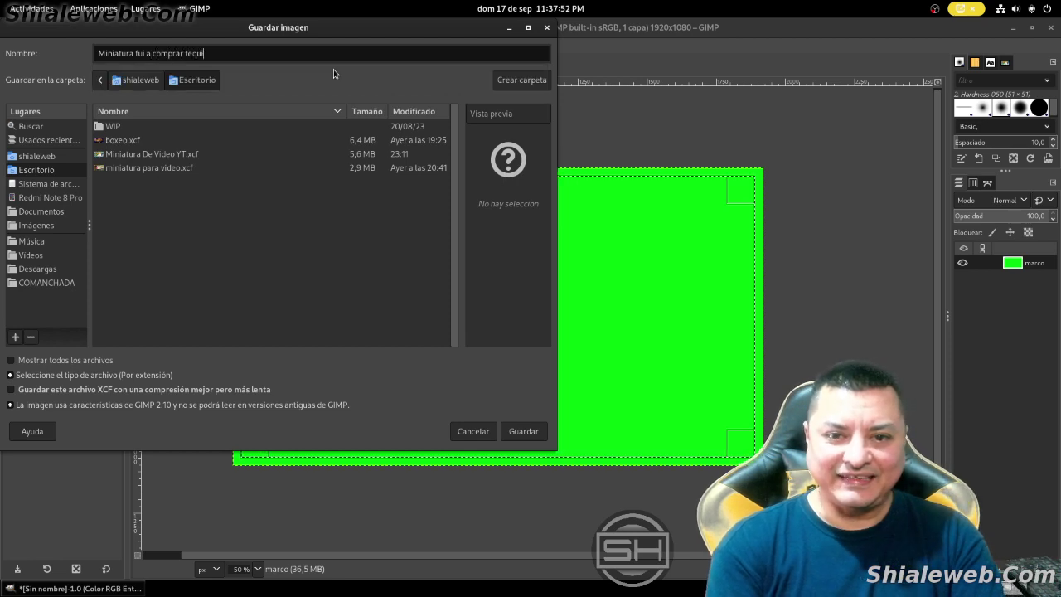
text(la)
key(Return)
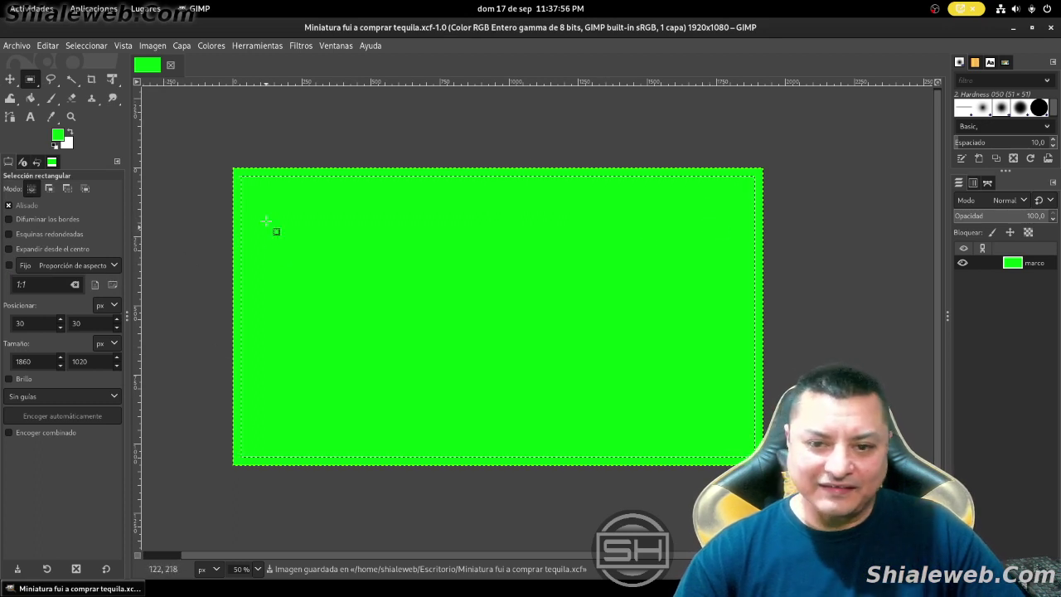
click(86, 47)
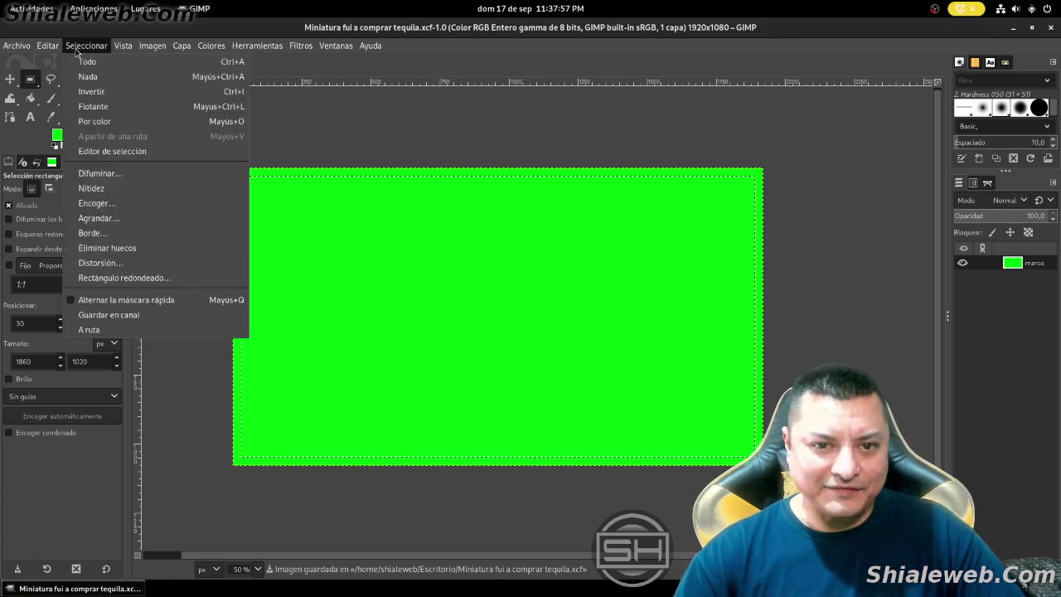
- Round the selection corners with radius 25, cut out the frame's centre, and deselect
click(115, 278)
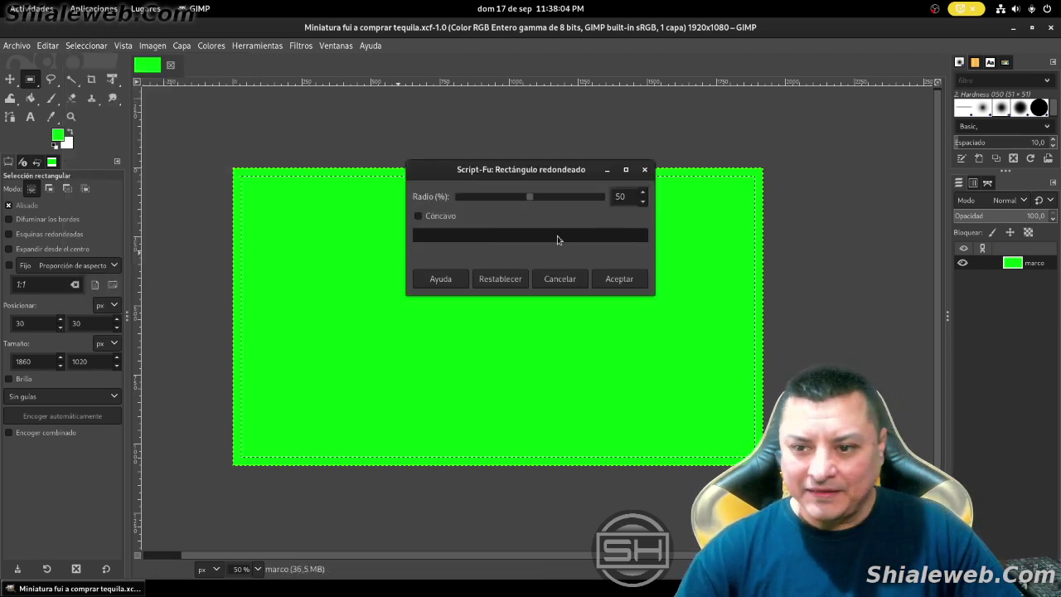
double_click(630, 197)
text(25)
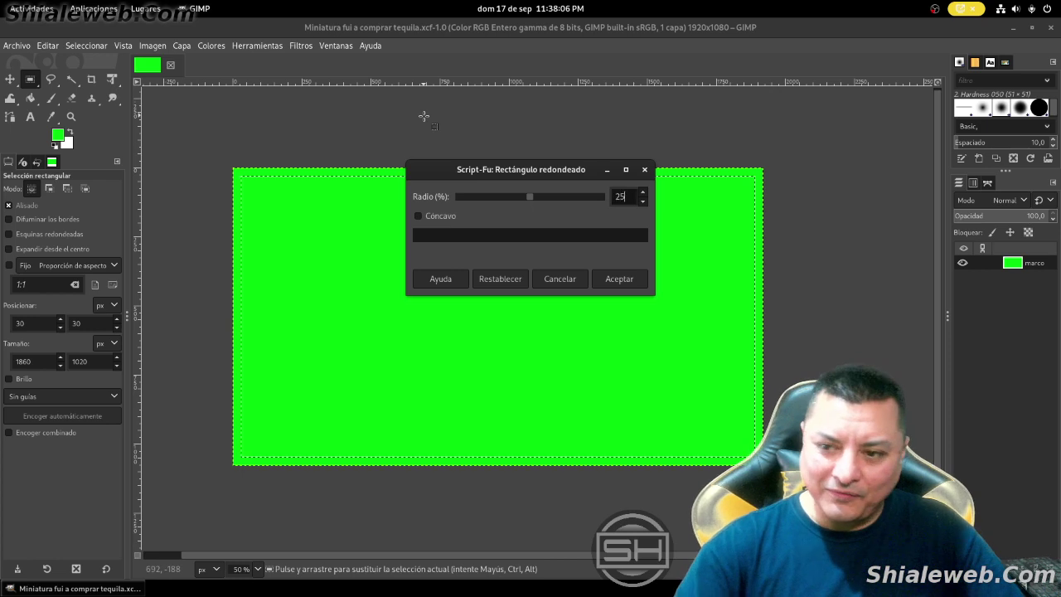
drag(561, 170, 328, 124)
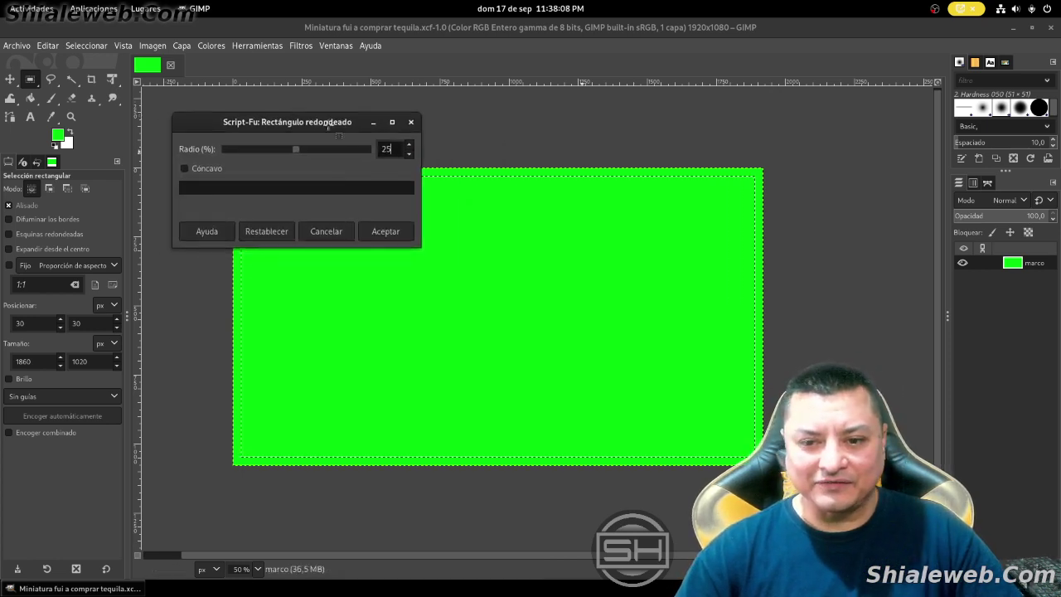
click(386, 232)
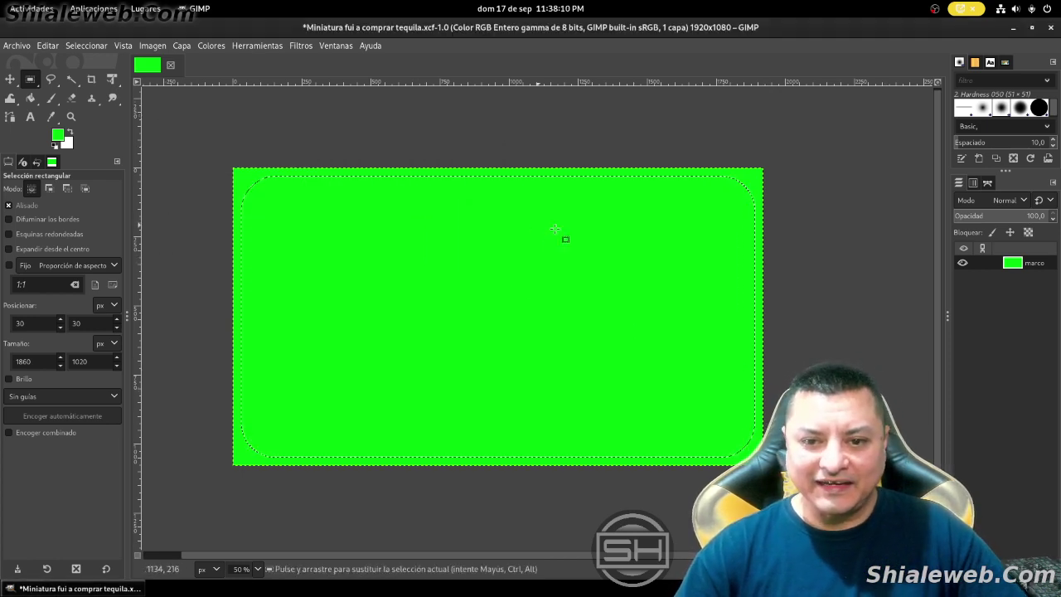
key(ctrl+x)
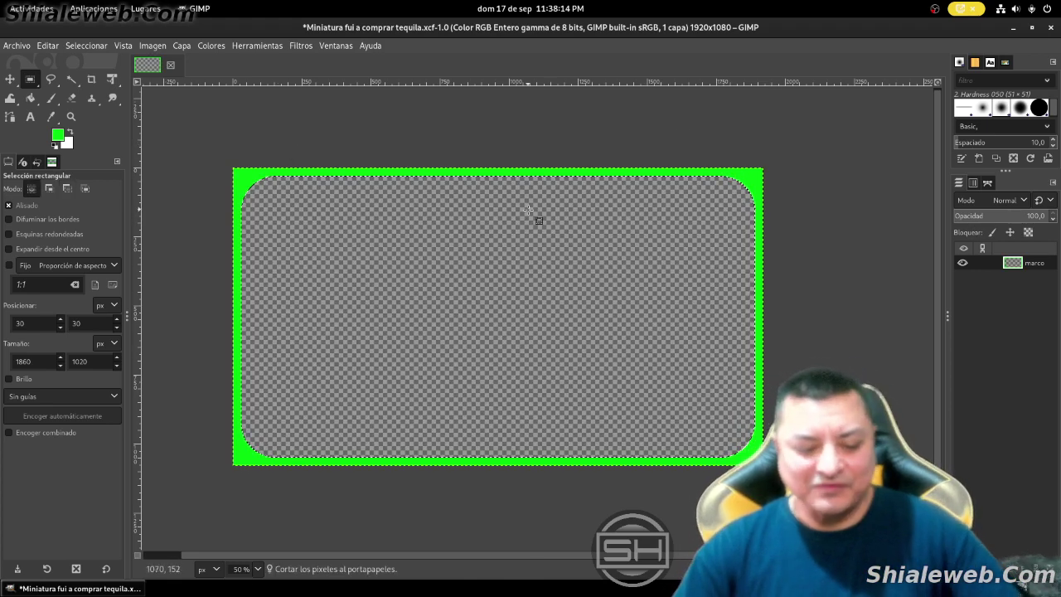
click(515, 129)
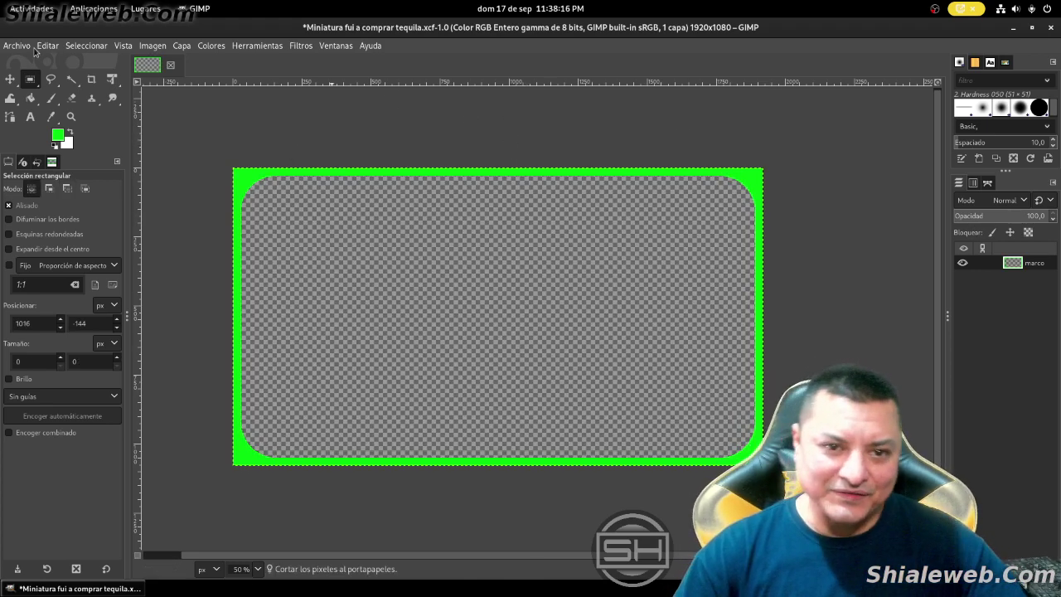
- Save the image again
click(19, 45)
click(50, 158)
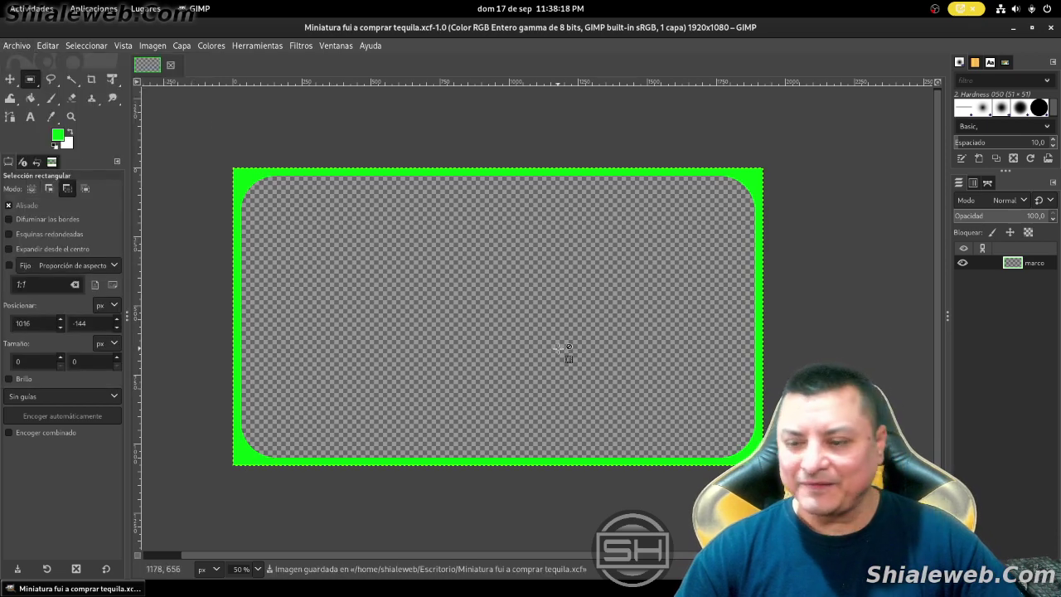
scroll(527, 352, up, 1)
scroll(516, 350, down, 2)
scroll(516, 349, up, 1)
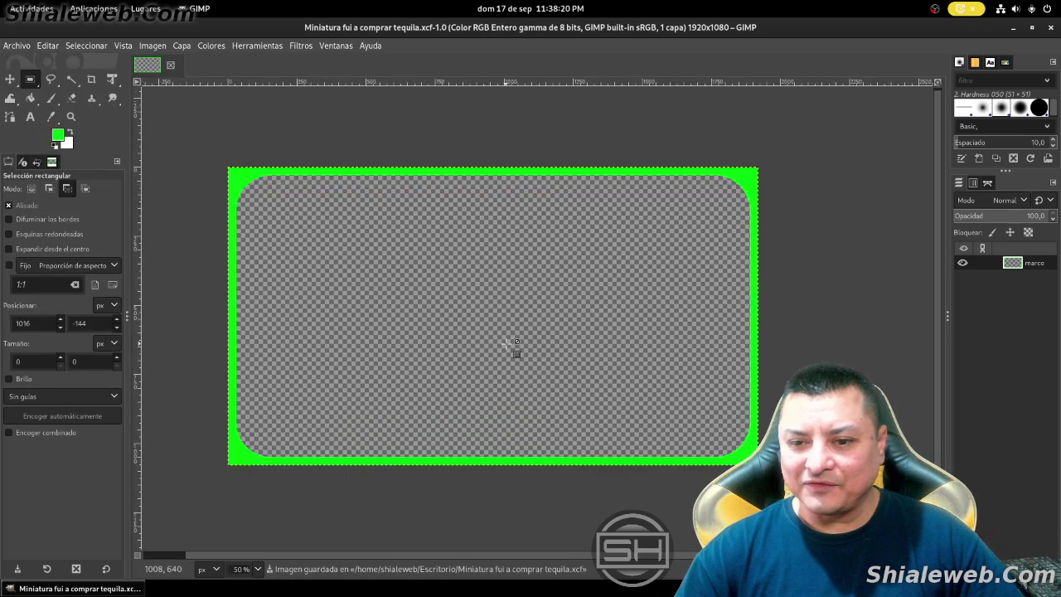
click(211, 45)
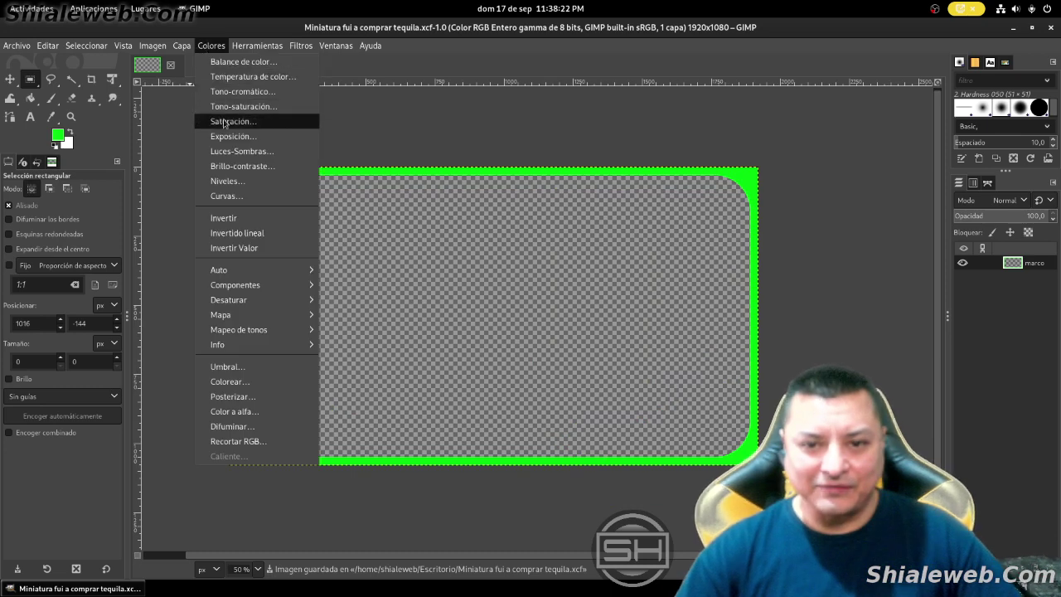
click(235, 197)
drag(141, 226, 137, 257)
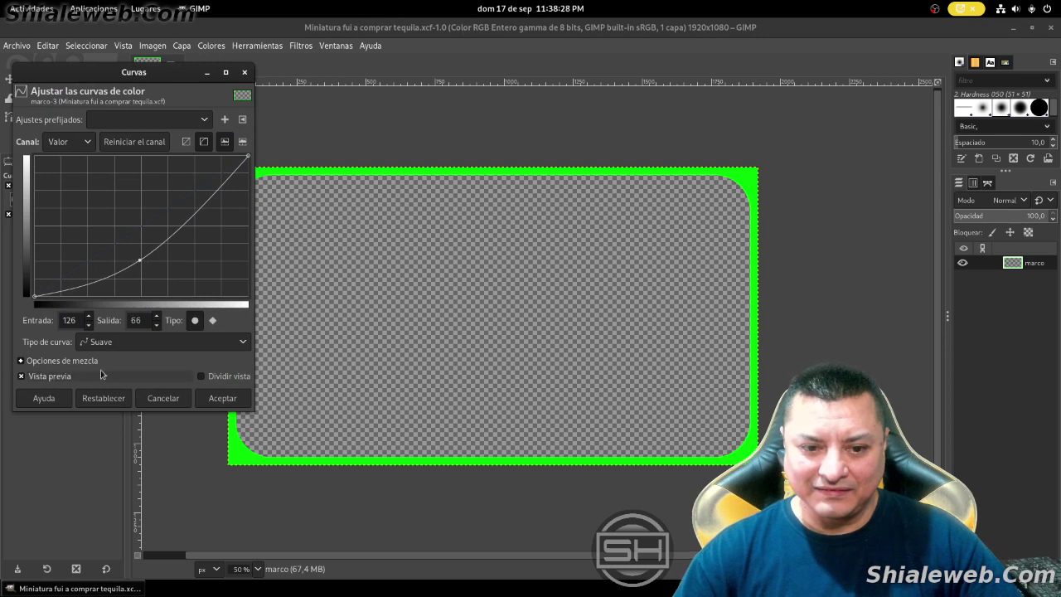
click(163, 398)
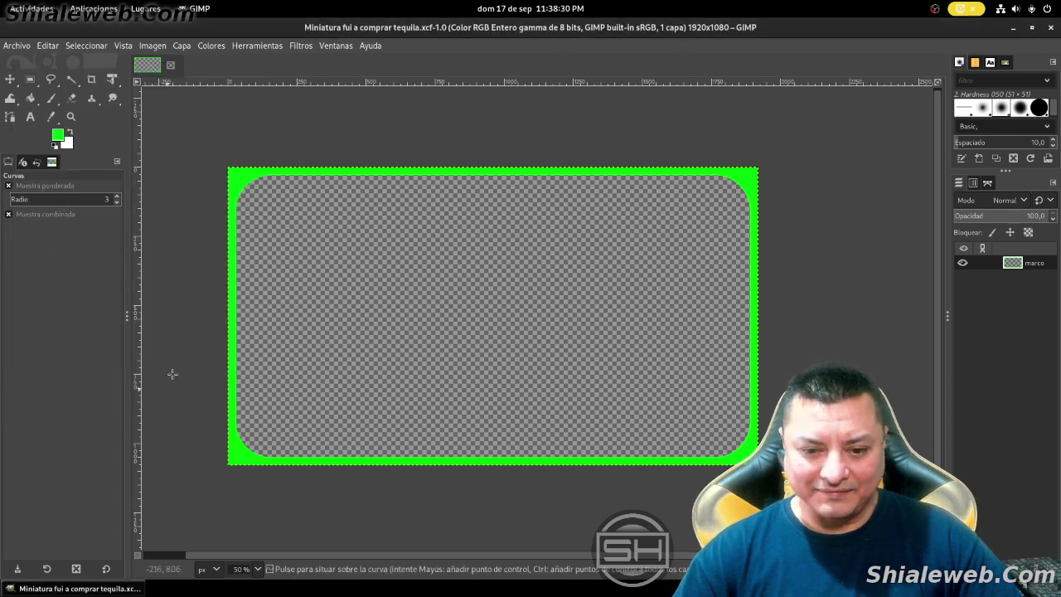
click(211, 46)
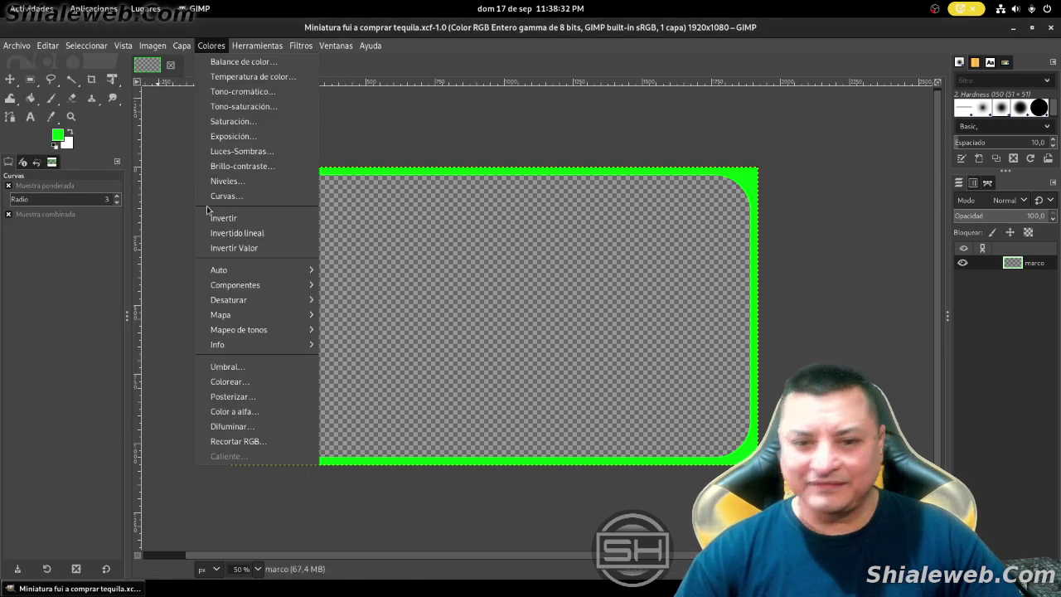
click(241, 184)
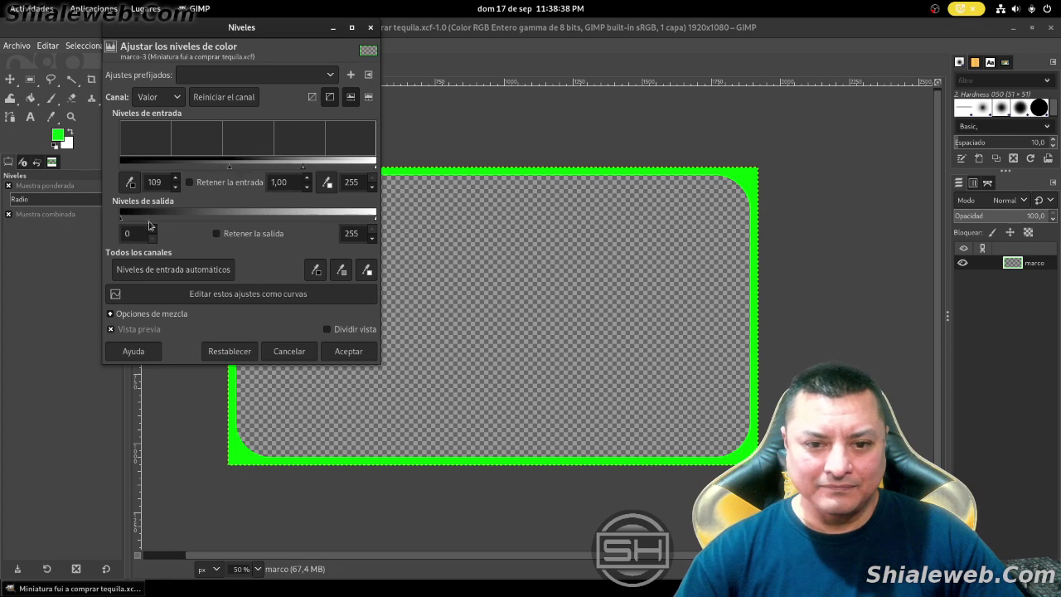
drag(207, 217, 246, 217)
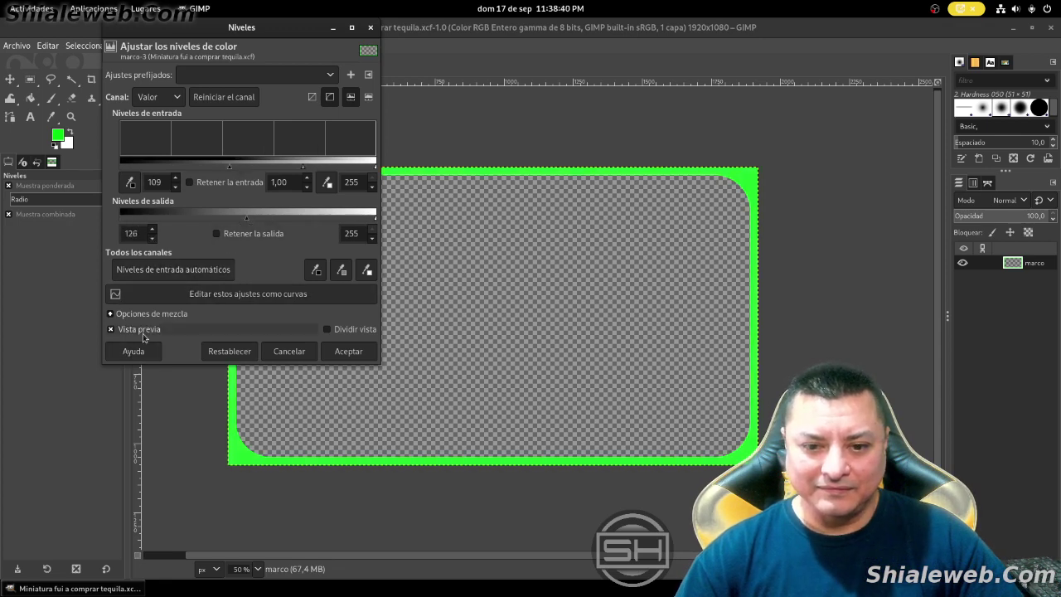
drag(376, 217, 300, 217)
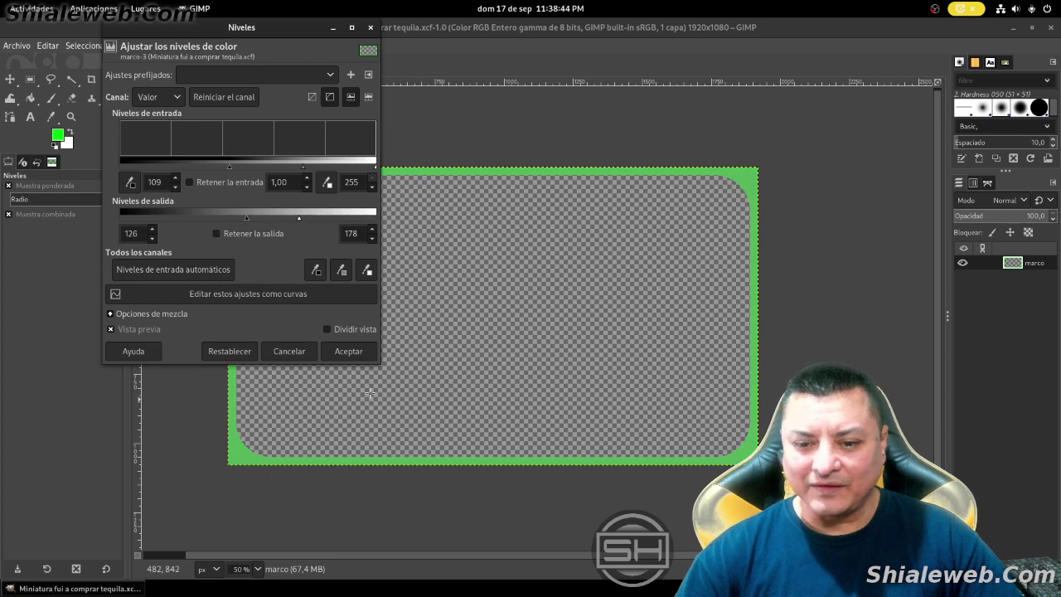
click(289, 351)
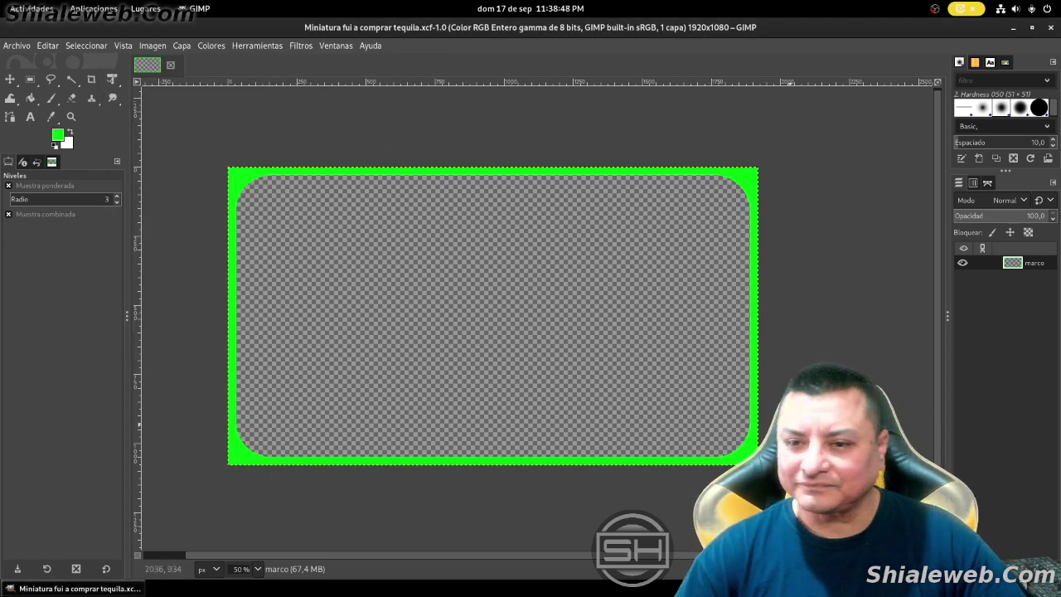
click(202, 48)
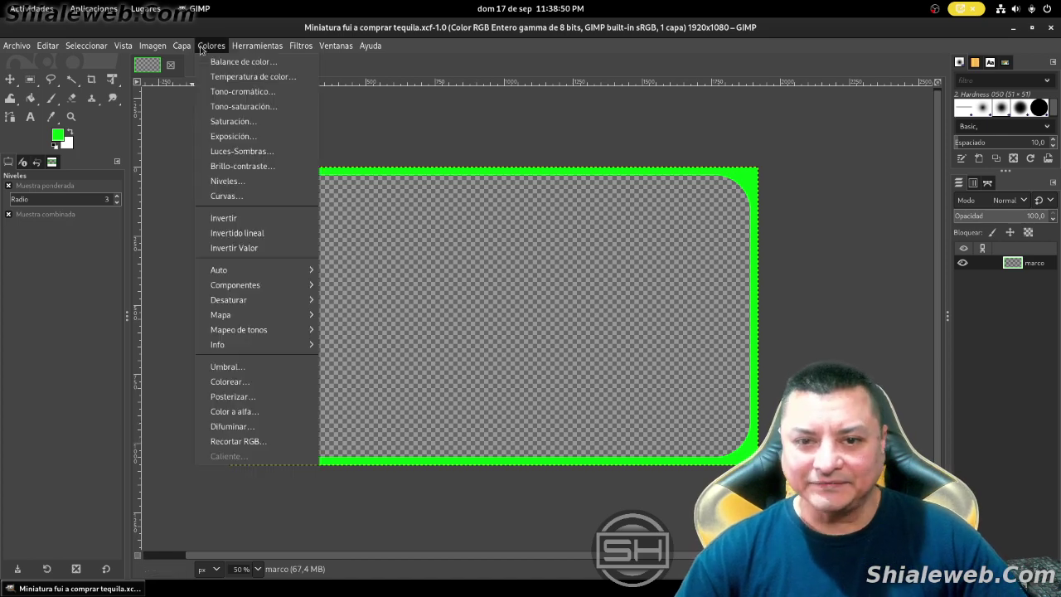
click(241, 61)
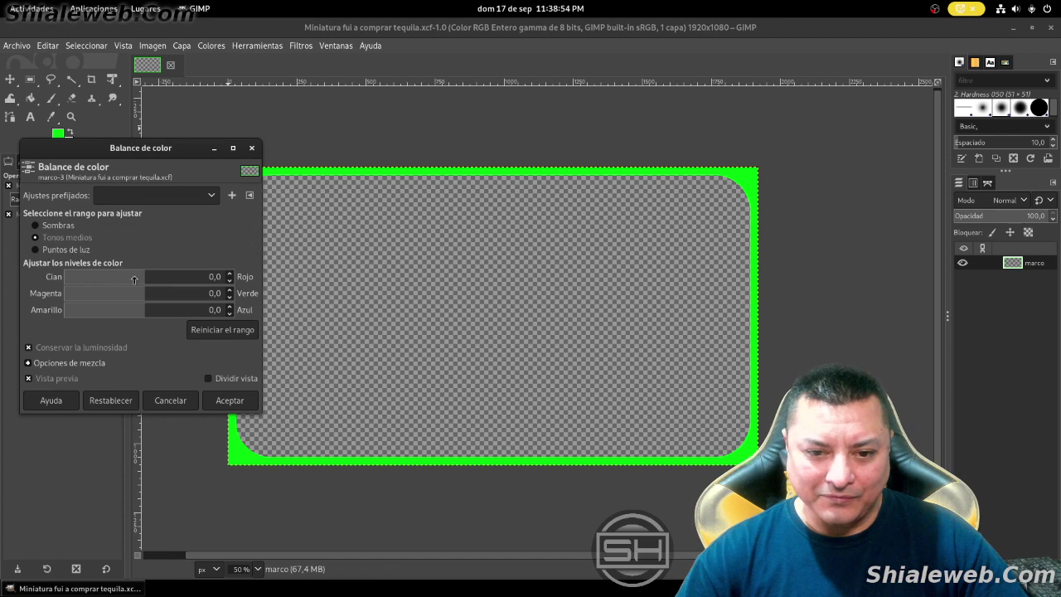
drag(106, 278, 180, 280)
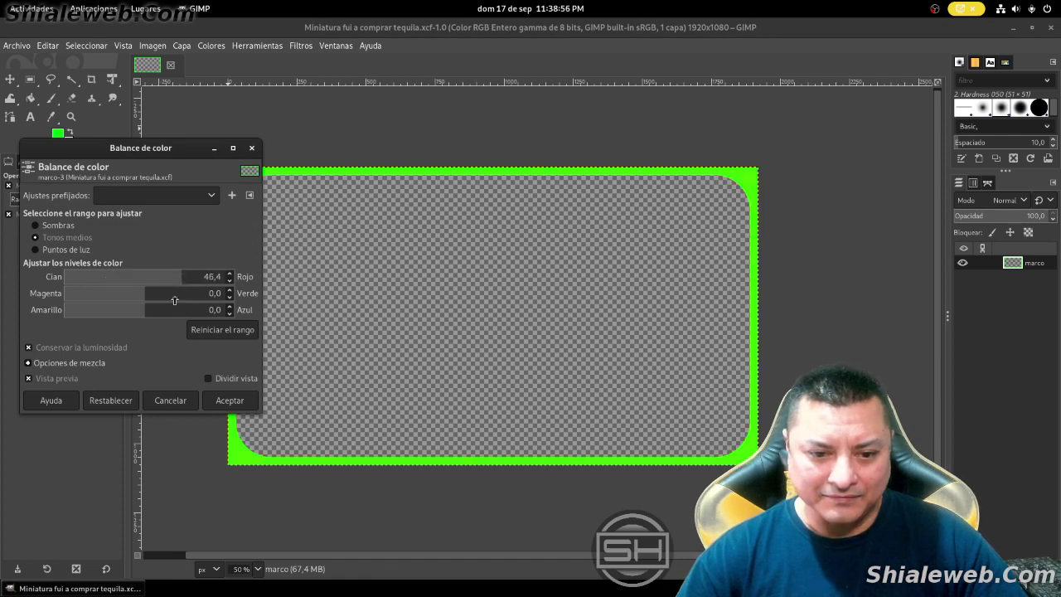
drag(113, 295, 172, 302)
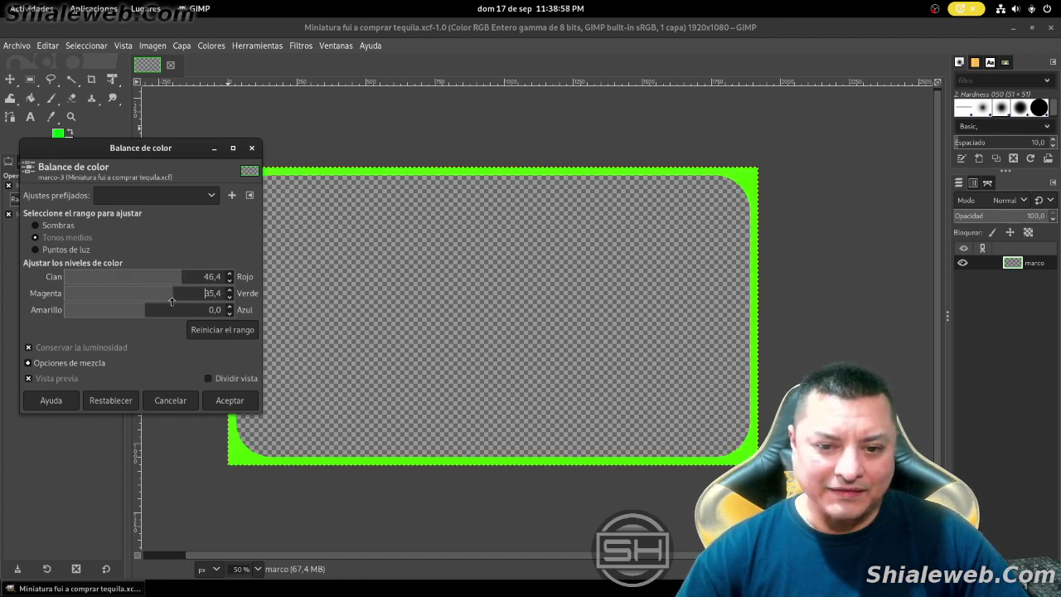
drag(108, 310, 186, 311)
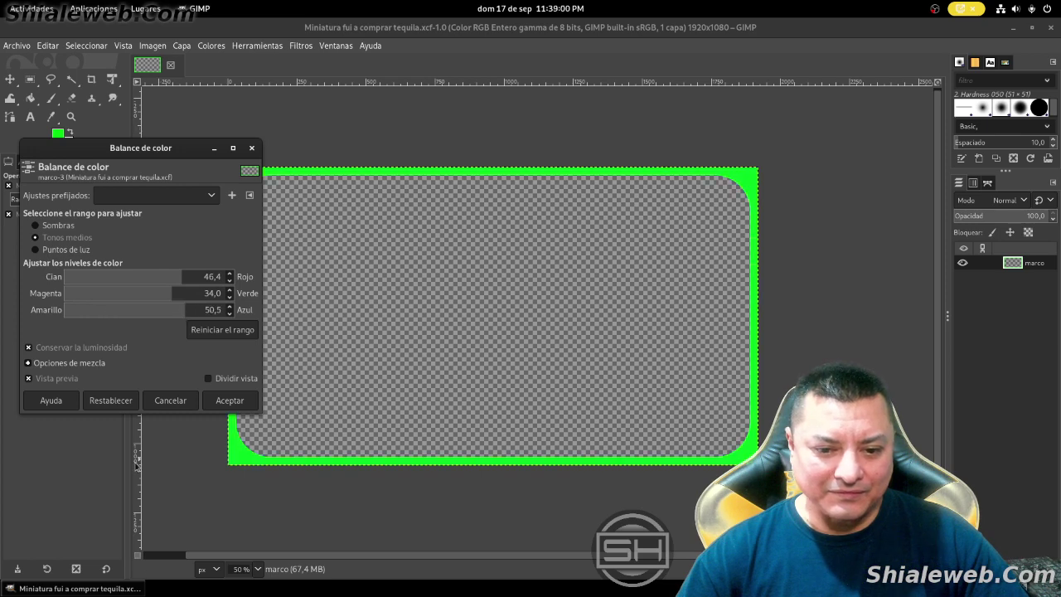
click(33, 226)
click(35, 250)
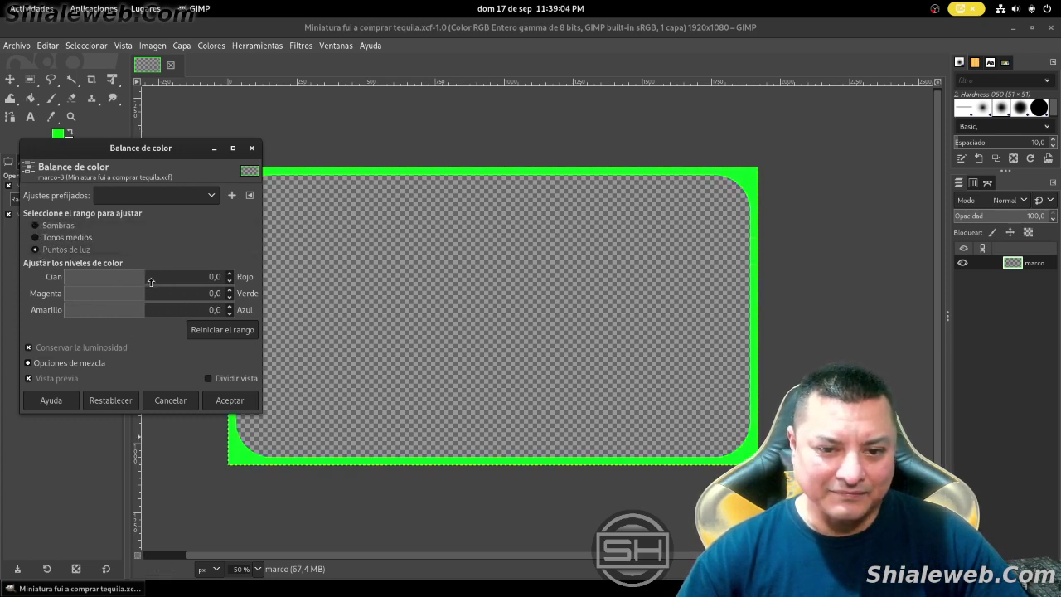
drag(150, 277, 137, 306)
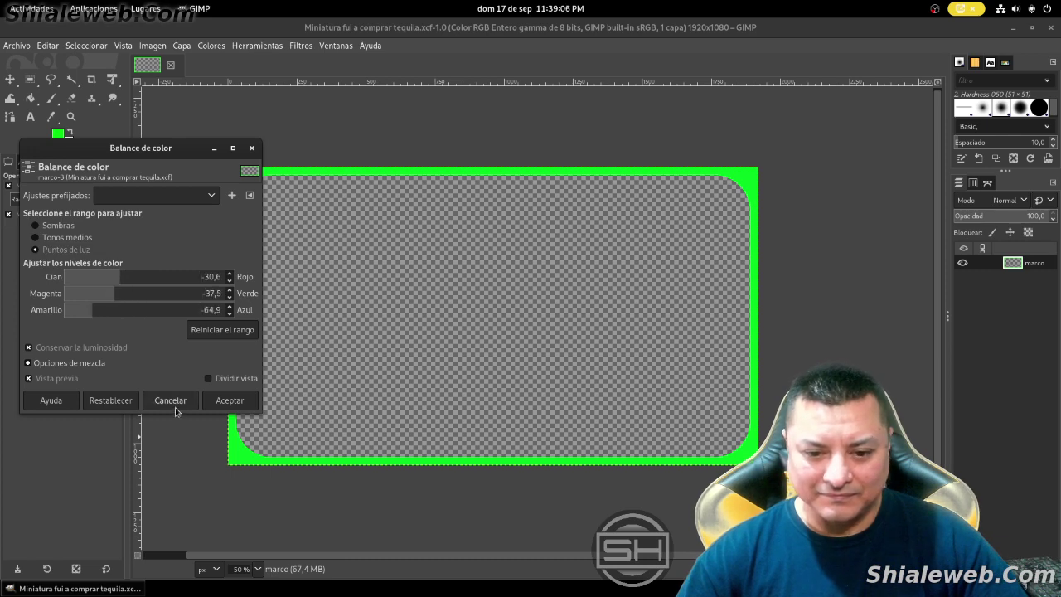
click(173, 403)
click(210, 45)
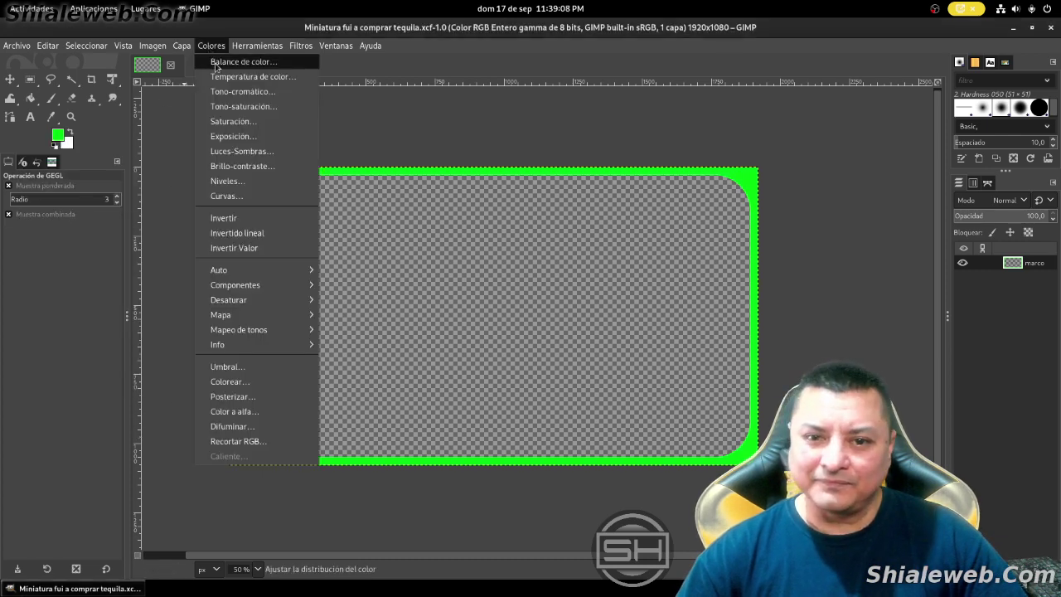
click(254, 125)
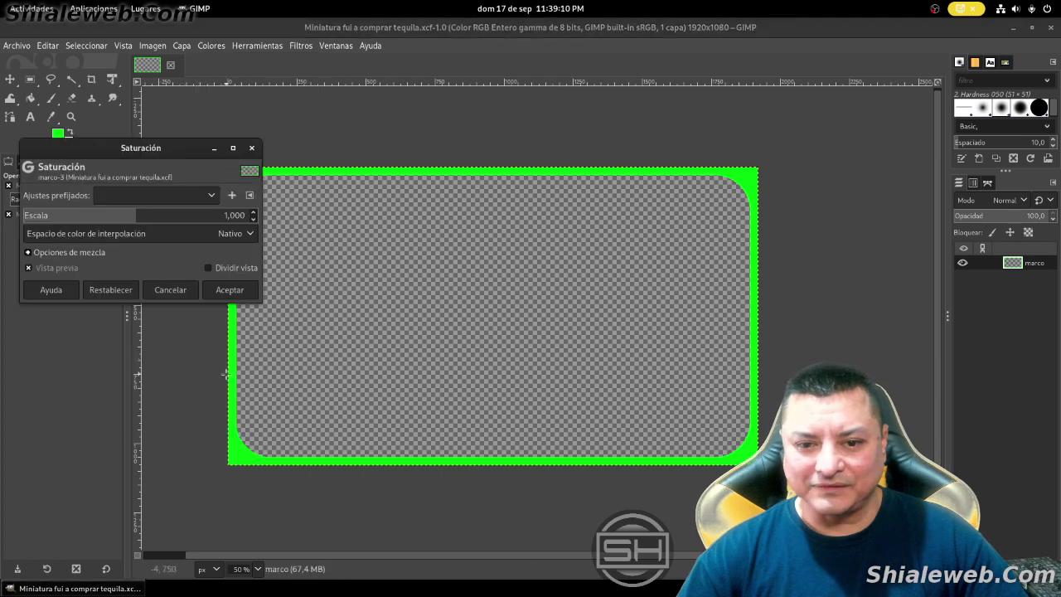
mouse_move(135, 225)
mouse_down()
mouse_move(194, 223)
mouse_move(58, 219)
mouse_up()
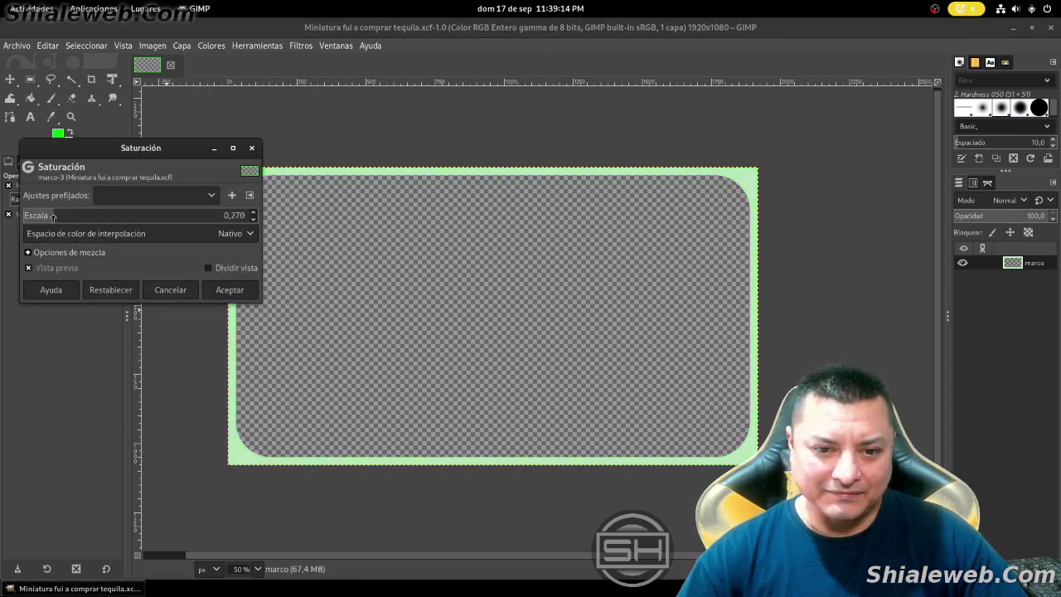
click(252, 147)
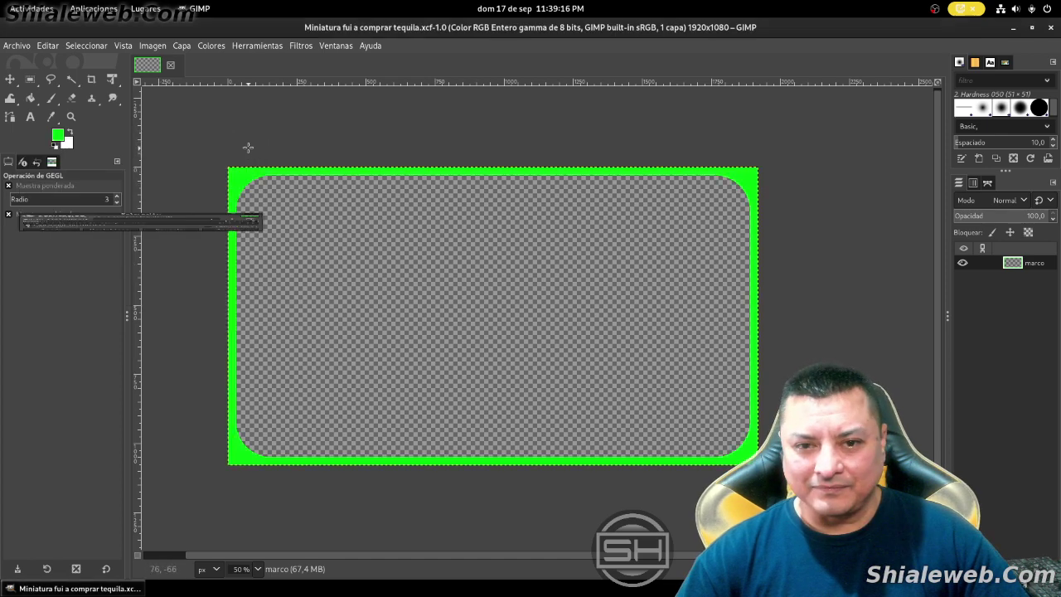
click(202, 47)
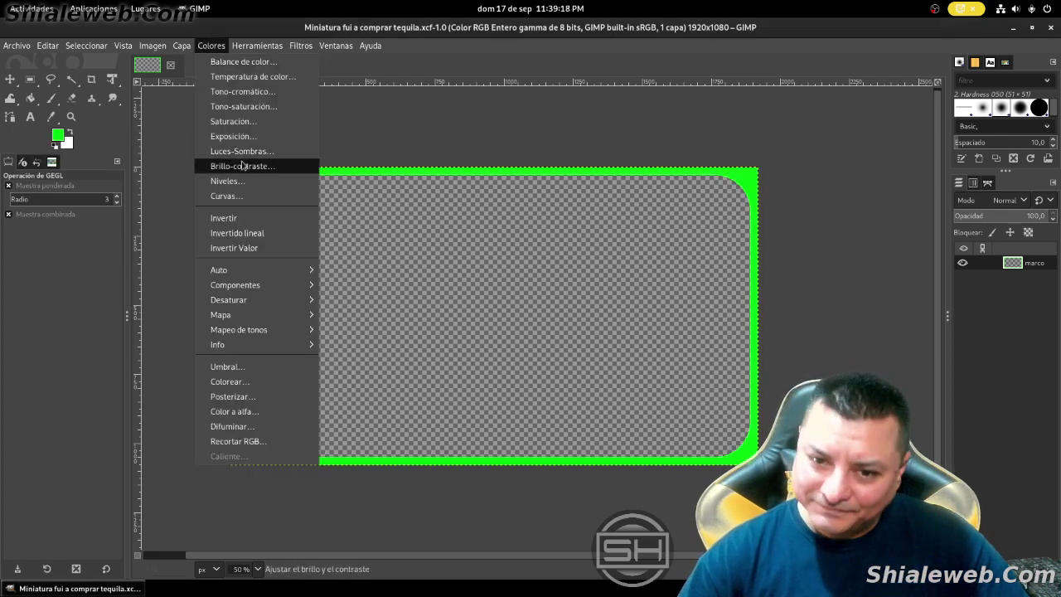
- Apply Temperatura de color to the marco frame, original near 1532 K, target raised
click(230, 77)
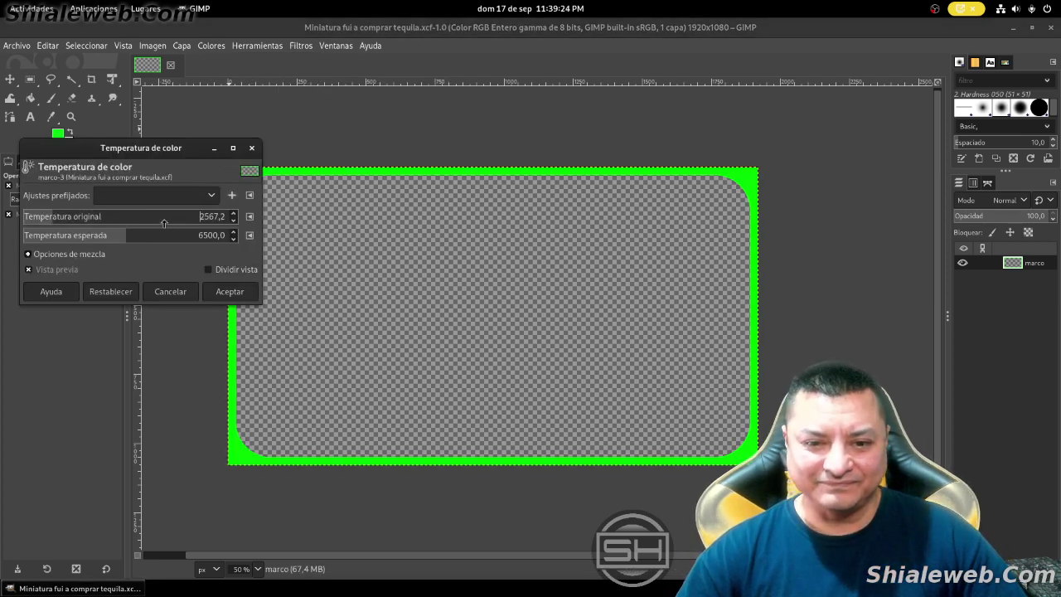
mouse_move(164, 222)
mouse_down()
mouse_move(179, 221)
mouse_move(175, 239)
mouse_up()
mouse_move(108, 219)
mouse_down()
mouse_move(44, 245)
mouse_move(28, 217)
mouse_up()
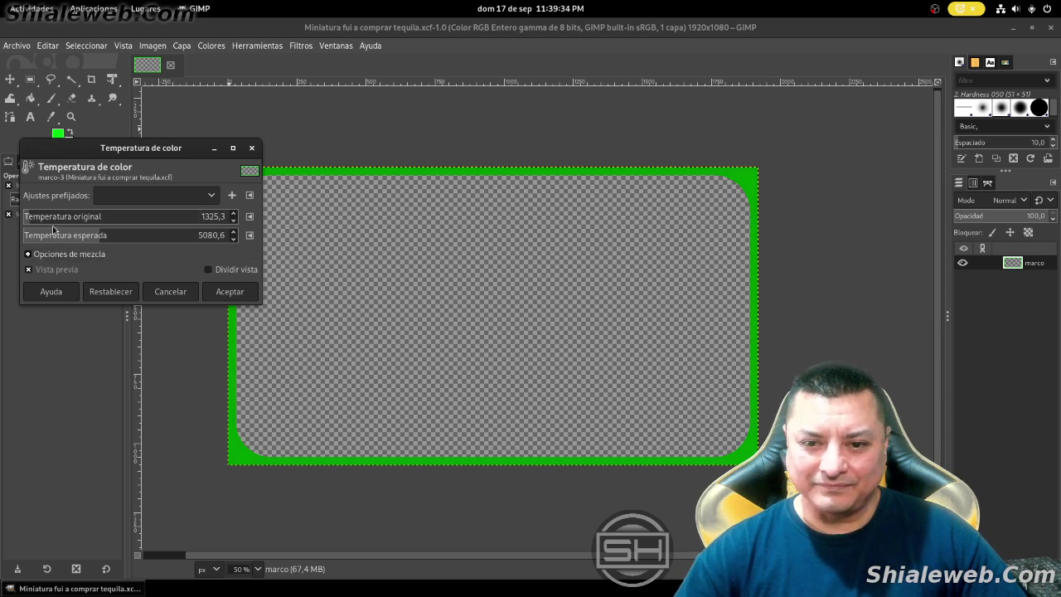
mouse_move(56, 235)
mouse_down()
mouse_move(15, 238)
mouse_move(248, 253)
mouse_up()
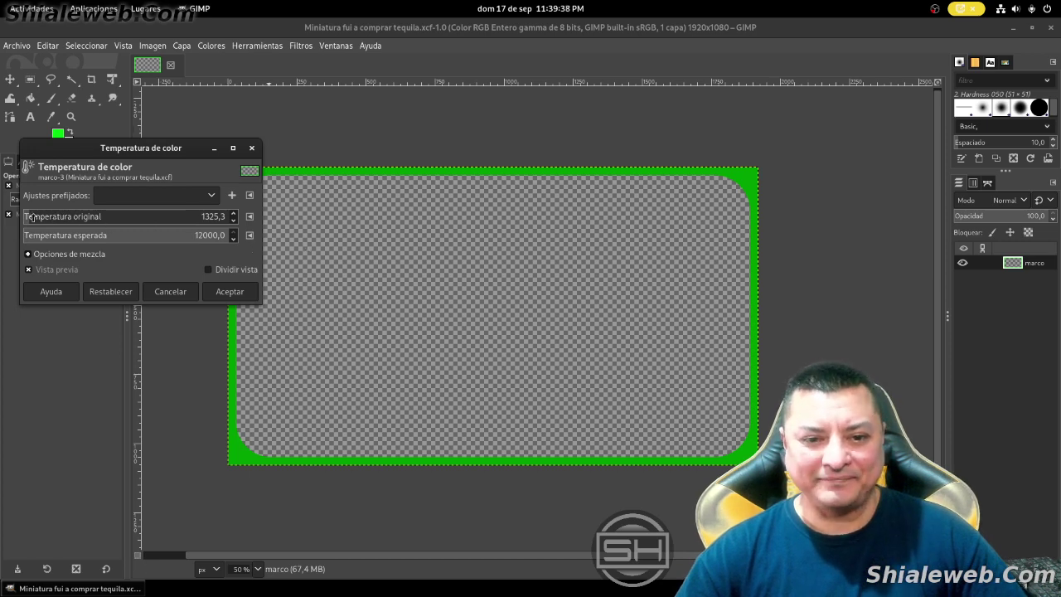
drag(30, 217, 31, 218)
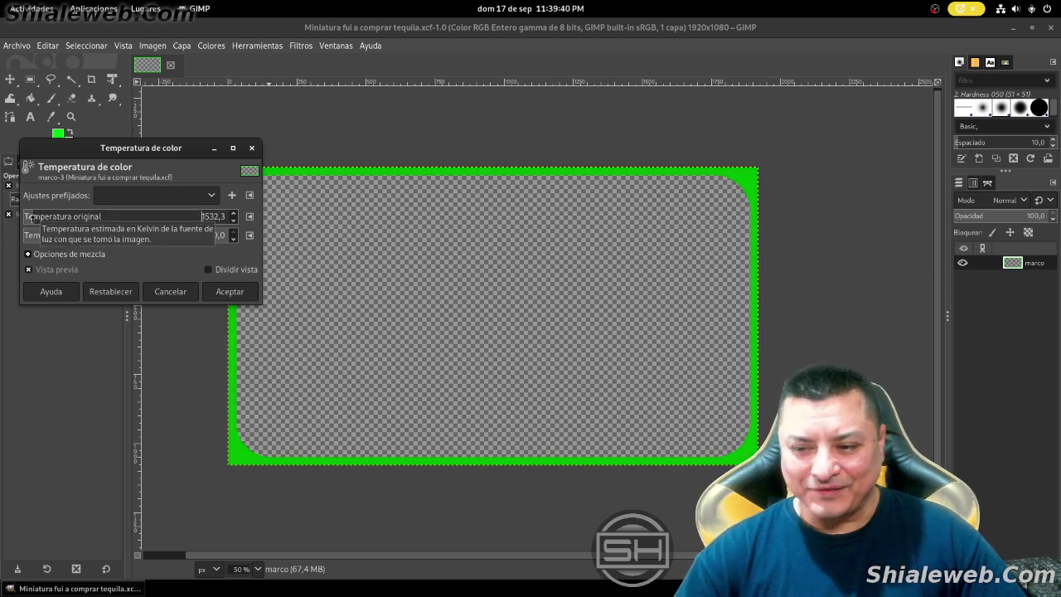
click(234, 295)
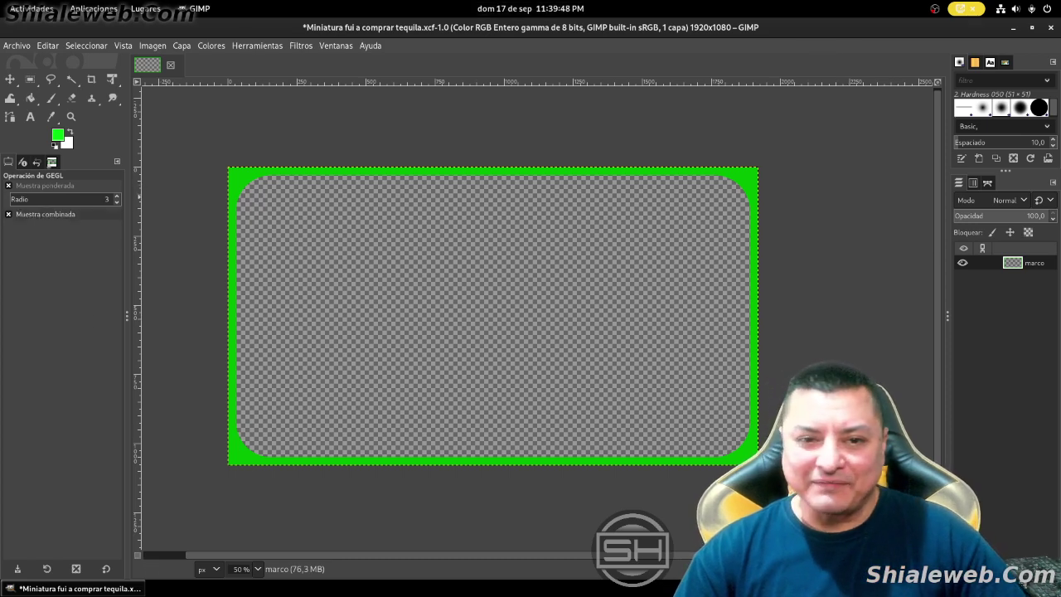
- Drag marca de agua.png and the vlcsnap store photo from Imágenes into GIMP as layers
click(146, 8)
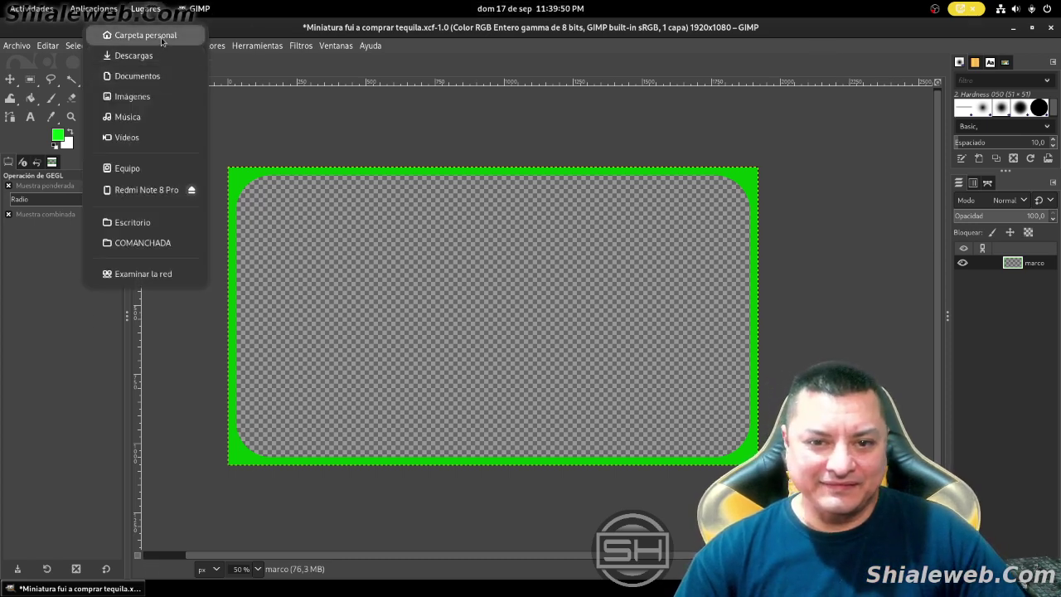
click(141, 35)
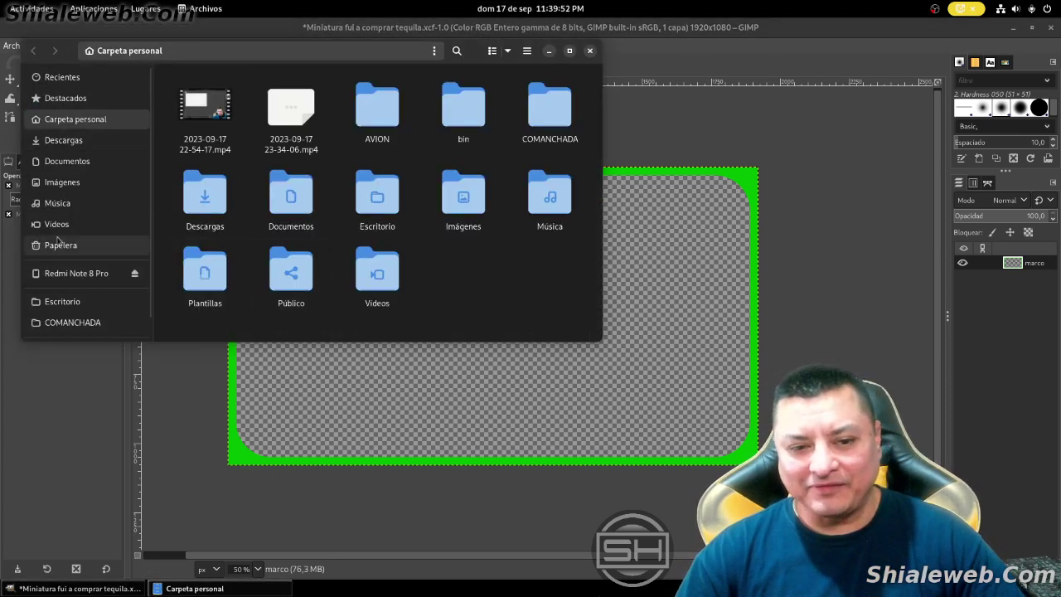
click(62, 182)
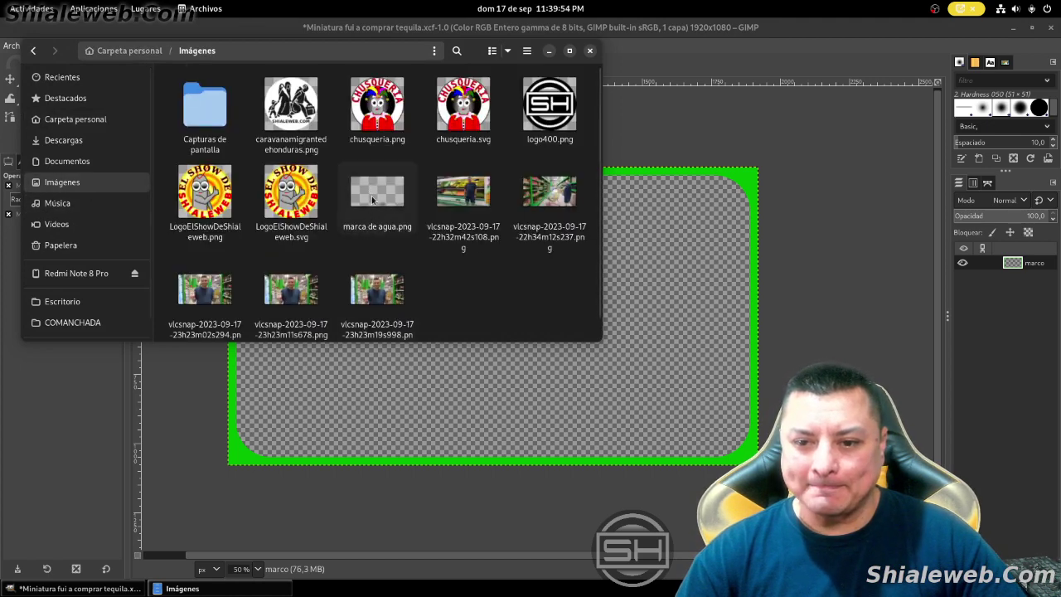
click(374, 199)
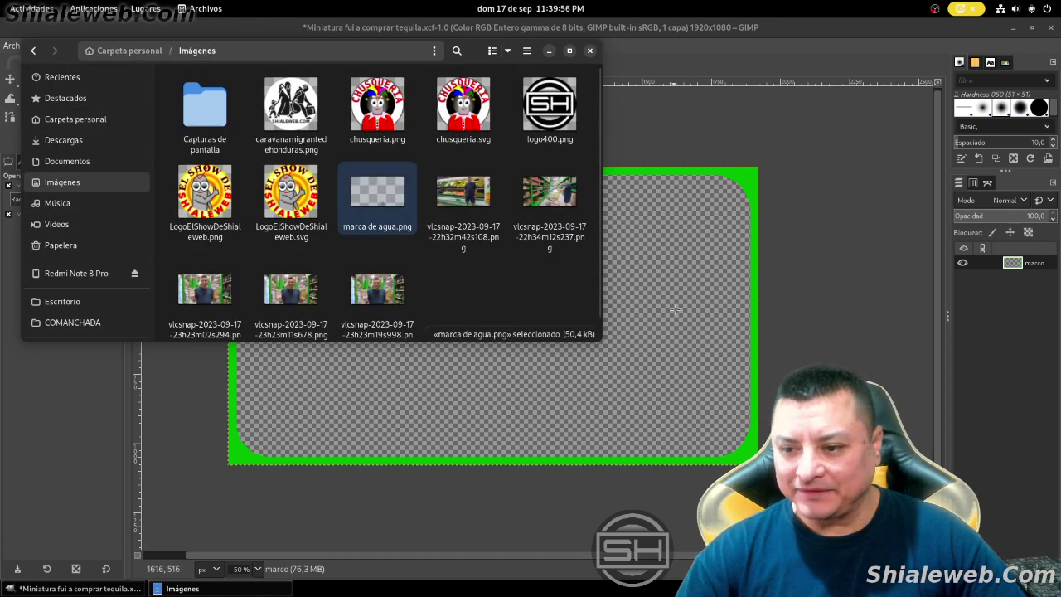
drag(676, 308, 678, 305)
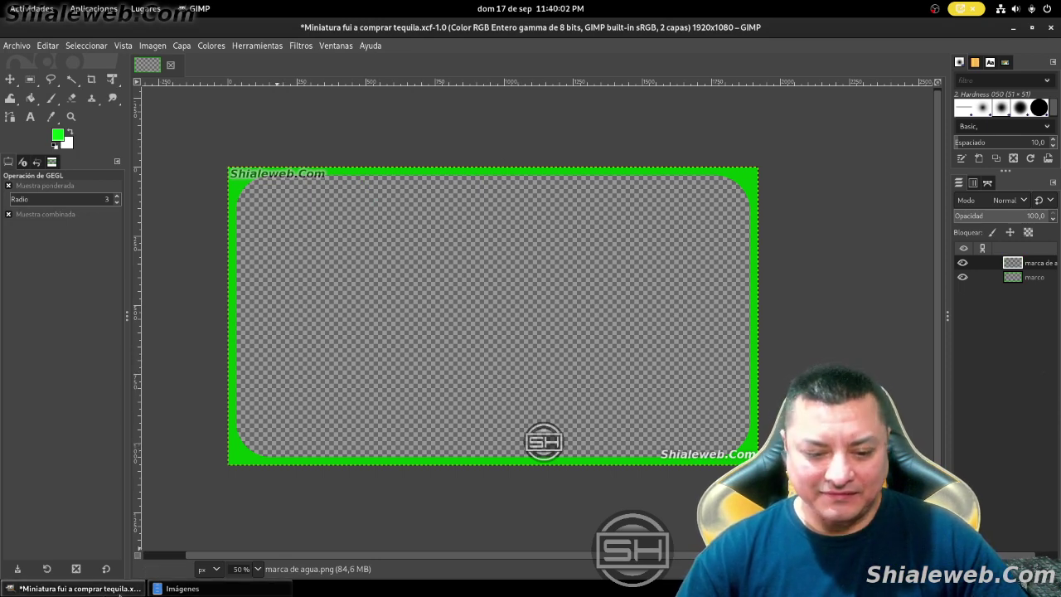
click(178, 589)
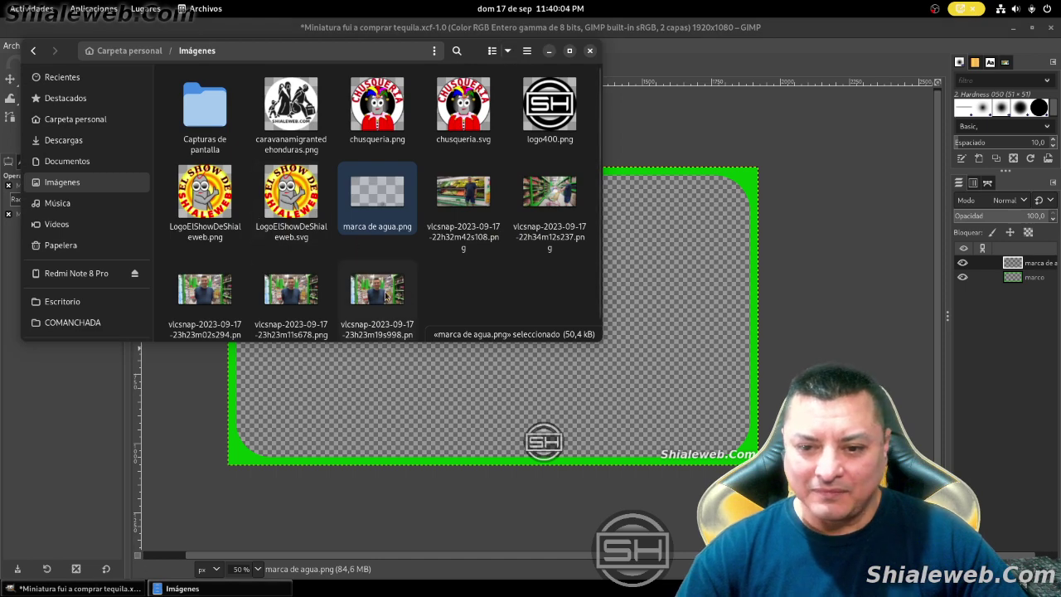
drag(386, 296, 703, 290)
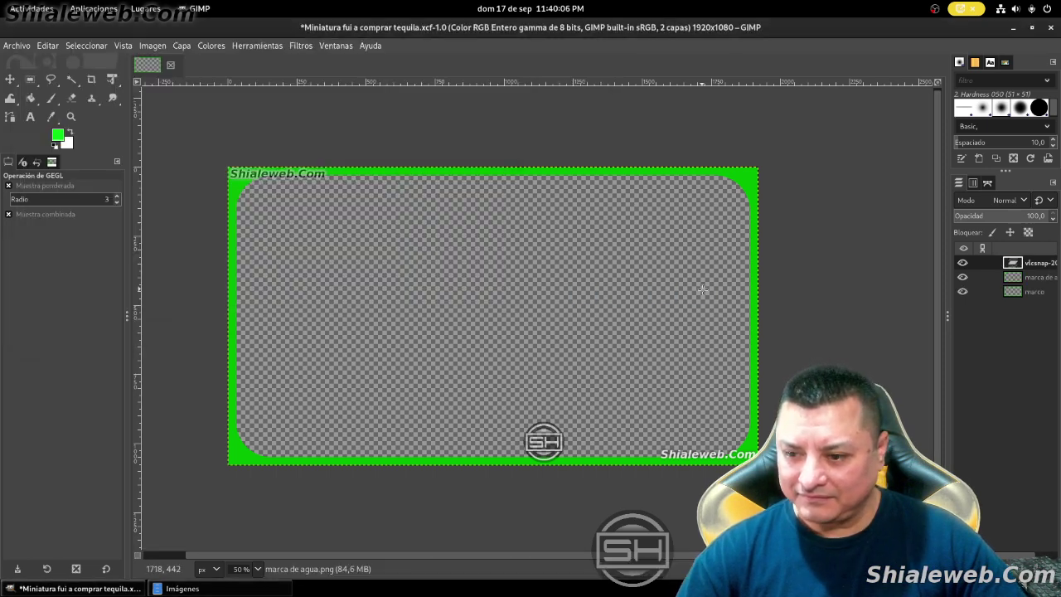
- Save the thumbnail project
click(15, 47)
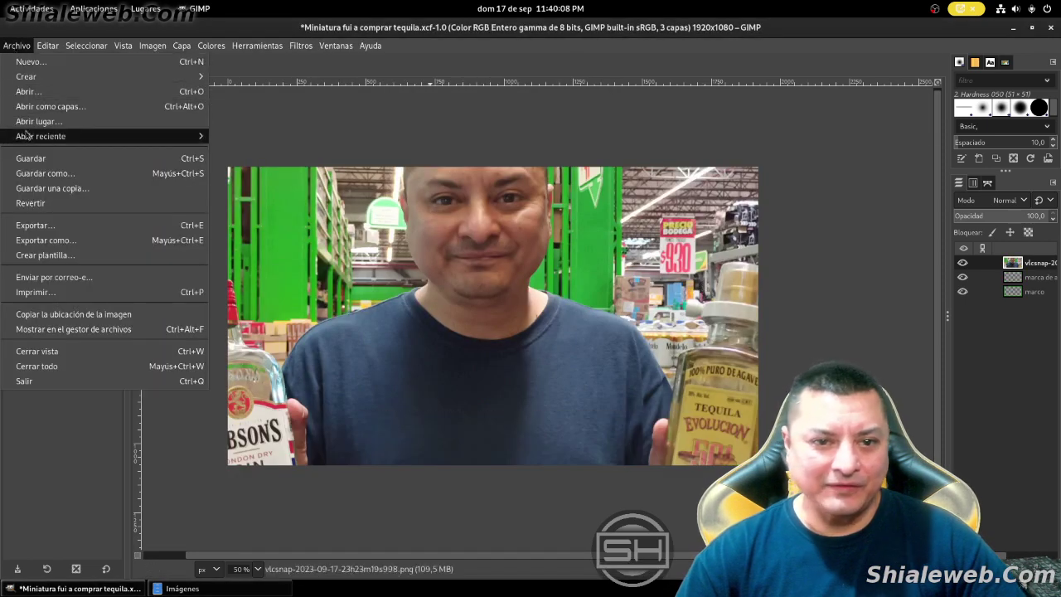
click(37, 158)
scroll(525, 245, down, 3)
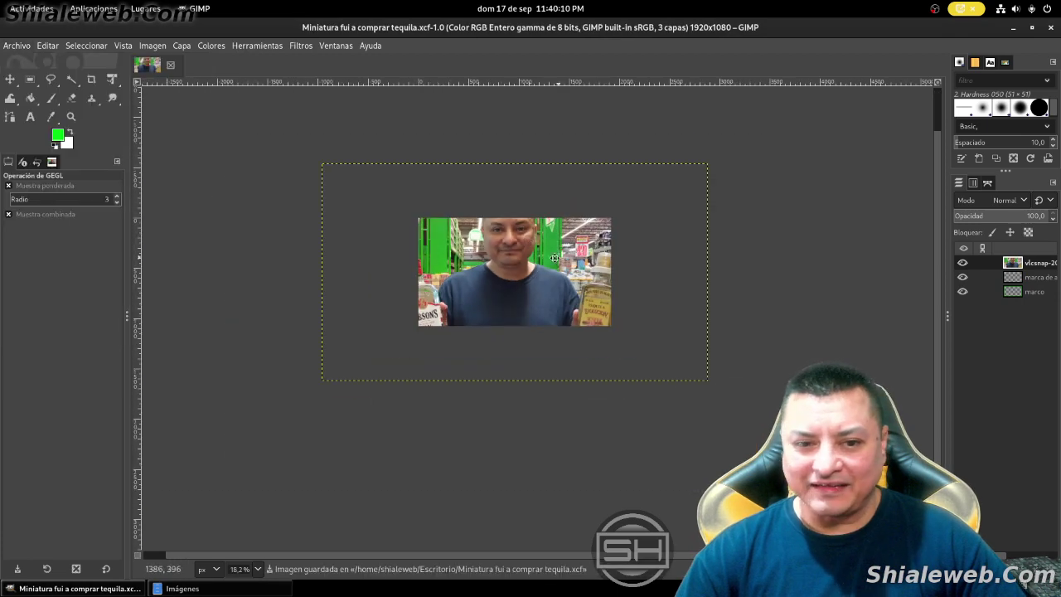
- Move the store photo right and scale it down to fit the canvas
key(shift+t)
click(448, 251)
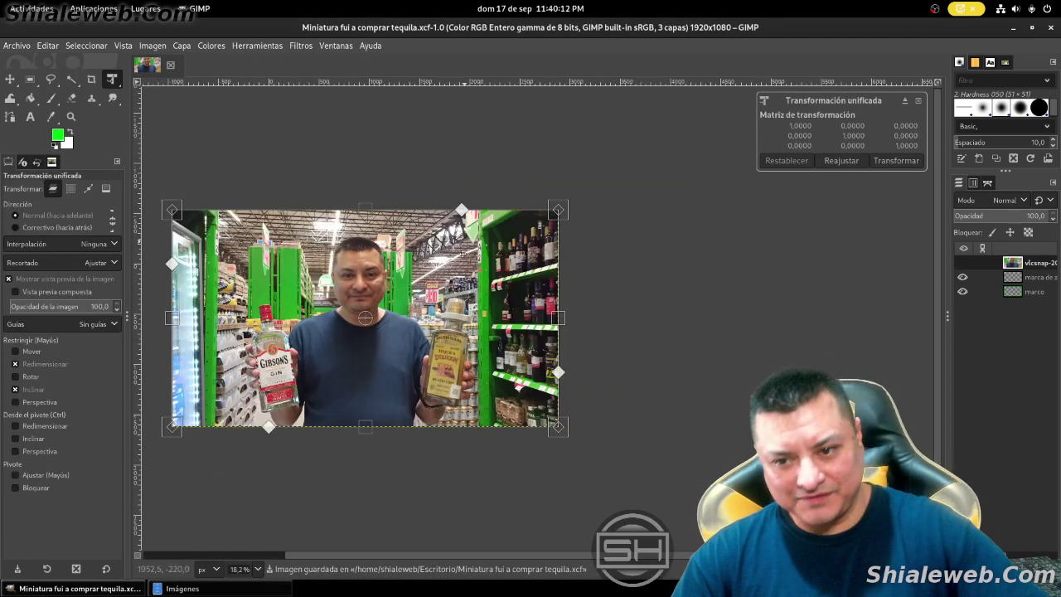
drag(365, 317, 465, 302)
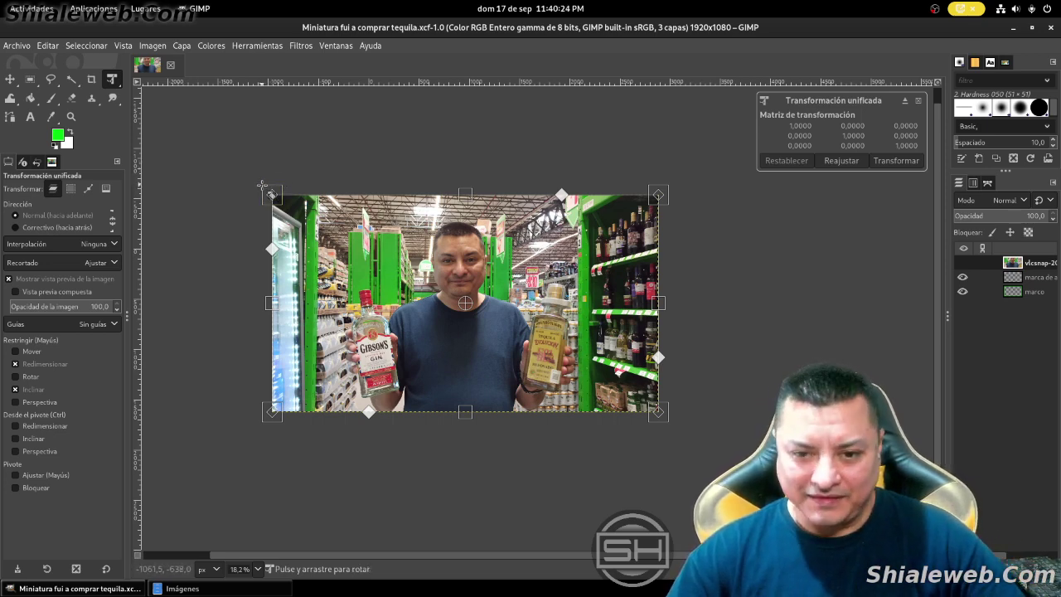
drag(271, 194, 348, 273)
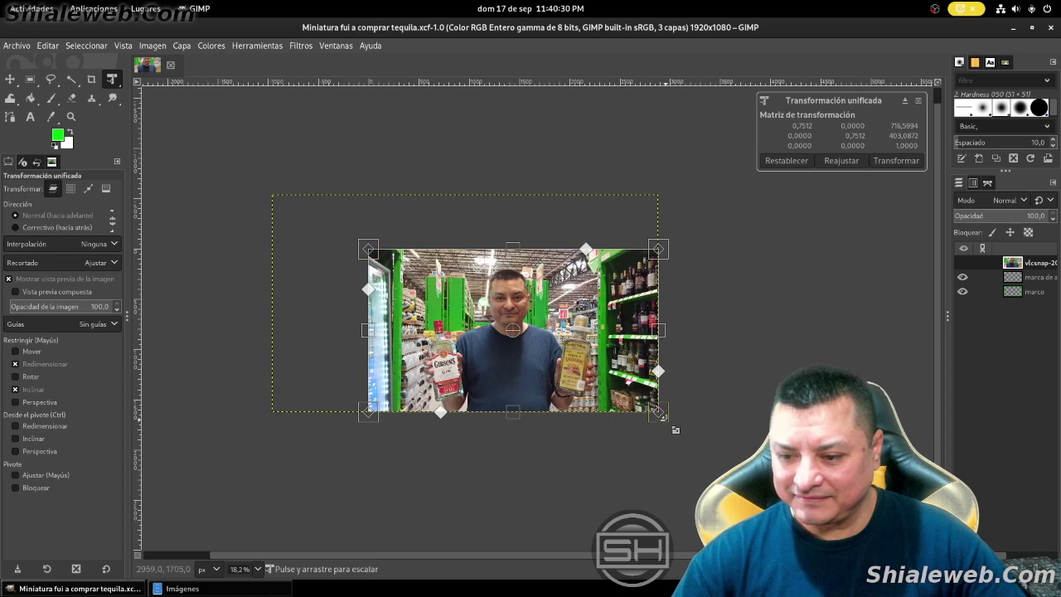
drag(663, 416, 570, 360)
click(897, 160)
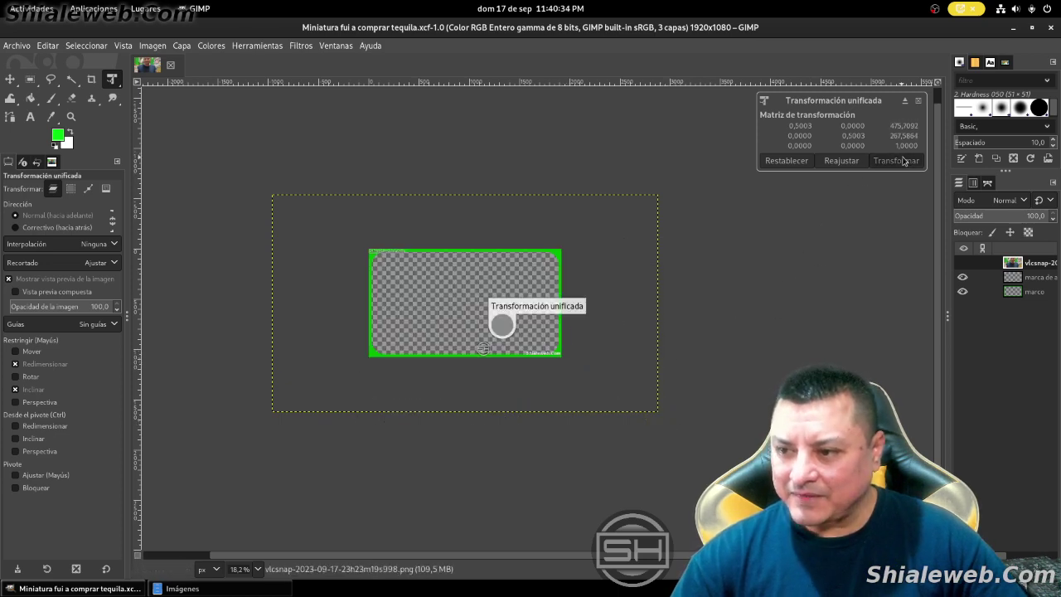
- Move the store photo layer beneath the frame and watermark layers
scroll(617, 259, up, 1)
scroll(578, 239, up, 1)
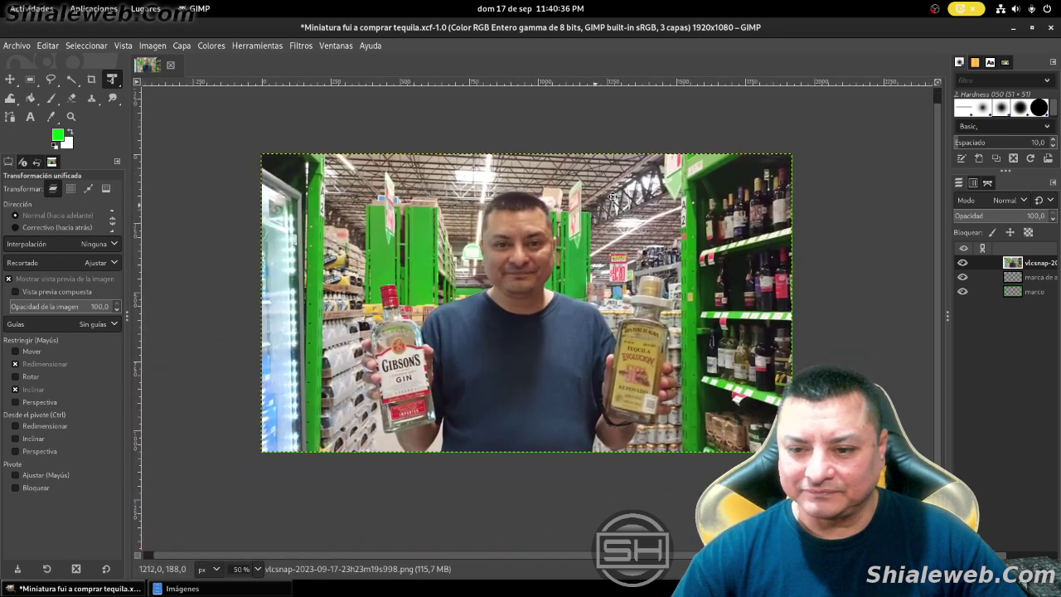
scroll(578, 240, up, 1)
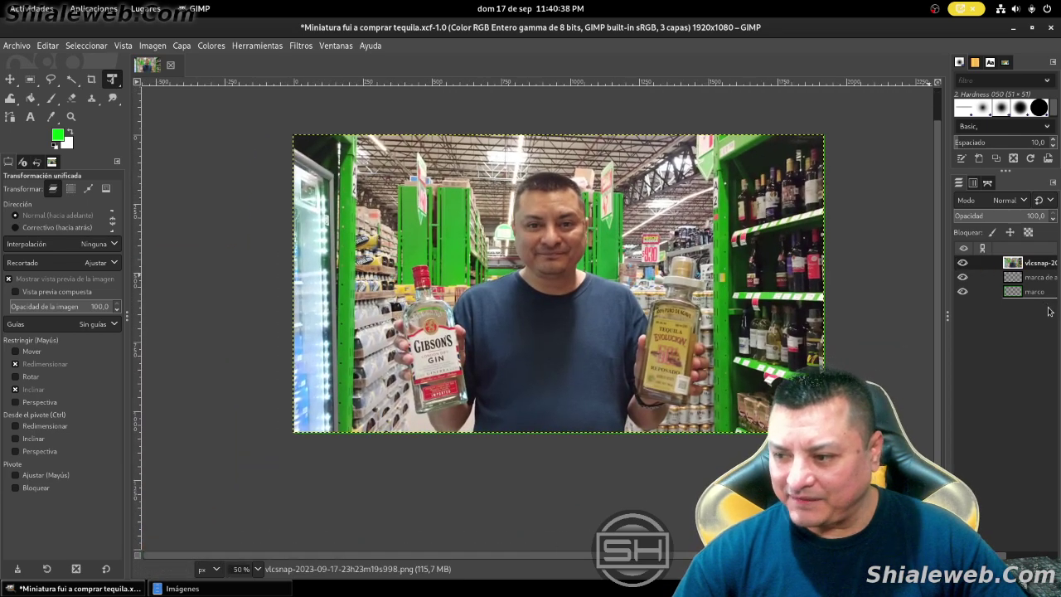
drag(1049, 311, 1026, 325)
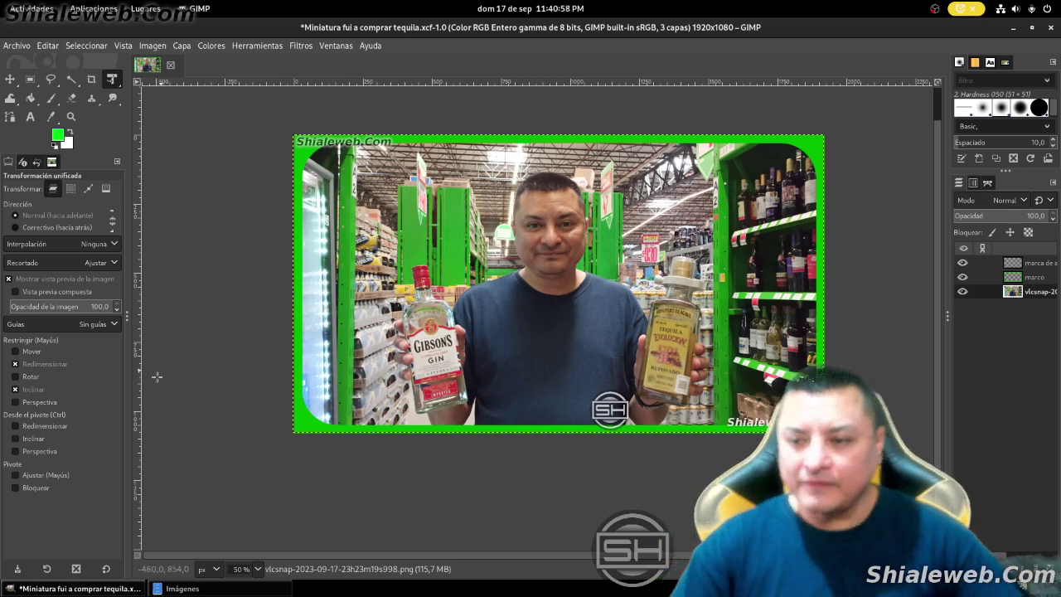
- Save the project, then brighten the photo with Levels, white point lowered to 203
click(16, 45)
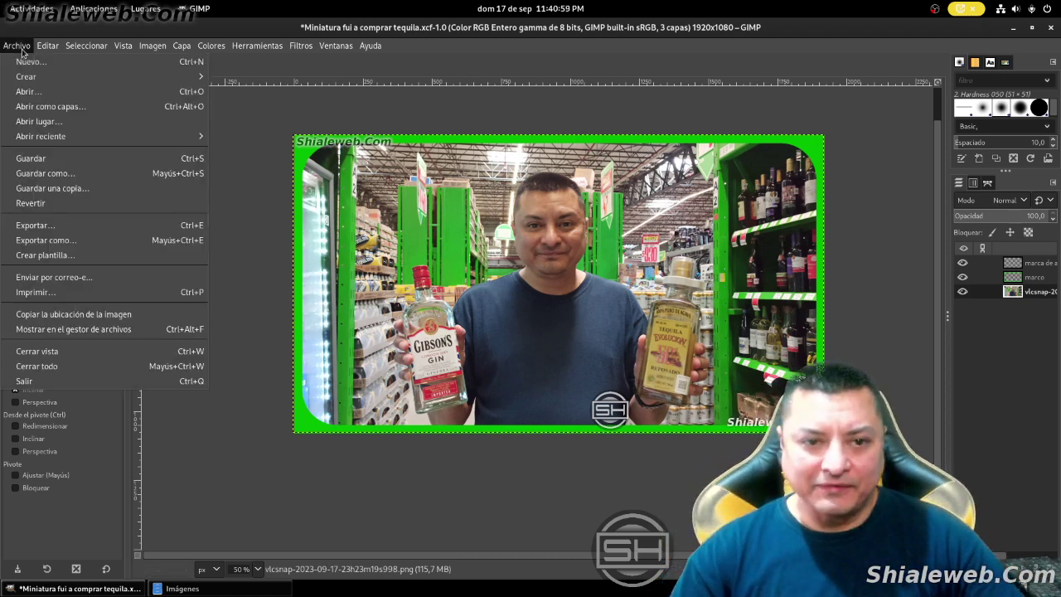
click(33, 159)
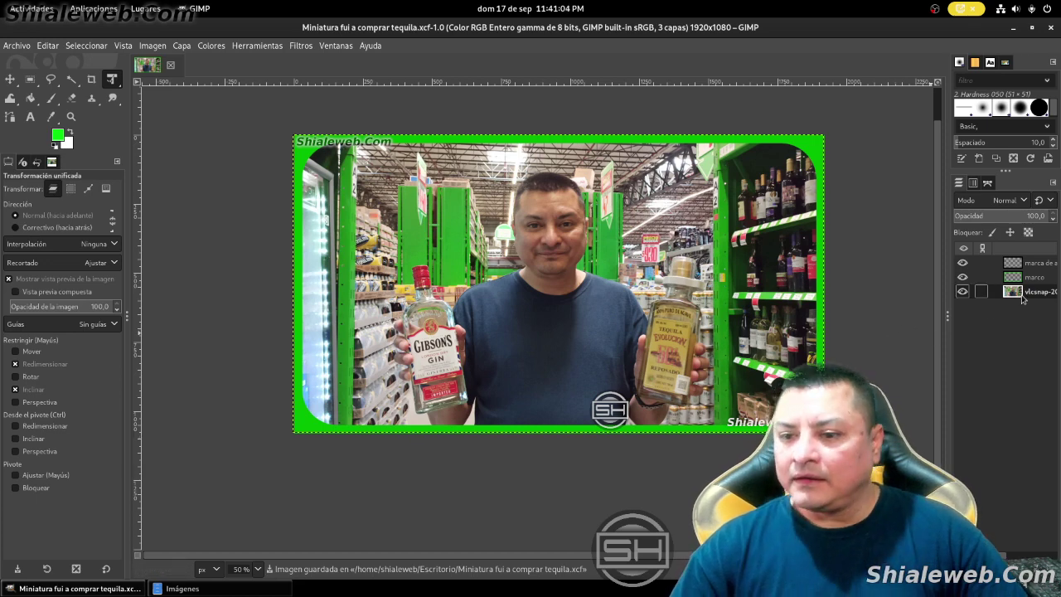
click(211, 44)
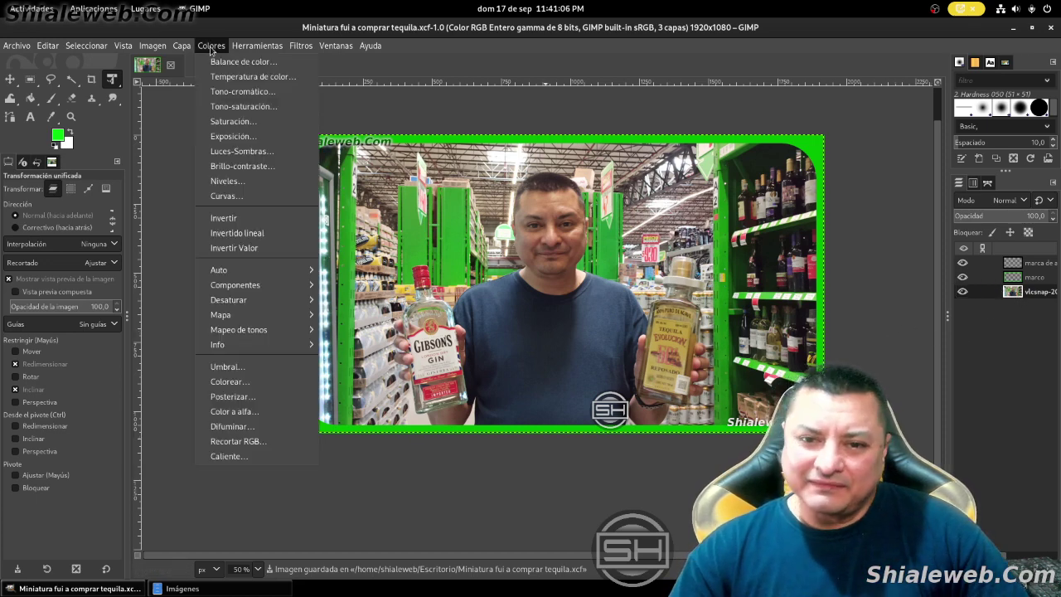
click(225, 181)
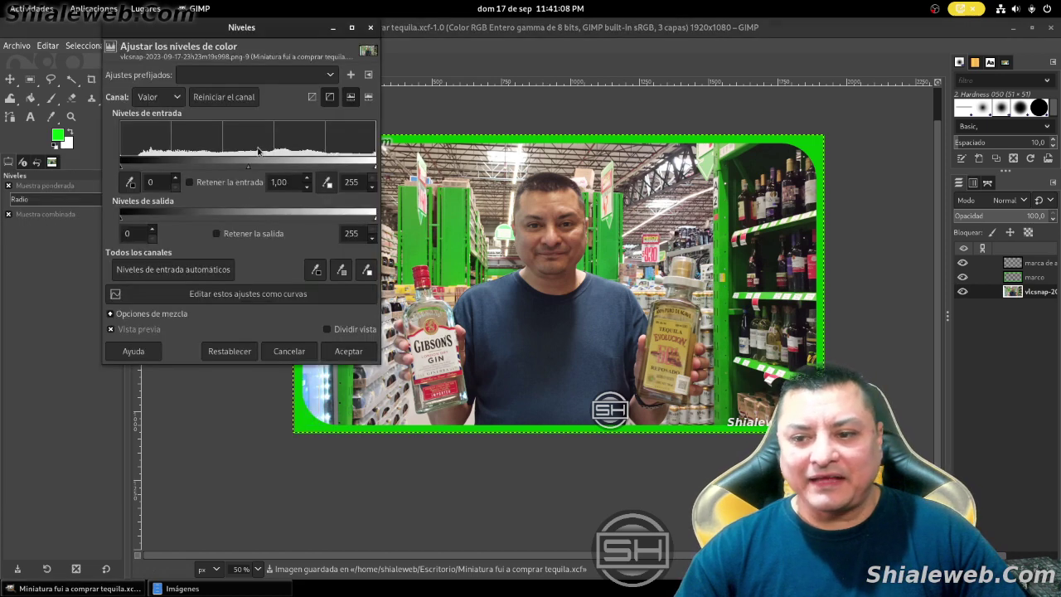
mouse_move(335, 169)
mouse_down()
mouse_move(303, 166)
mouse_move(314, 166)
mouse_up()
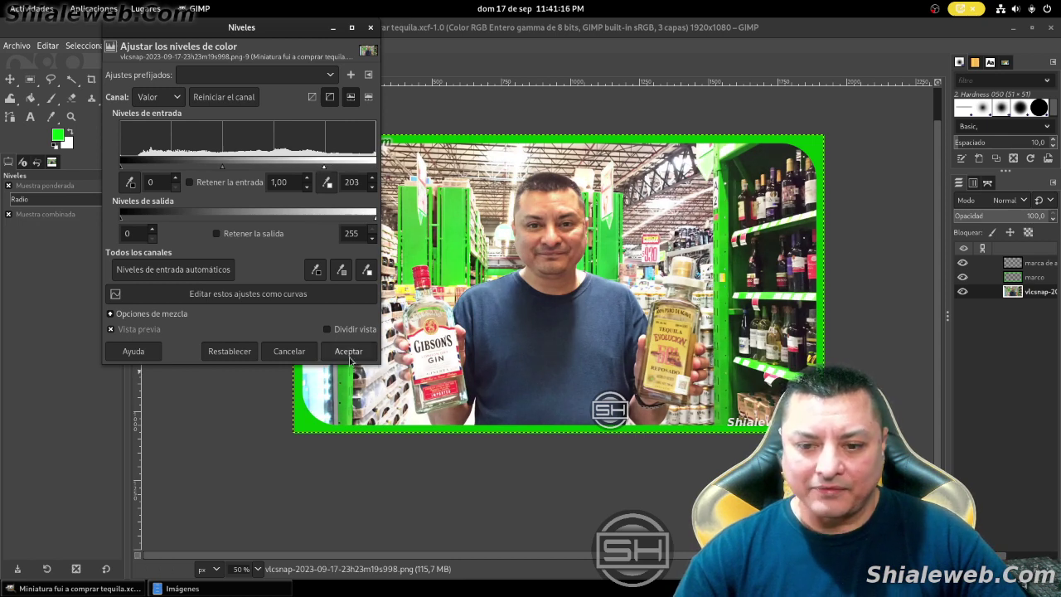
click(349, 352)
- Lift the photo's Curves midpoint to 160 to brighten the midtones
click(211, 46)
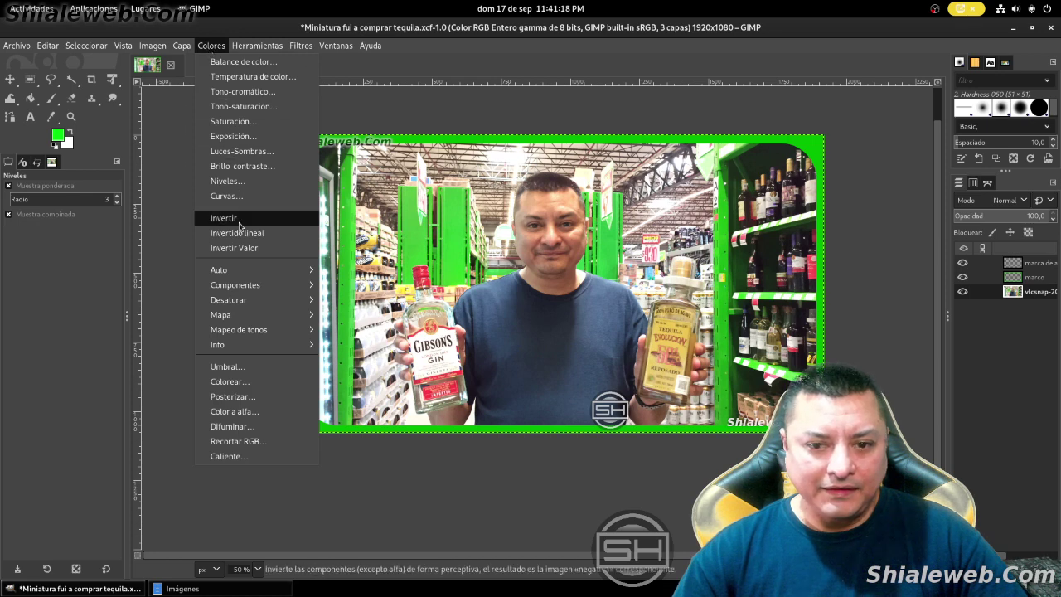
click(233, 197)
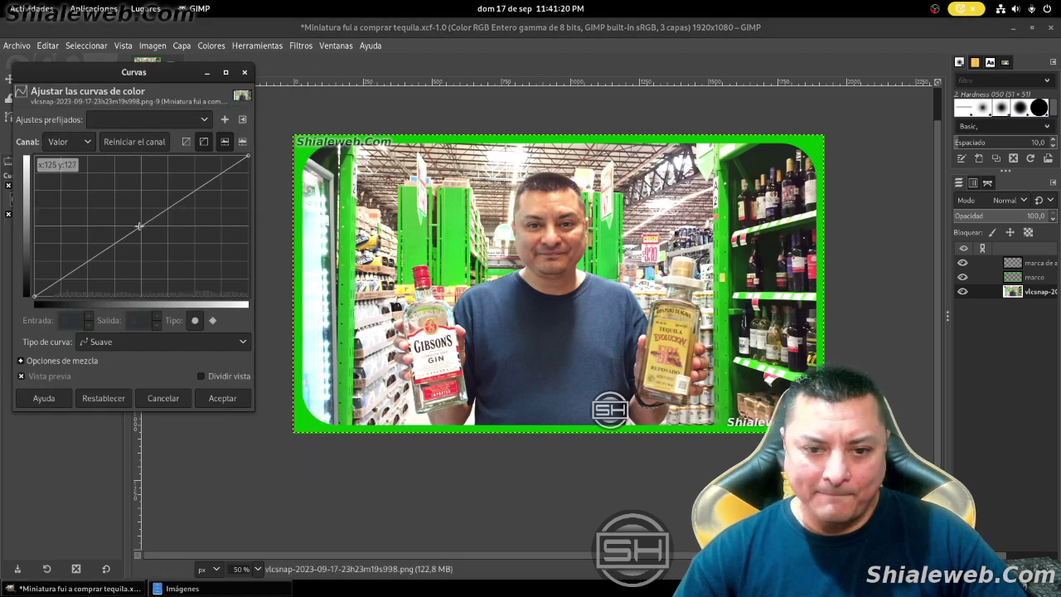
drag(139, 226, 140, 210)
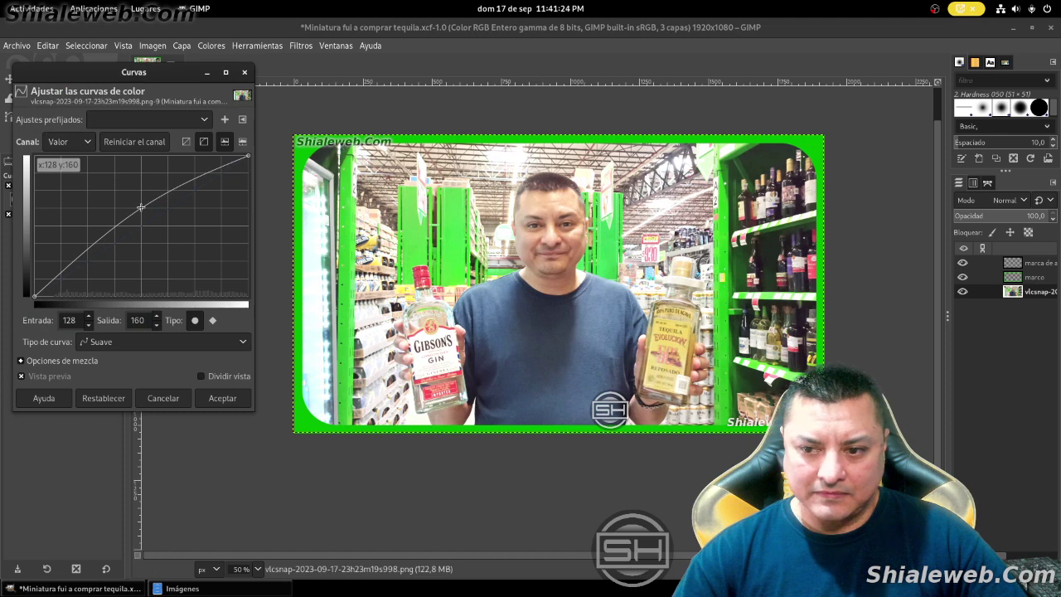
click(222, 398)
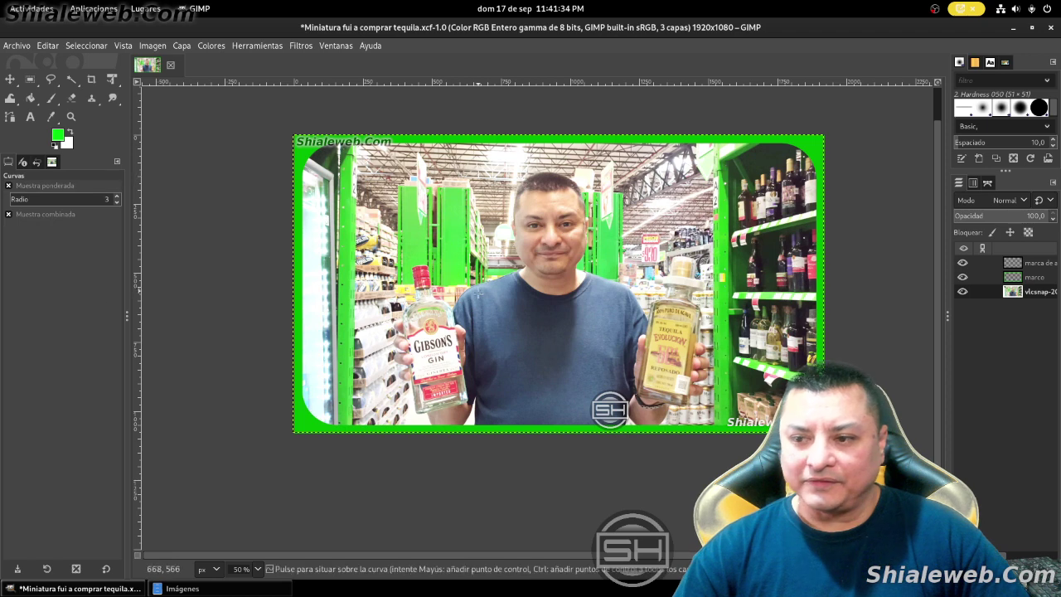
- Add a centred headline 'ESTO ES LO QUE COMPRE EN BODEGA AURRERA' across the top
click(30, 117)
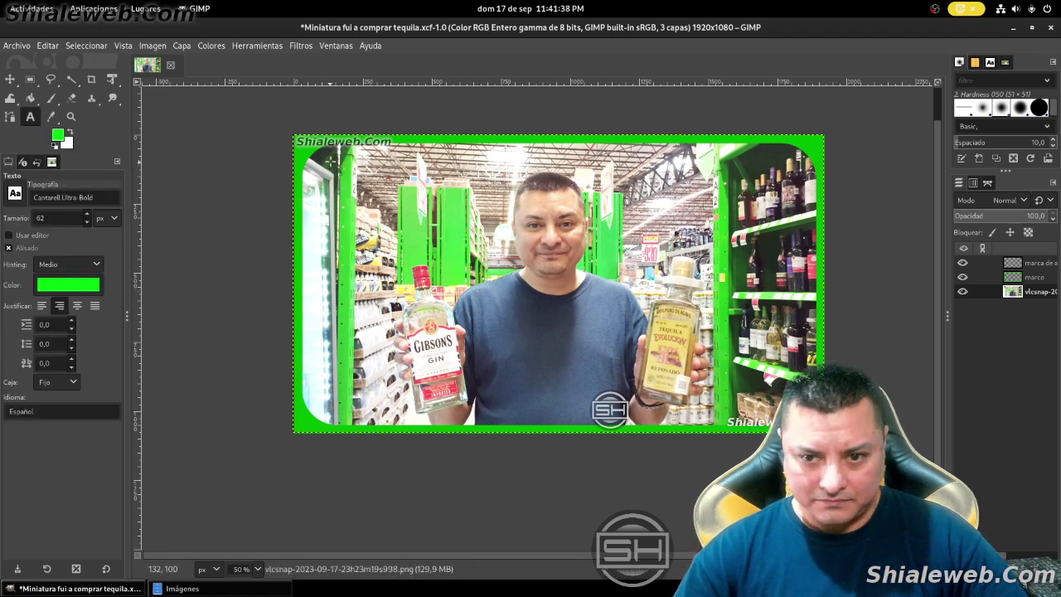
drag(322, 146, 812, 186)
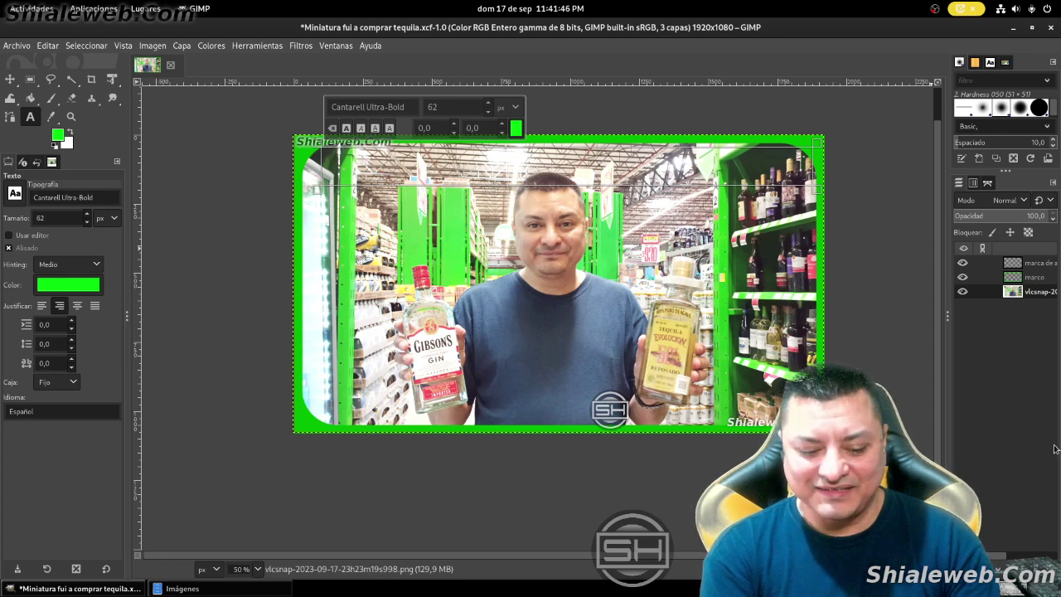
text(ESTO ES LO QUE COMPRE EN BO)
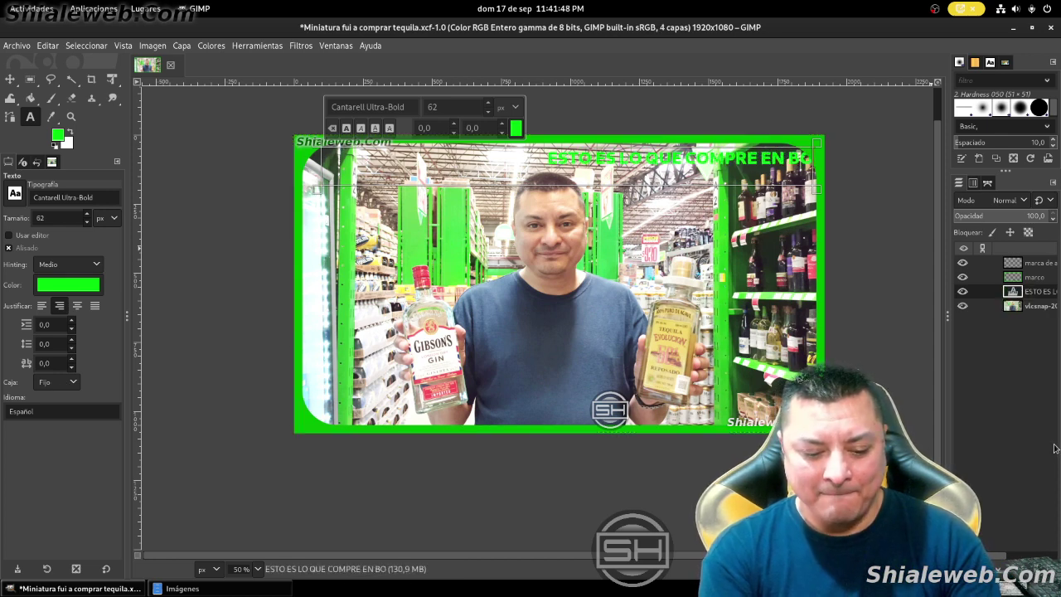
text(DEGA AURR)
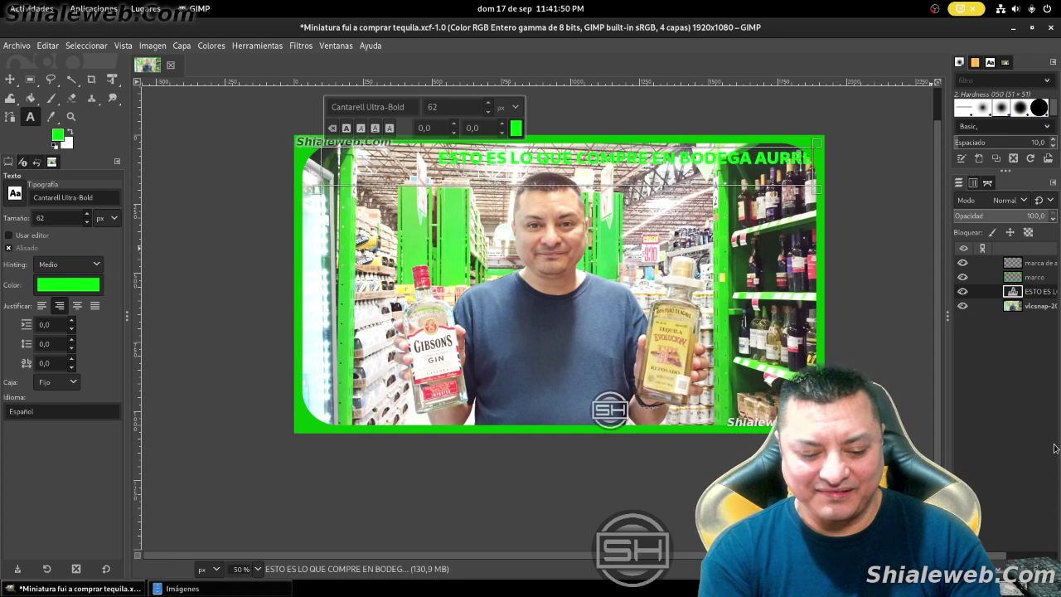
text(ERA)
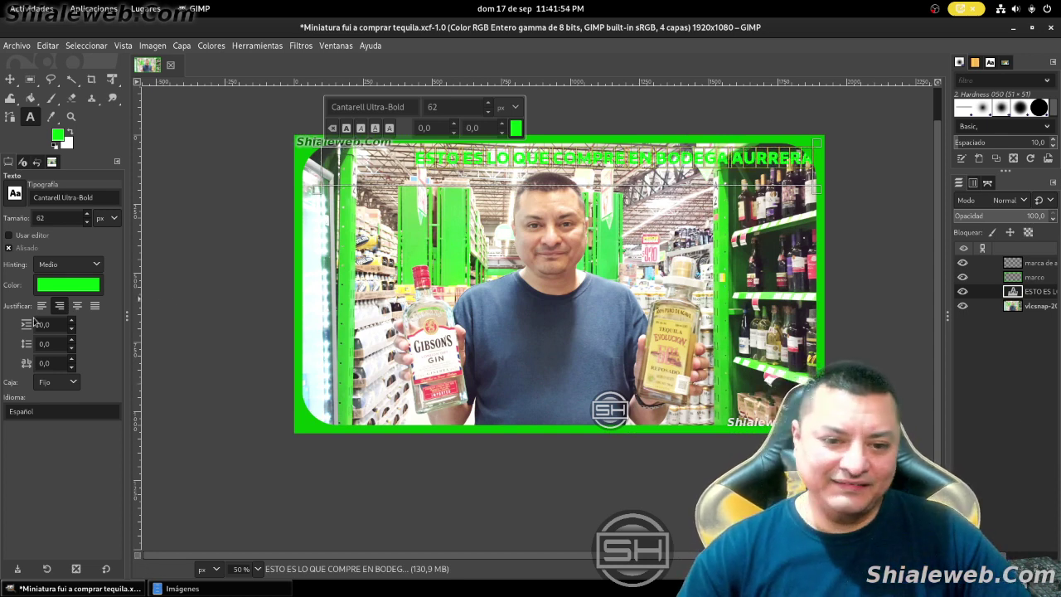
click(77, 305)
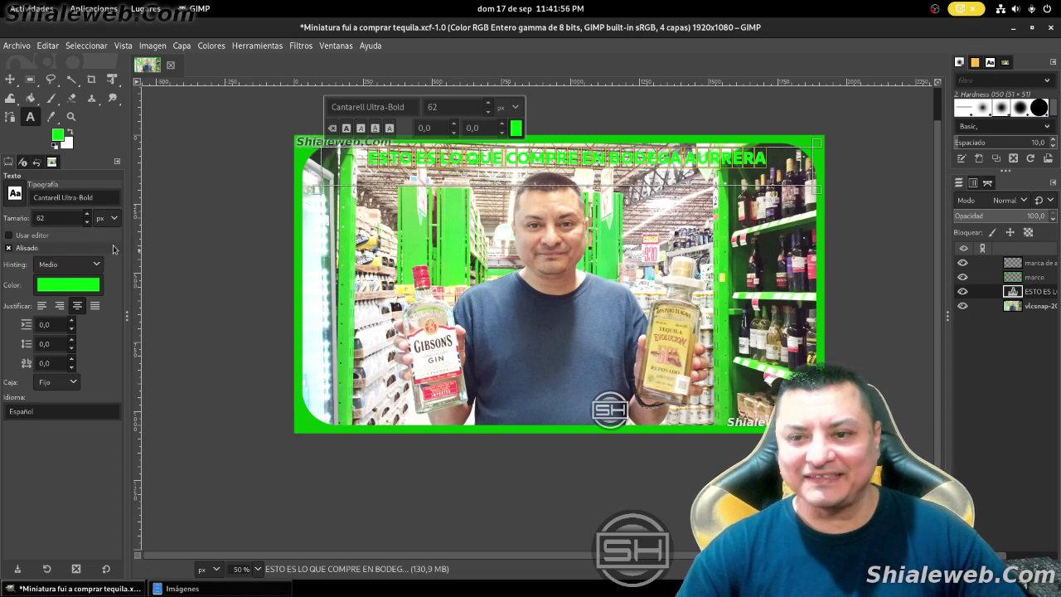
- Widen the headline box to the full width and set the text size to 77
scroll(491, 107, up, 2)
scroll(491, 107, up, 2)
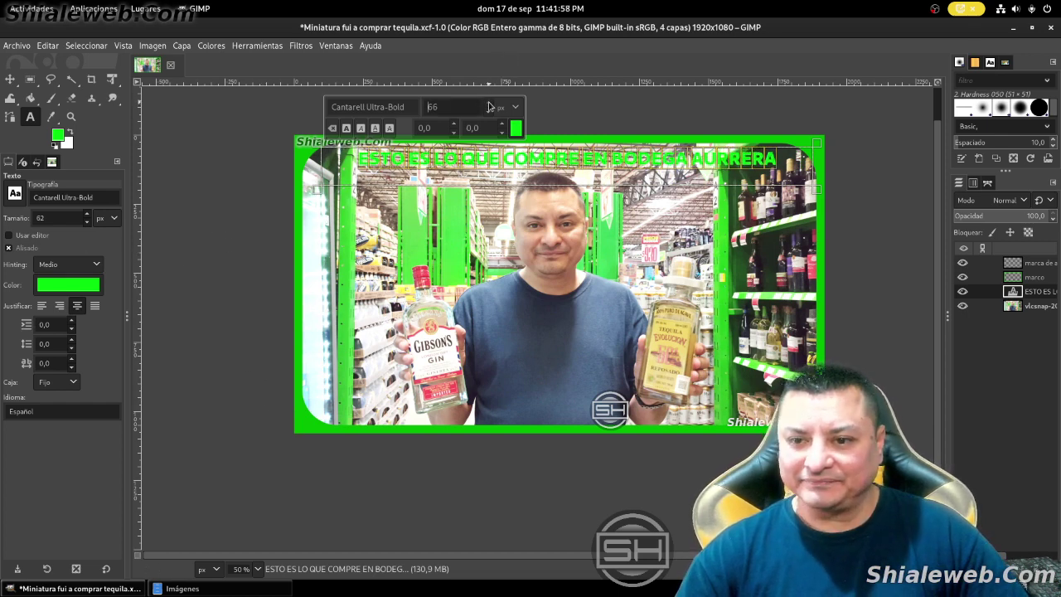
scroll(491, 107, up, 2)
scroll(491, 107, up, 2)
scroll(489, 104, up, 2)
scroll(489, 105, up, 1)
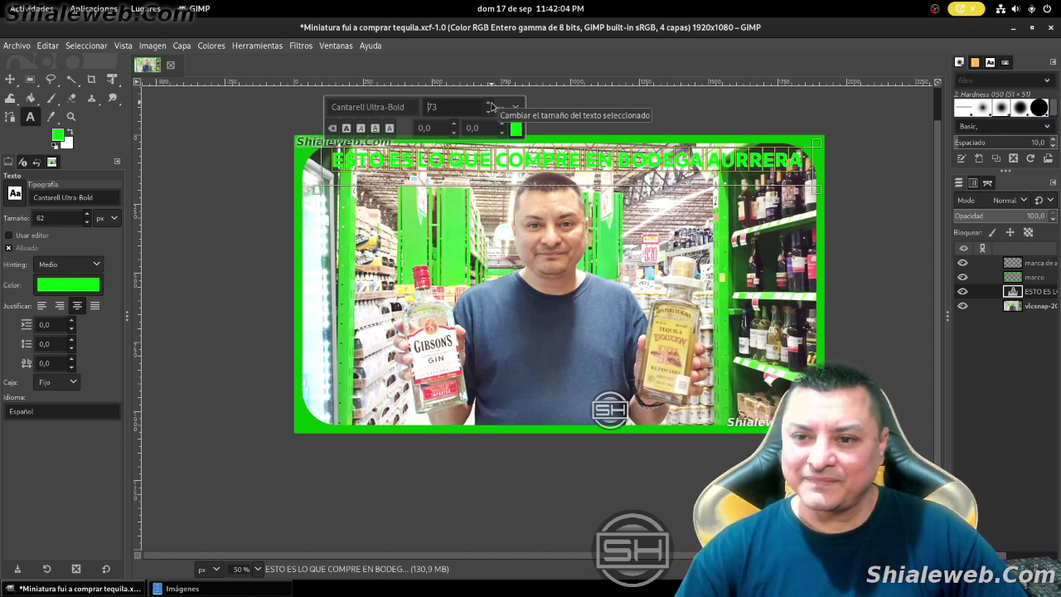
scroll(491, 105, up, 1)
scroll(491, 105, up, 1)
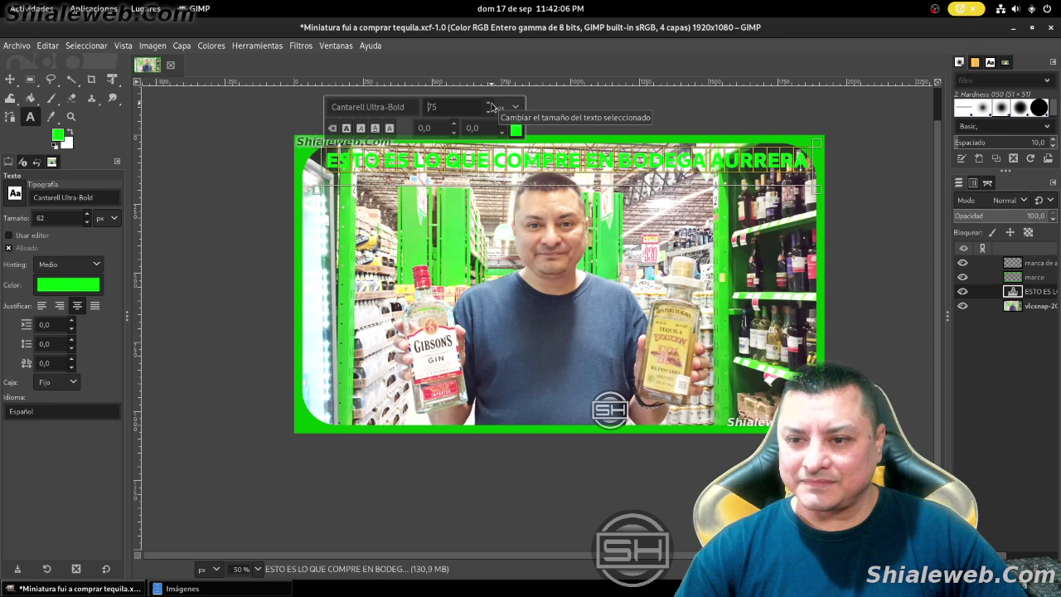
scroll(491, 105, up, 1)
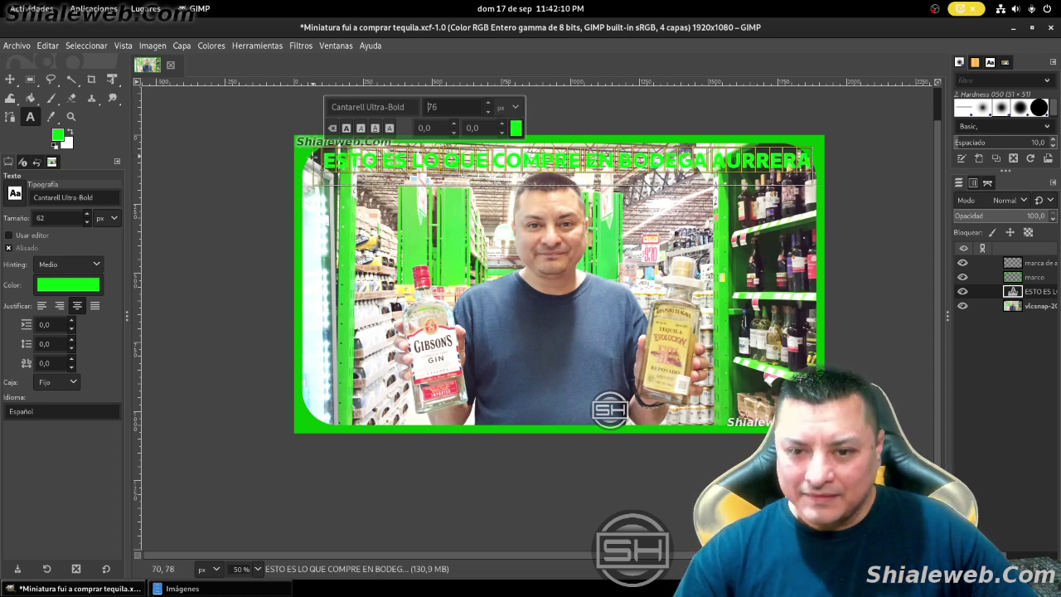
mouse_move(325, 173)
mouse_down()
mouse_move(300, 196)
mouse_move(306, 182)
mouse_move(295, 176)
mouse_up()
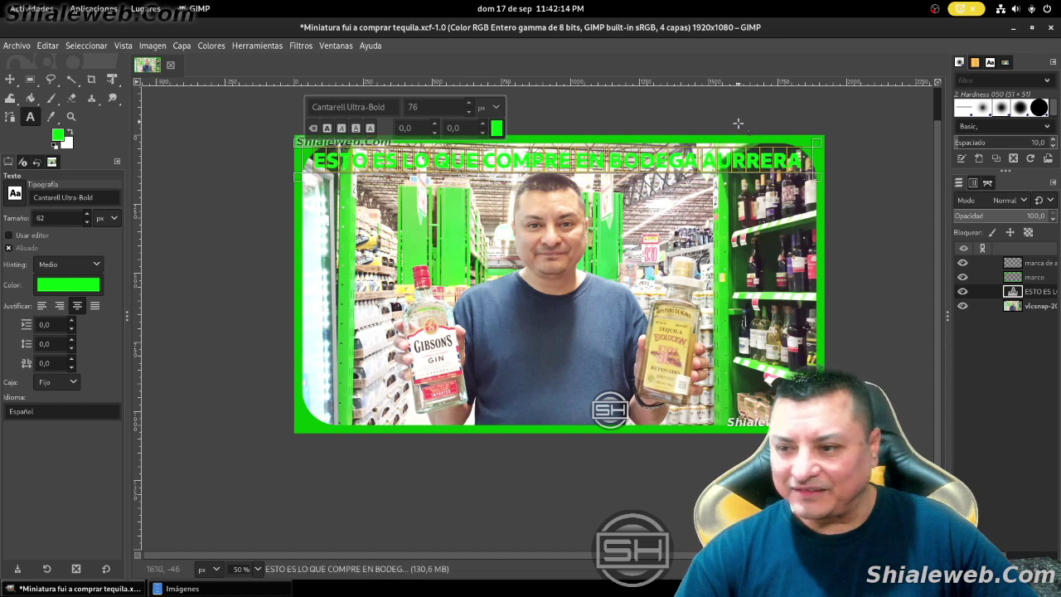
drag(825, 175, 828, 175)
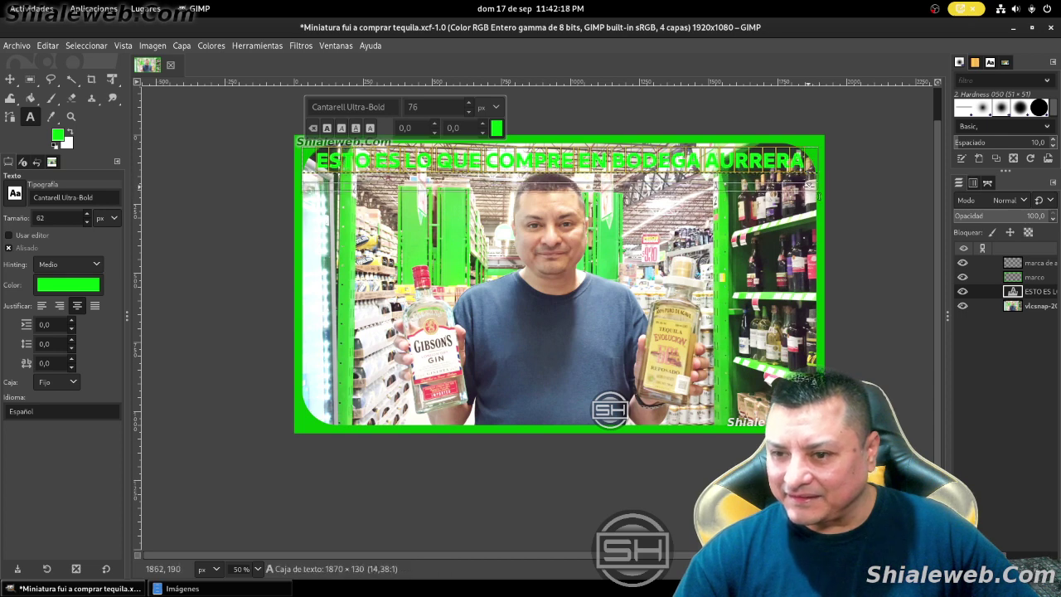
click(469, 103)
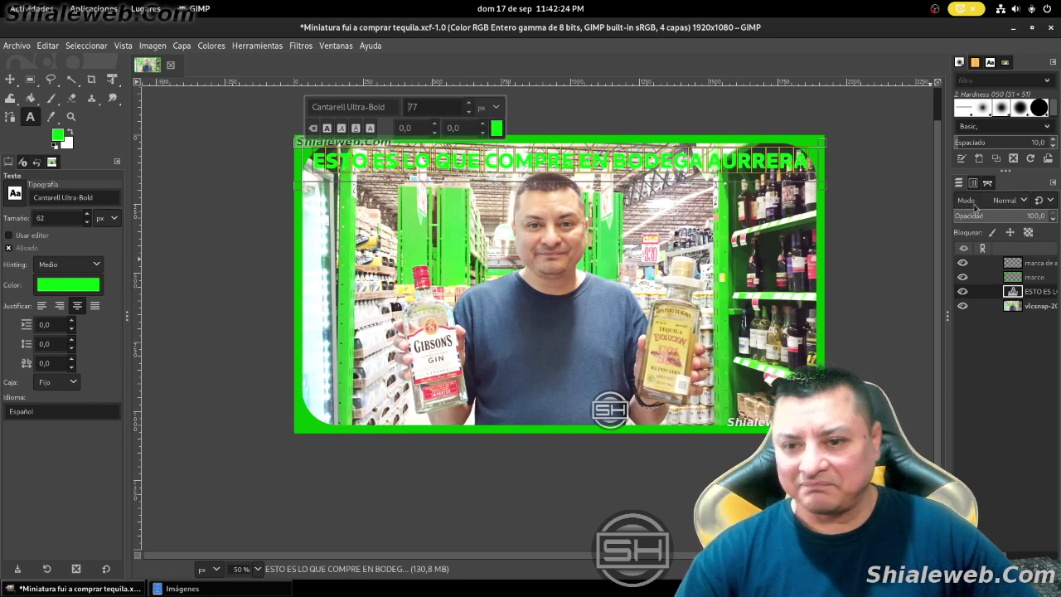
- Recolour the headline red (ff0000), then select the store photo layer
click(497, 127)
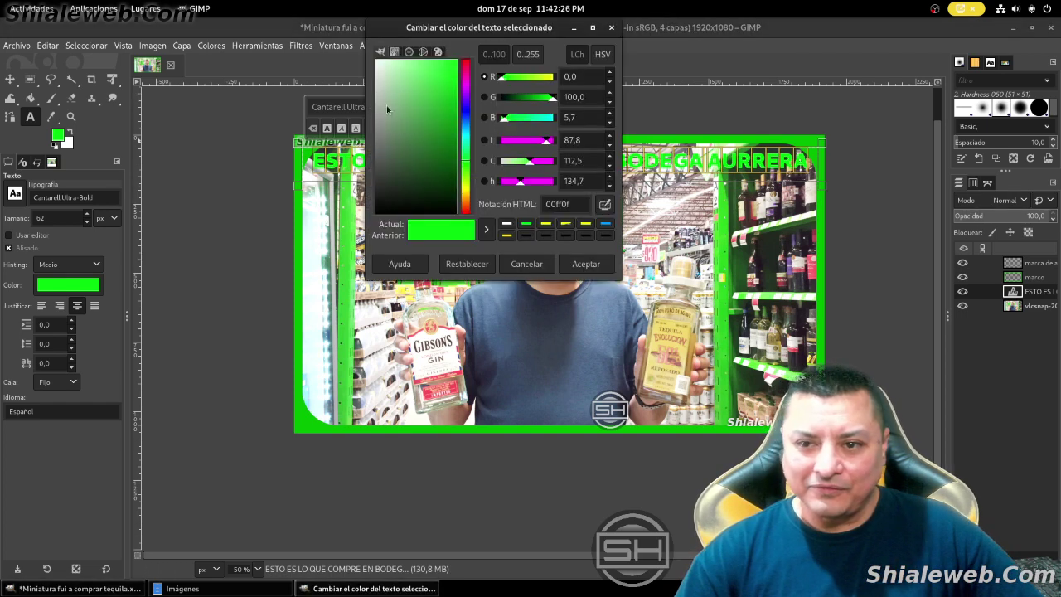
click(466, 70)
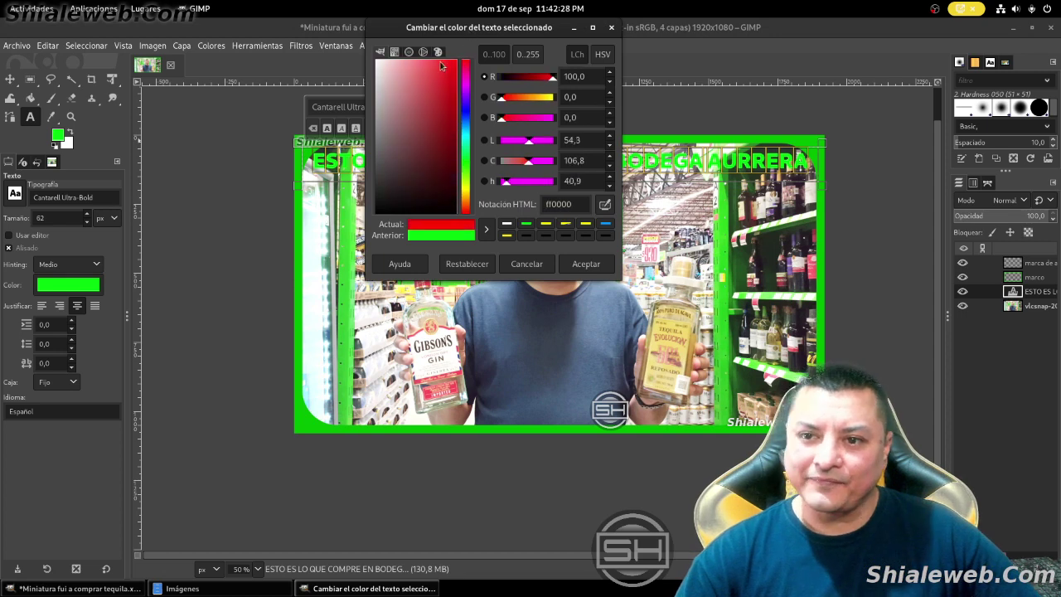
click(586, 264)
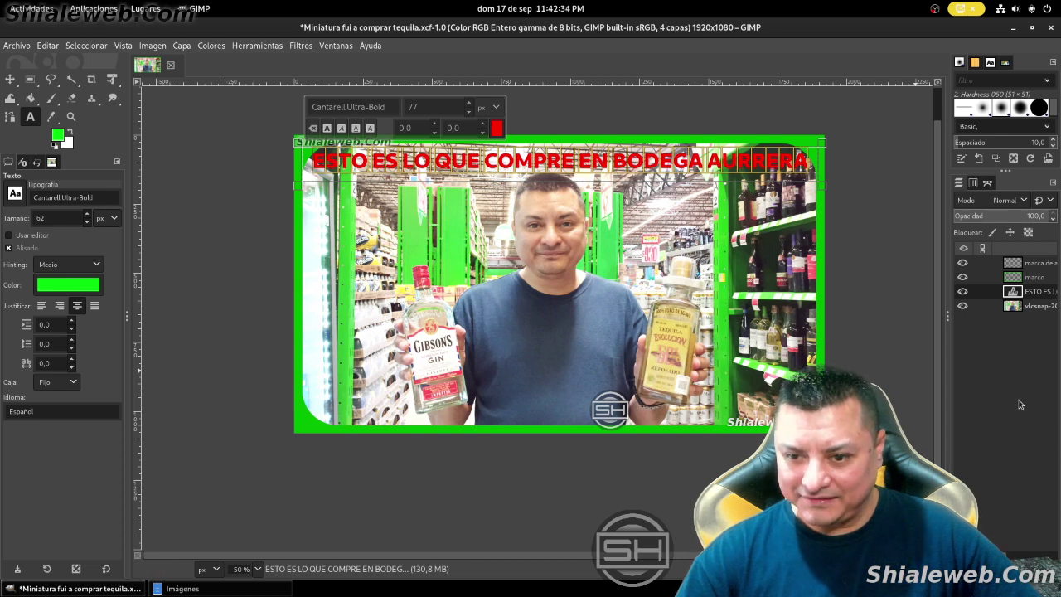
click(1036, 307)
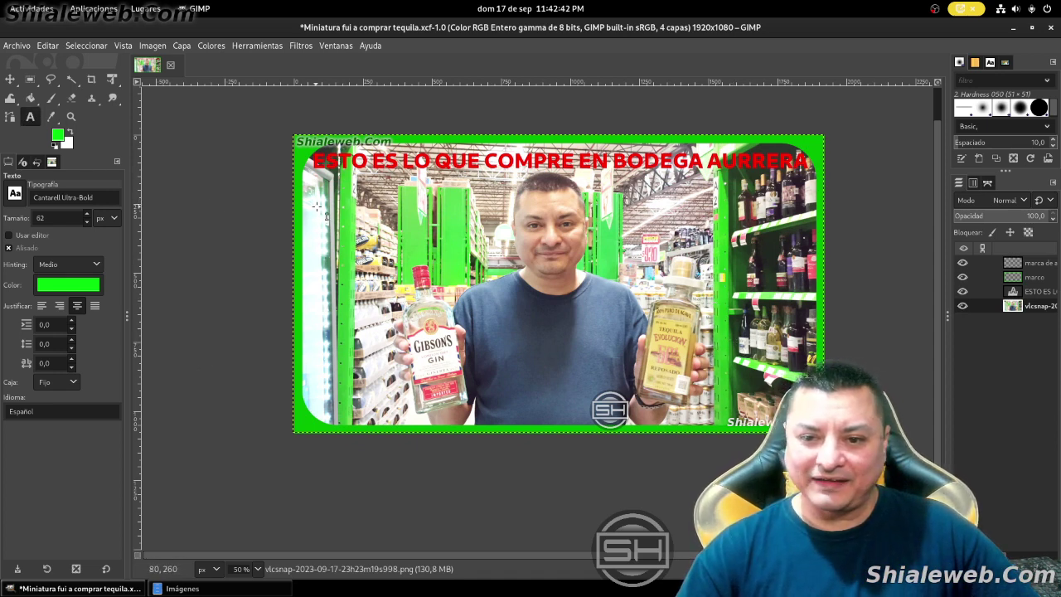
- Add a GINEBRAGIBSON'S label above the gin bottle and make its text black (000000)
drag(315, 210, 499, 256)
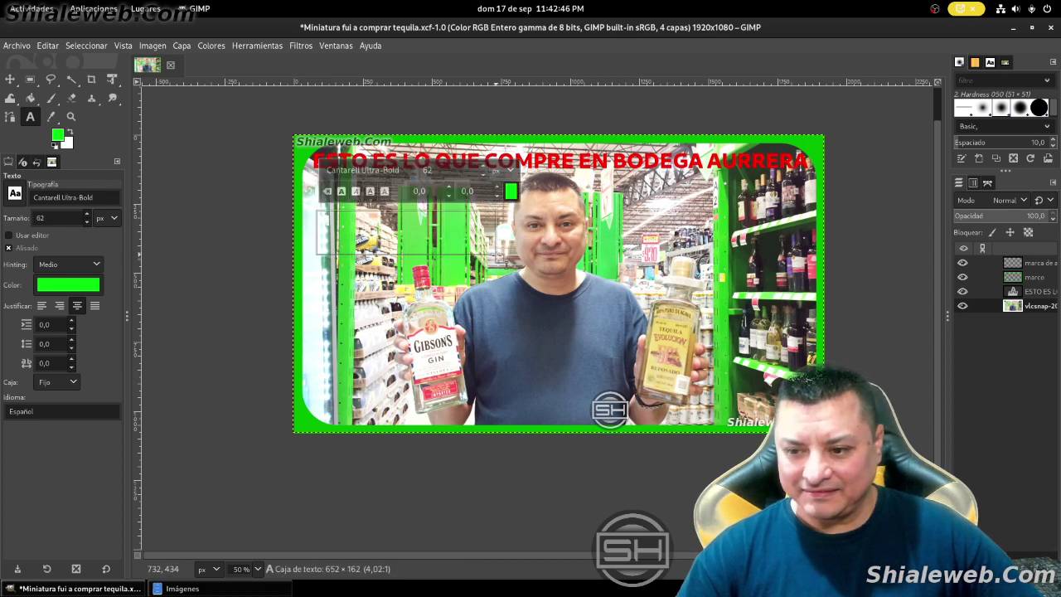
text(GIN)
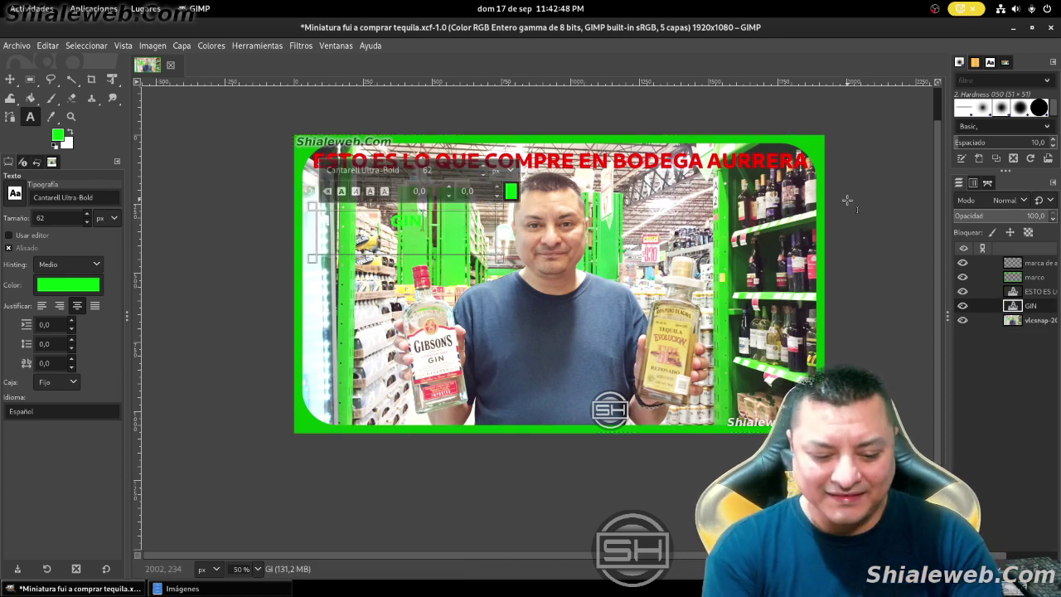
text(EBRA)
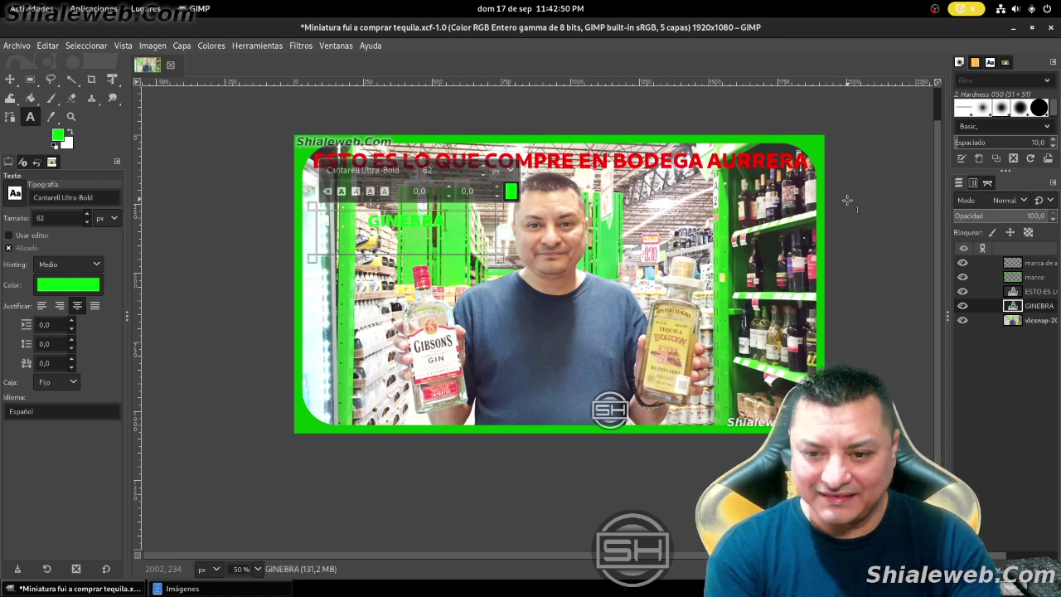
text(GI)
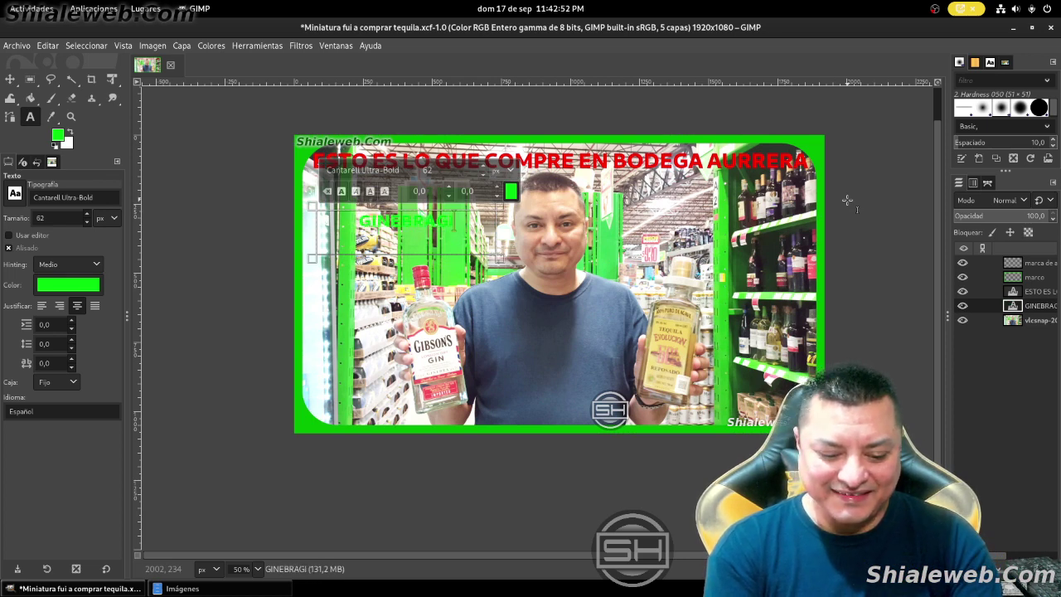
text(BSON'S)
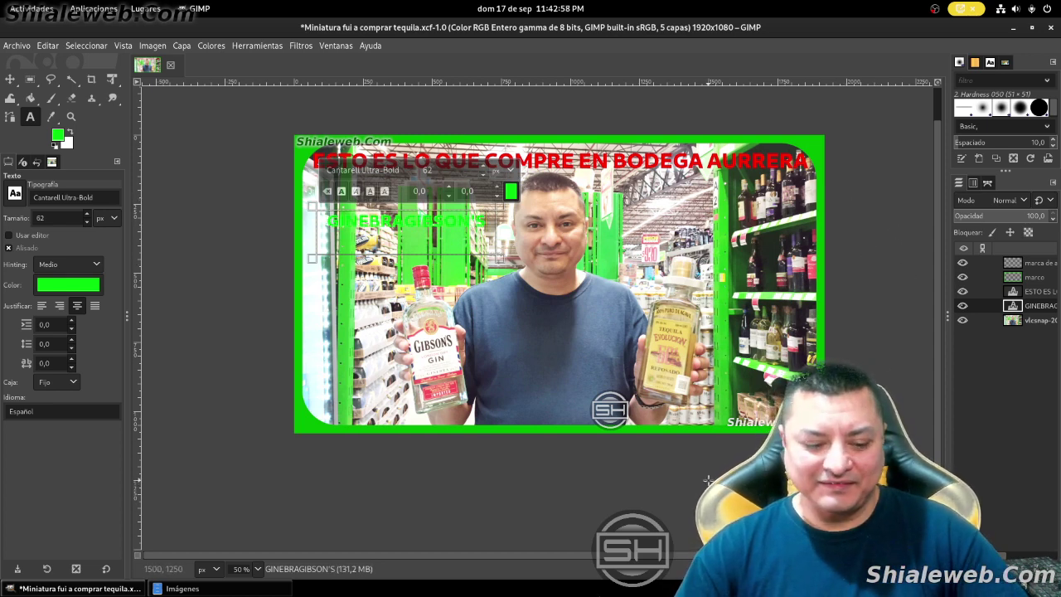
click(510, 191)
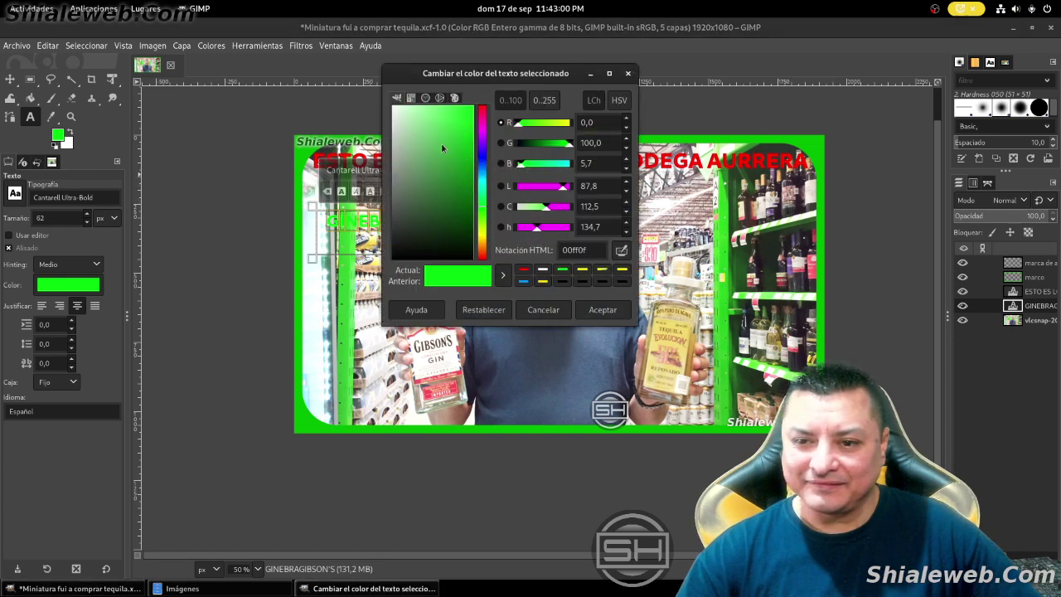
drag(476, 156, 374, 335)
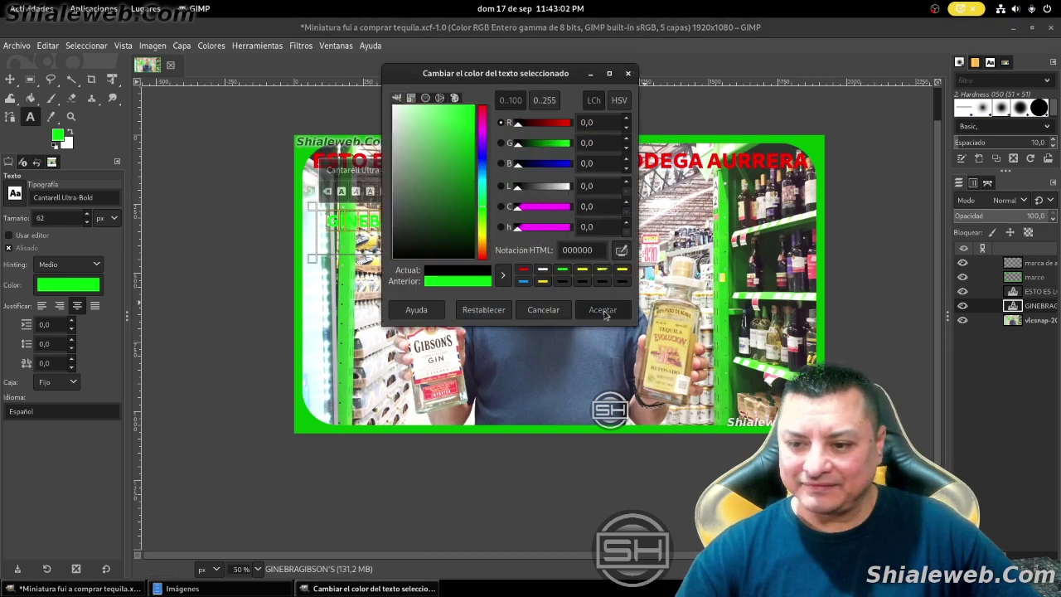
click(602, 311)
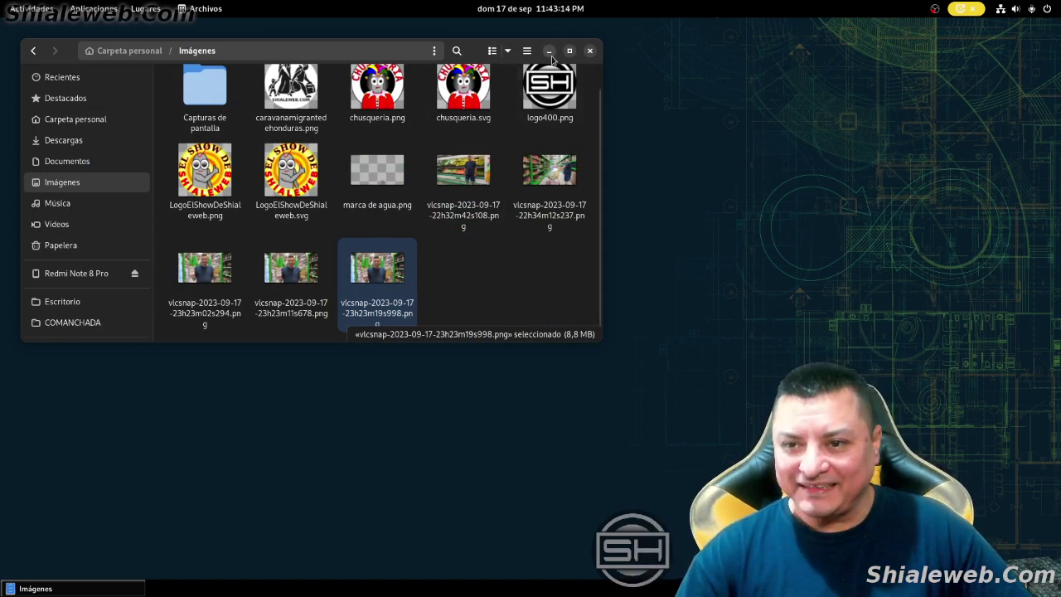
- Minimize the Imágenes folder window and relaunch GIMP from the dock
click(550, 52)
mouse_move(2, 2)
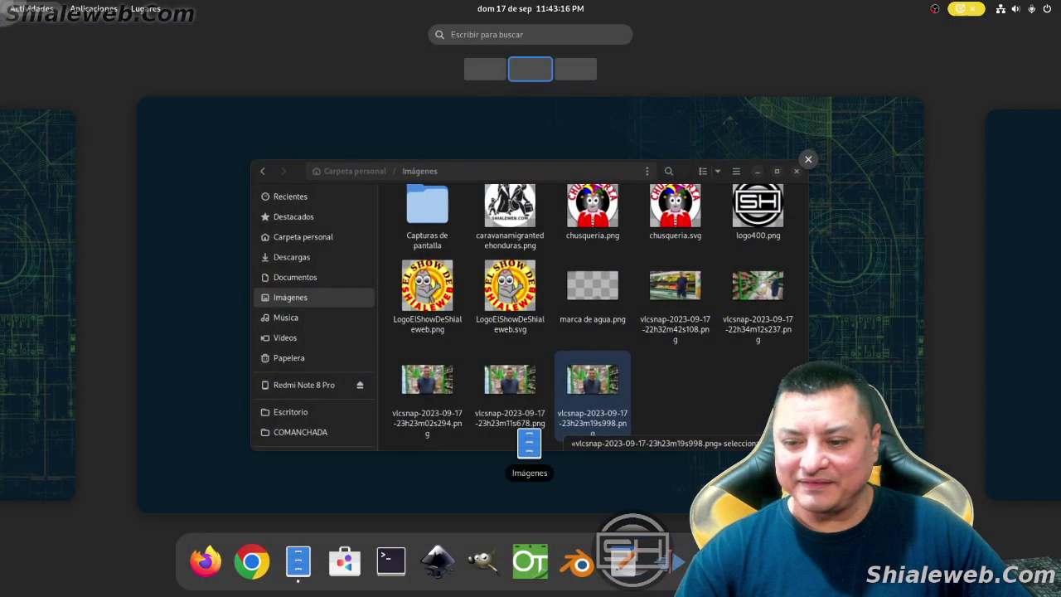
click(483, 564)
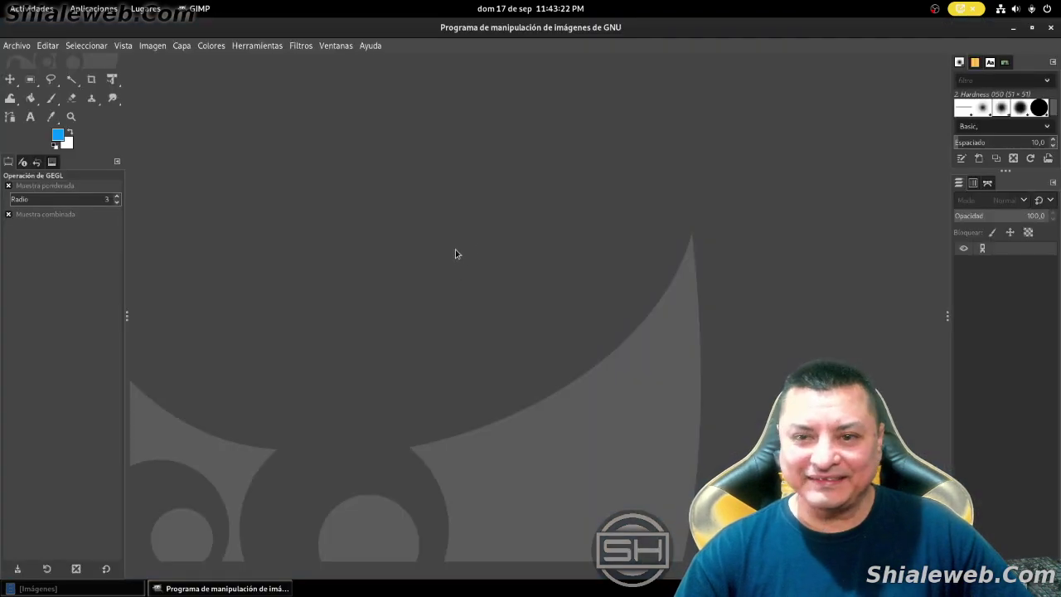
- Reopen 'Miniatura fui a comprar tequila.xcf' from recent files and save it
click(10, 47)
mouse_move(41, 136)
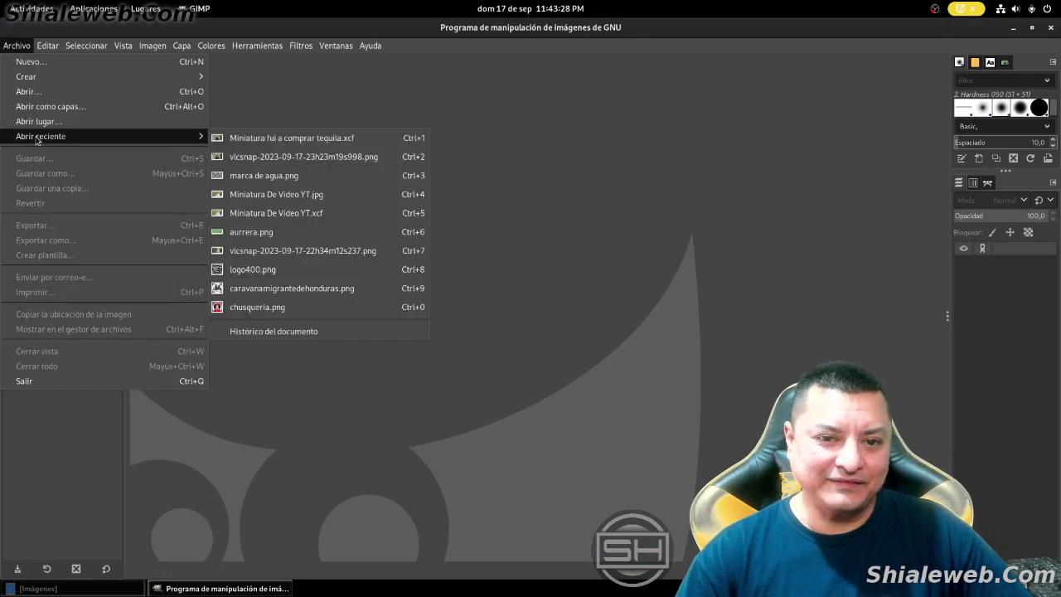
click(279, 139)
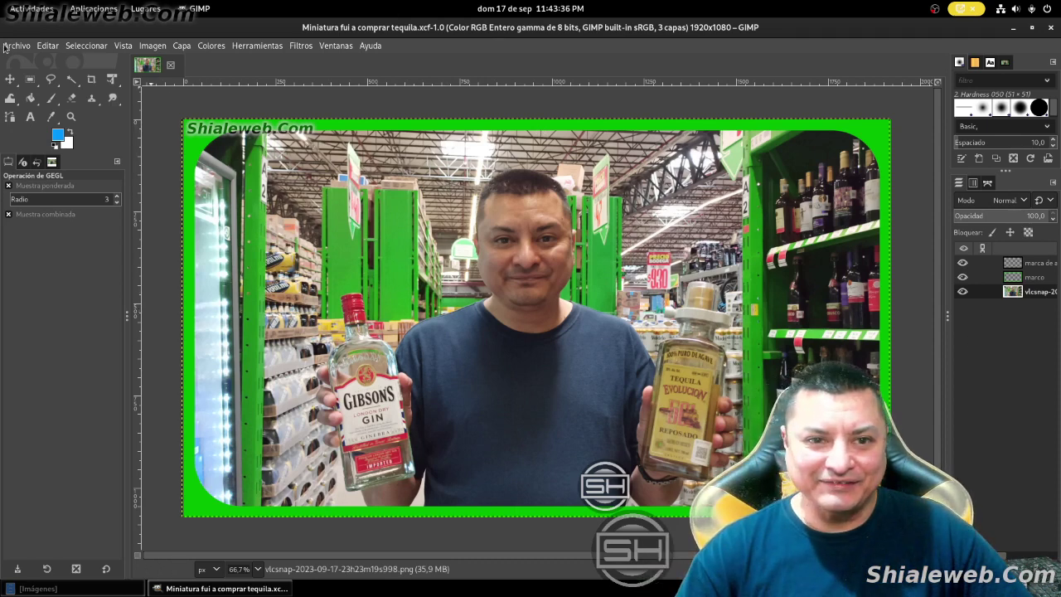
click(8, 47)
click(34, 158)
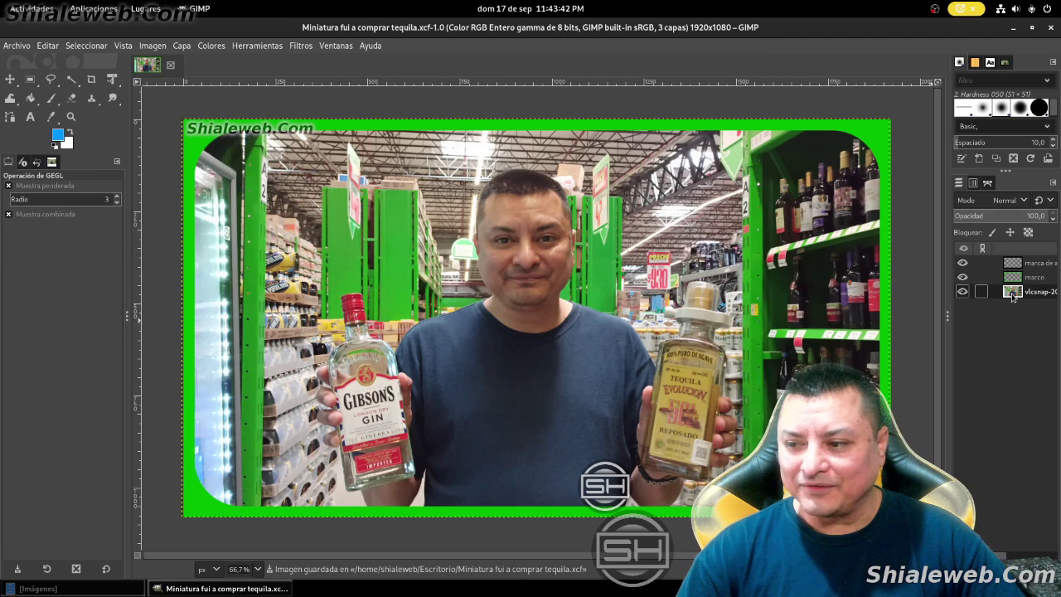
- Brighten the store photo with Levels, lowering the white input point to about 200
click(181, 45)
mouse_move(211, 46)
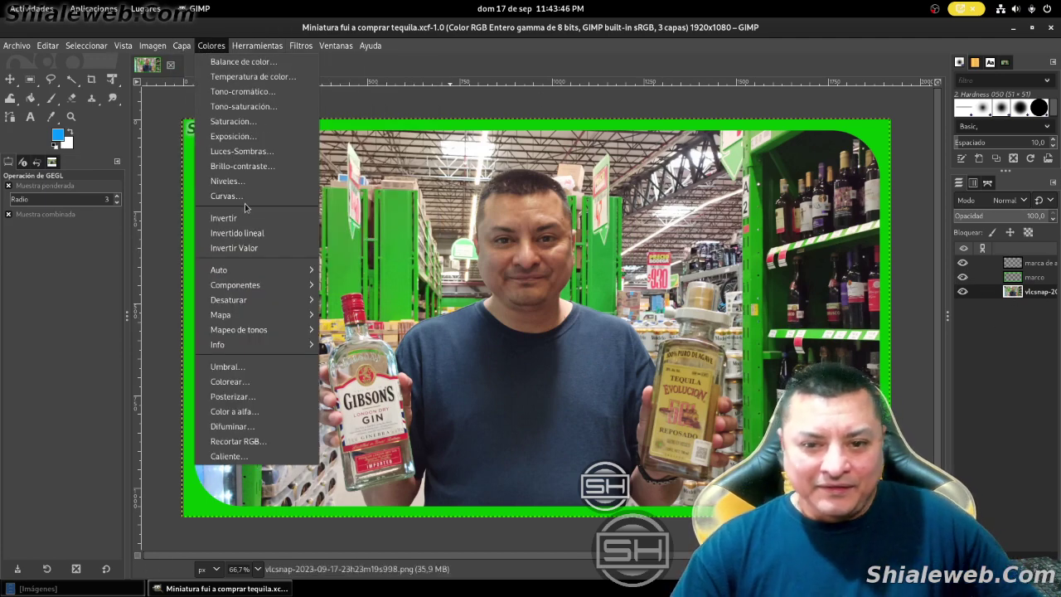
click(242, 166)
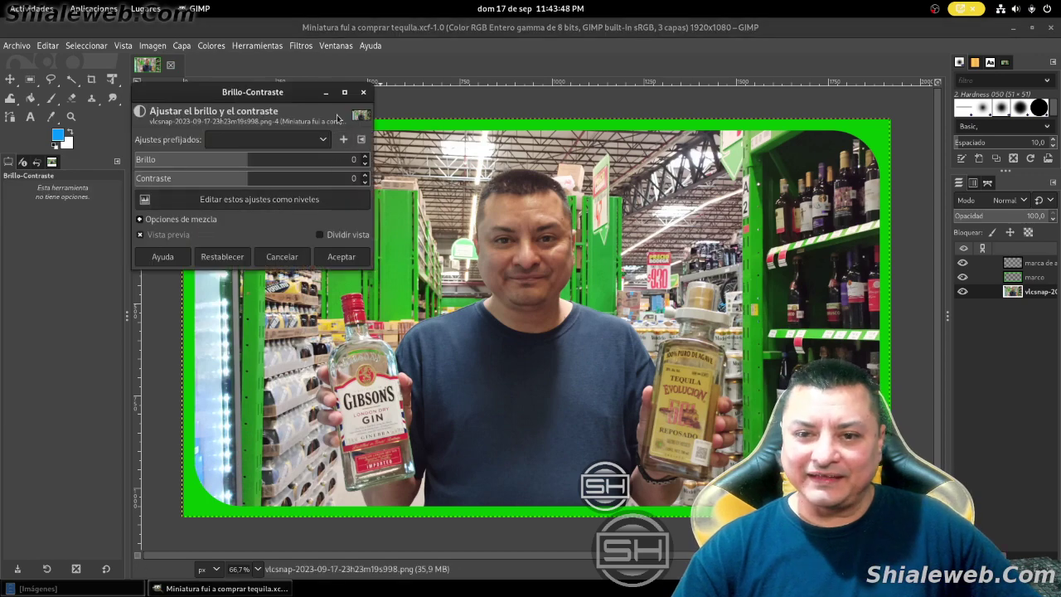
click(364, 92)
click(211, 46)
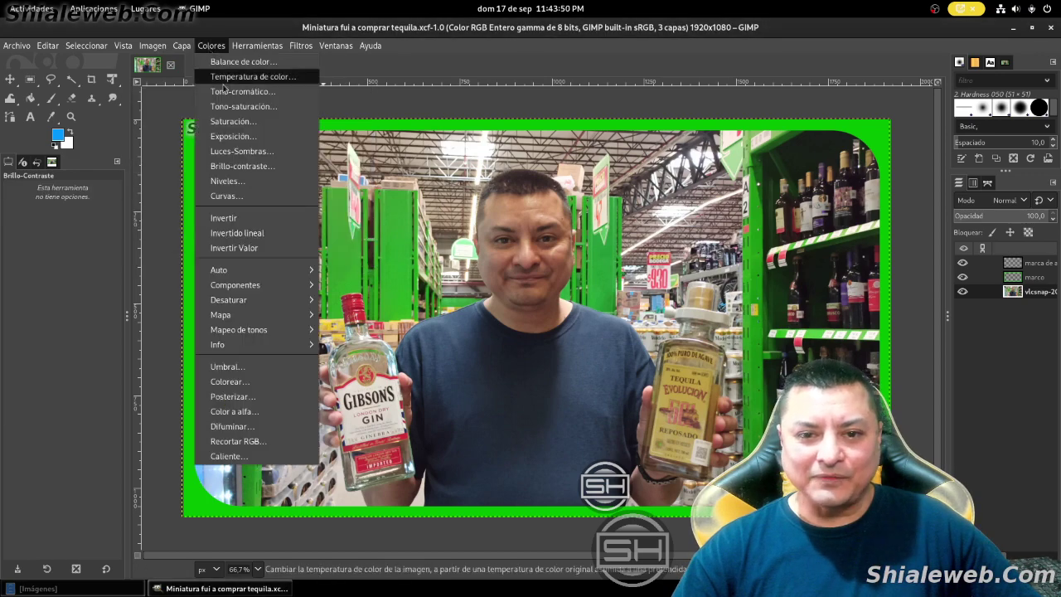
click(241, 181)
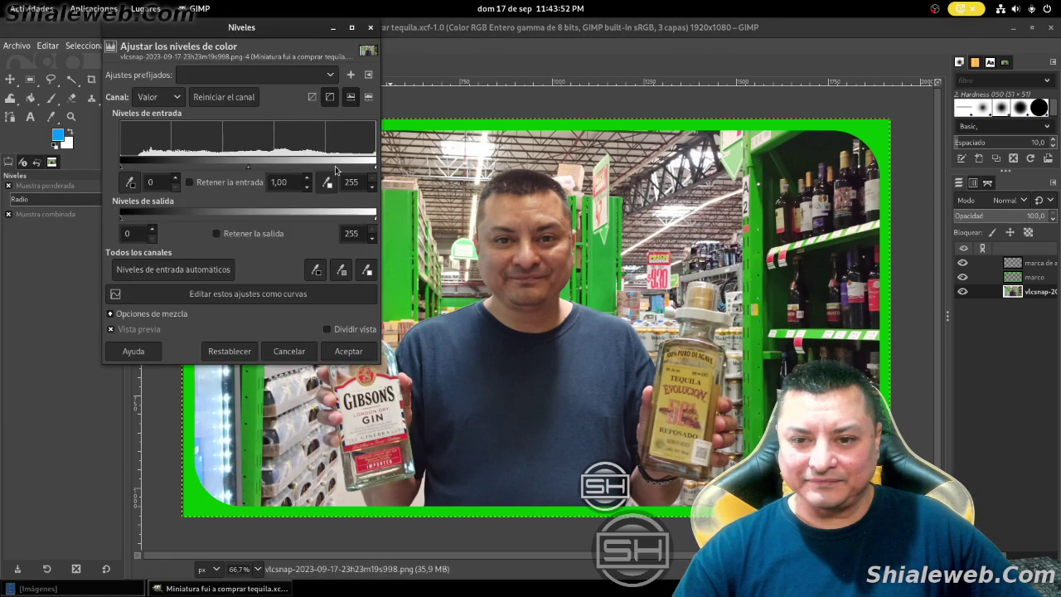
drag(335, 170, 320, 169)
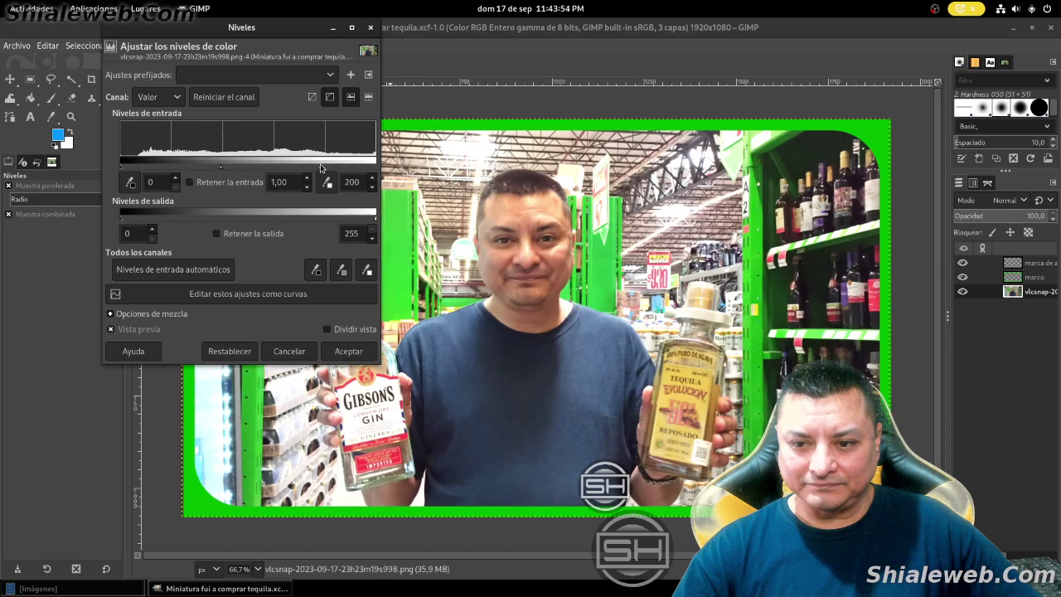
click(348, 350)
- Raise the photo's curve midpoint from 127 to 159, then save the file
click(210, 46)
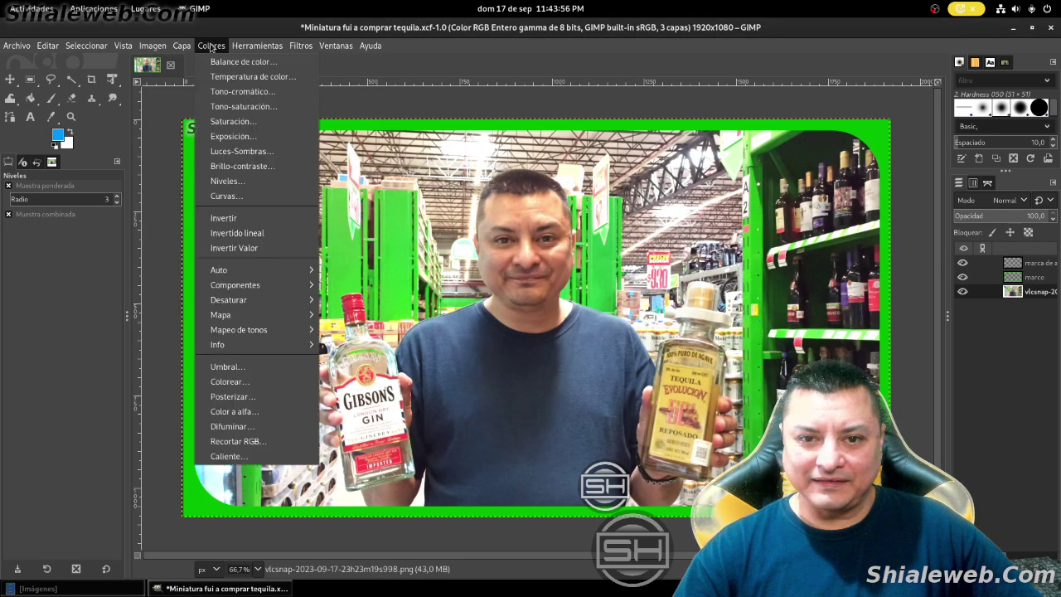
click(226, 196)
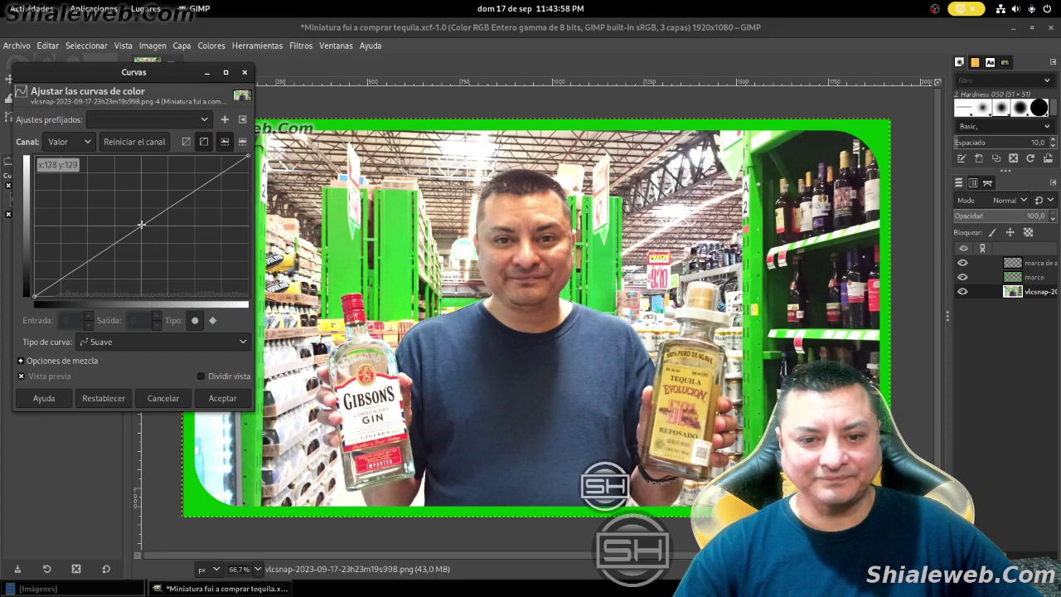
drag(142, 224, 141, 208)
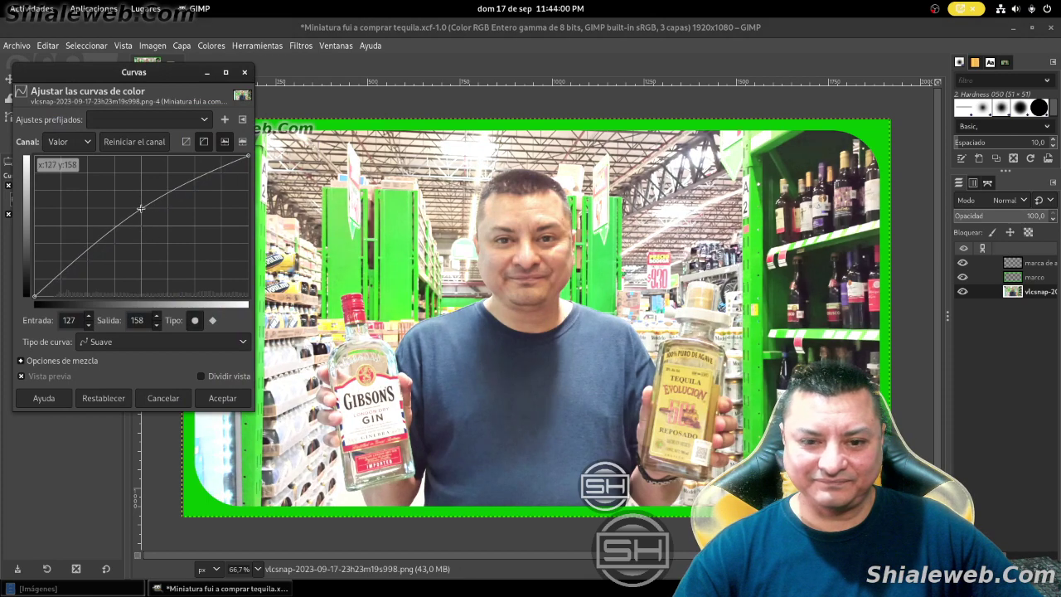
click(222, 398)
key(ctrl+s)
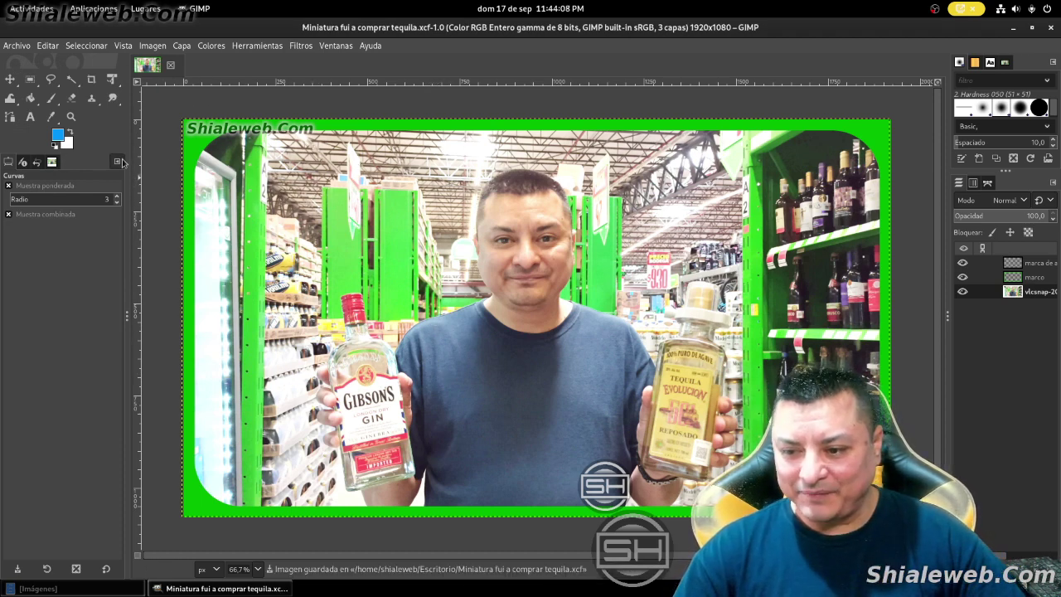
- Zoom to 50% and draw a headline text box across the image top
key(minus)
key(minus)
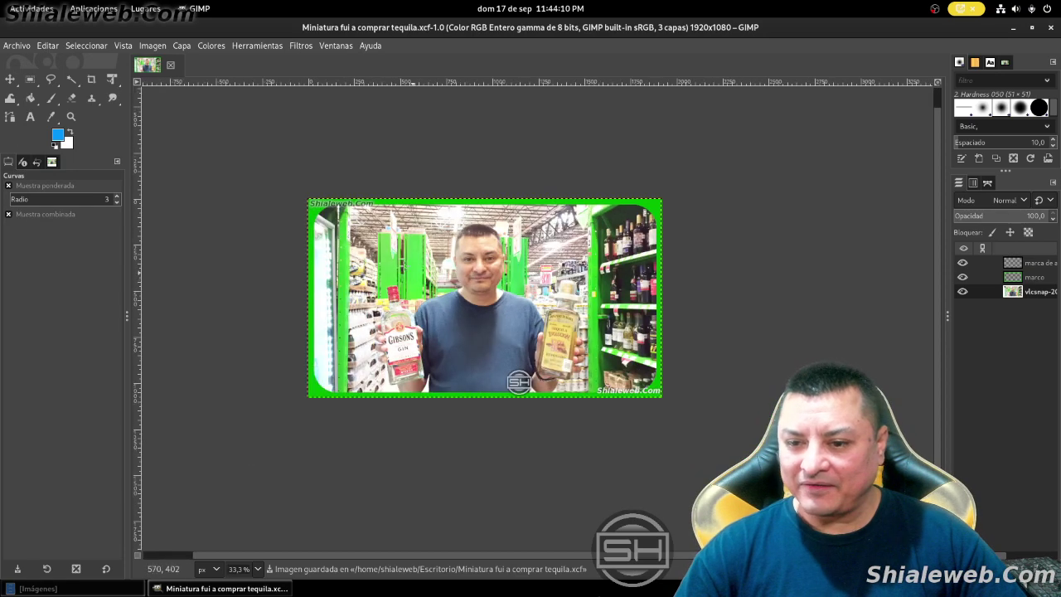
key(plus)
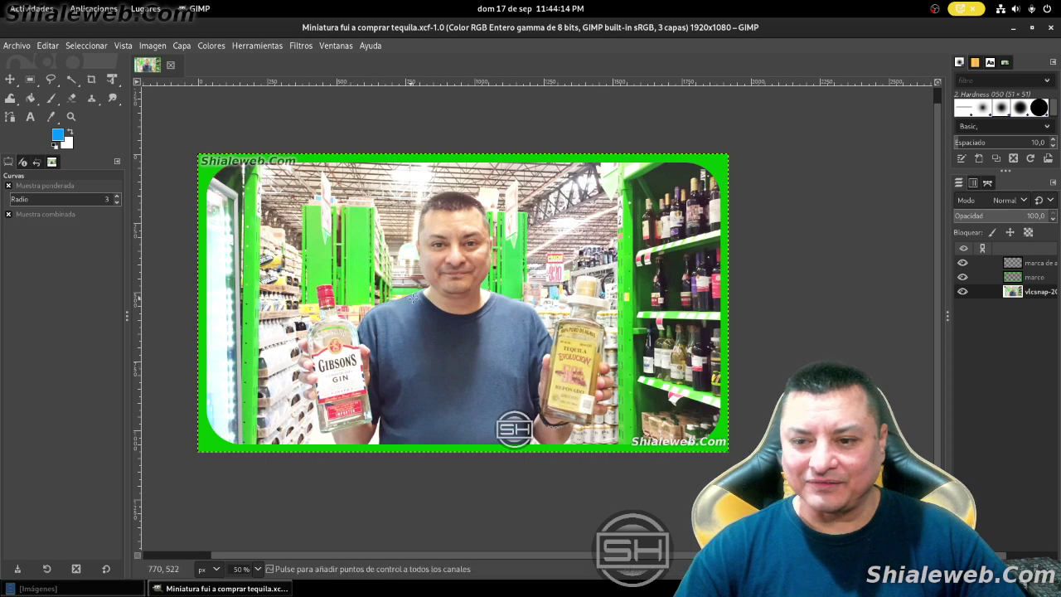
click(30, 117)
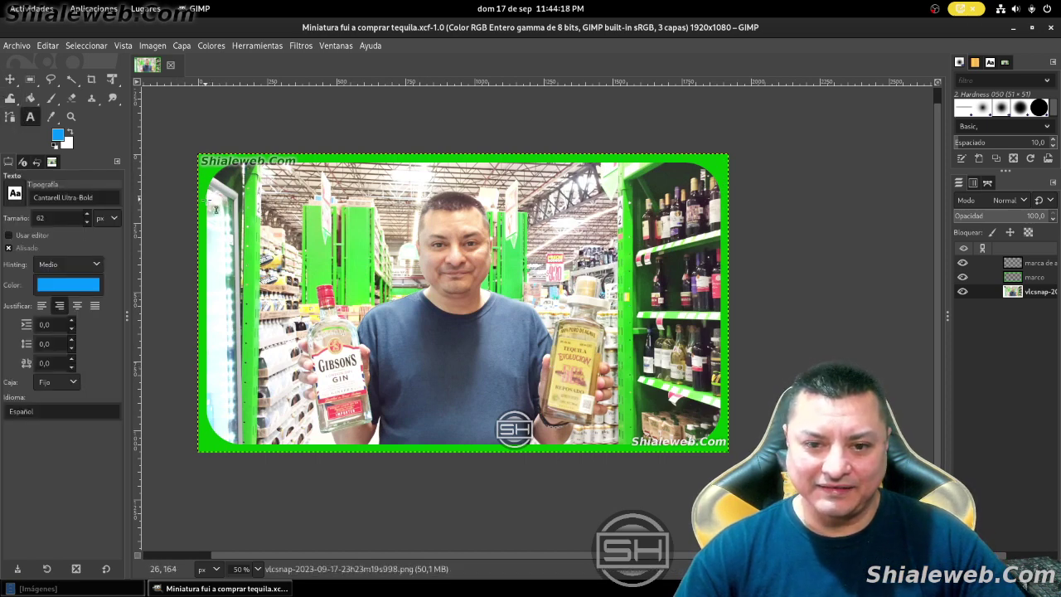
drag(206, 200, 719, 171)
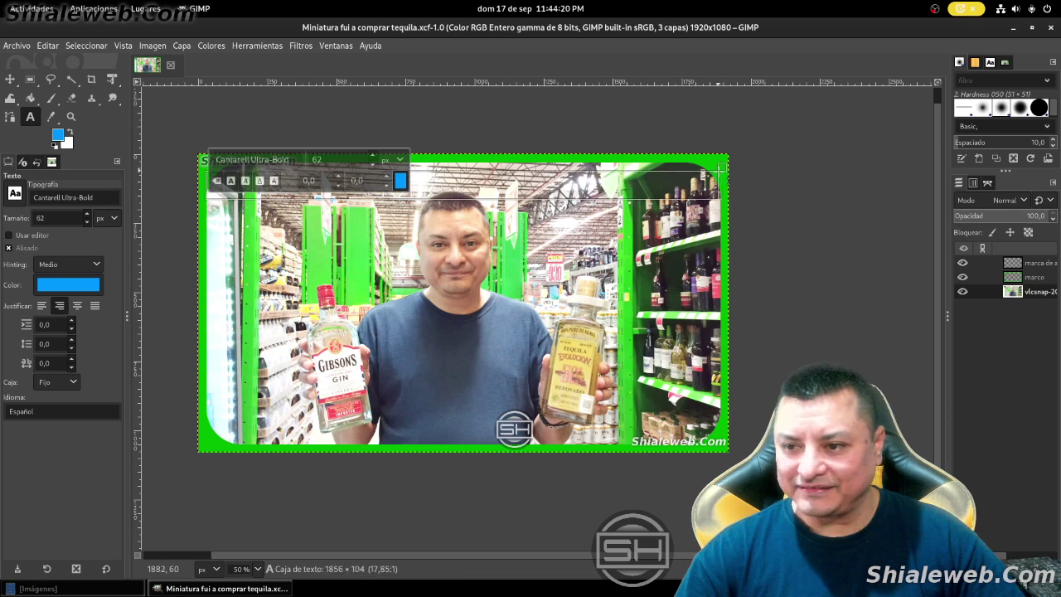
drag(721, 166, 694, 150)
- Enter the headline 'ESTO ES LO QUE COMPRE EN BODEGA AURRERA' and centre it
key(ctrl+v)
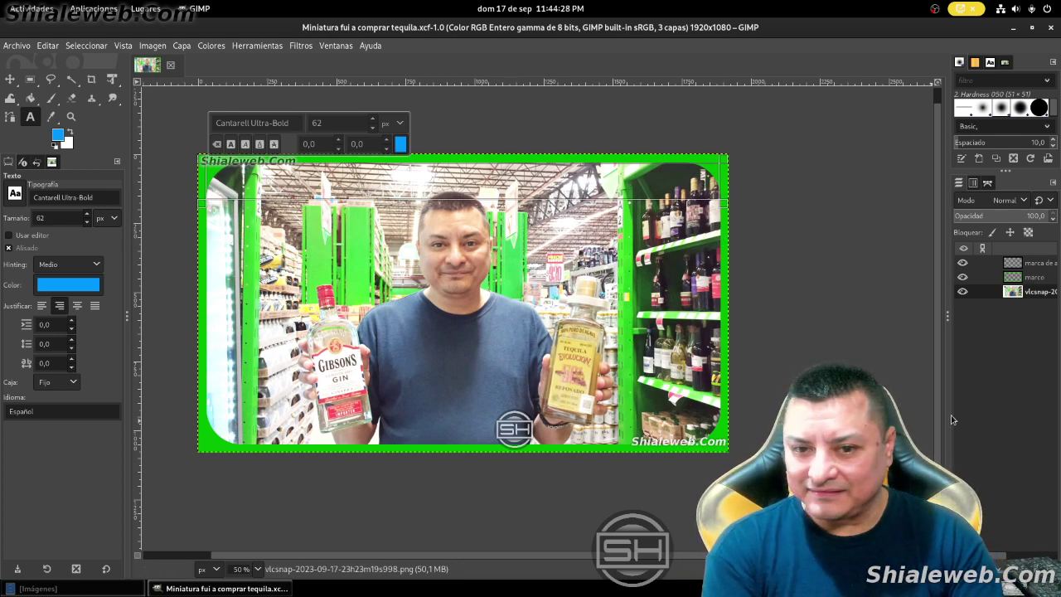
text(E)
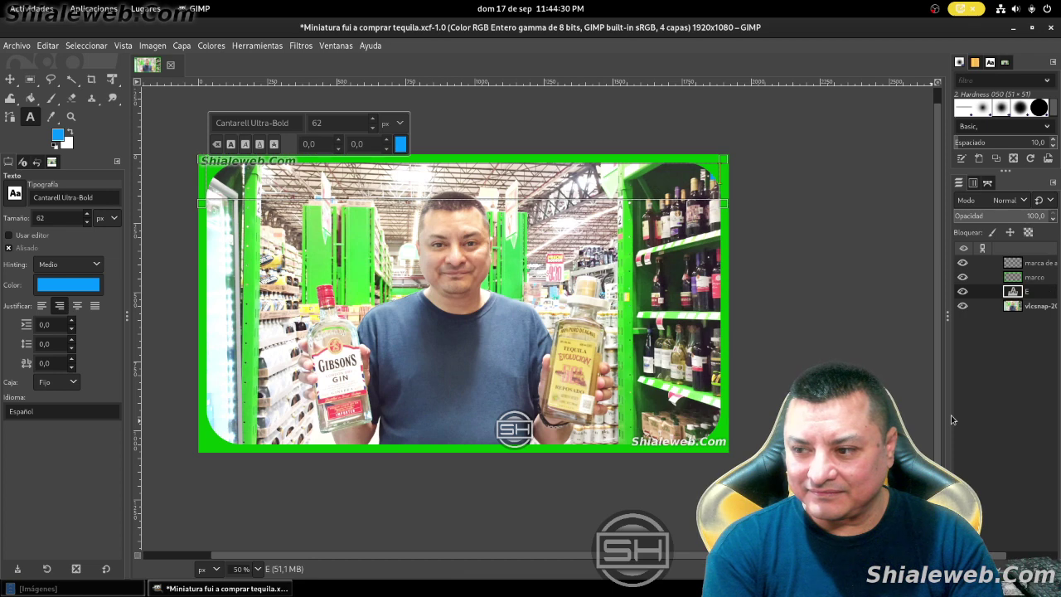
text(STO)
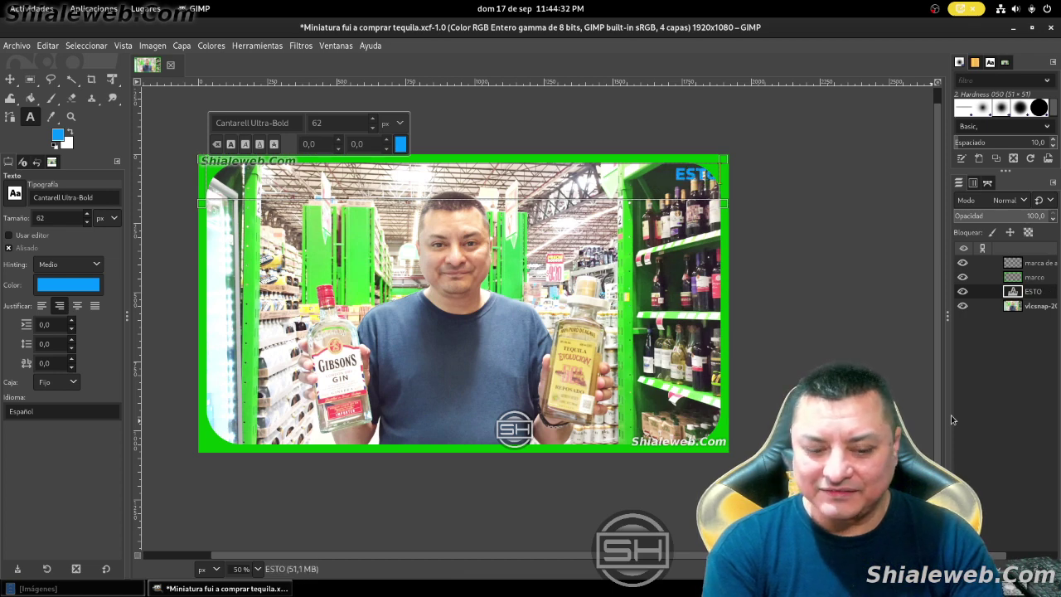
text( ES LO QUE COM)
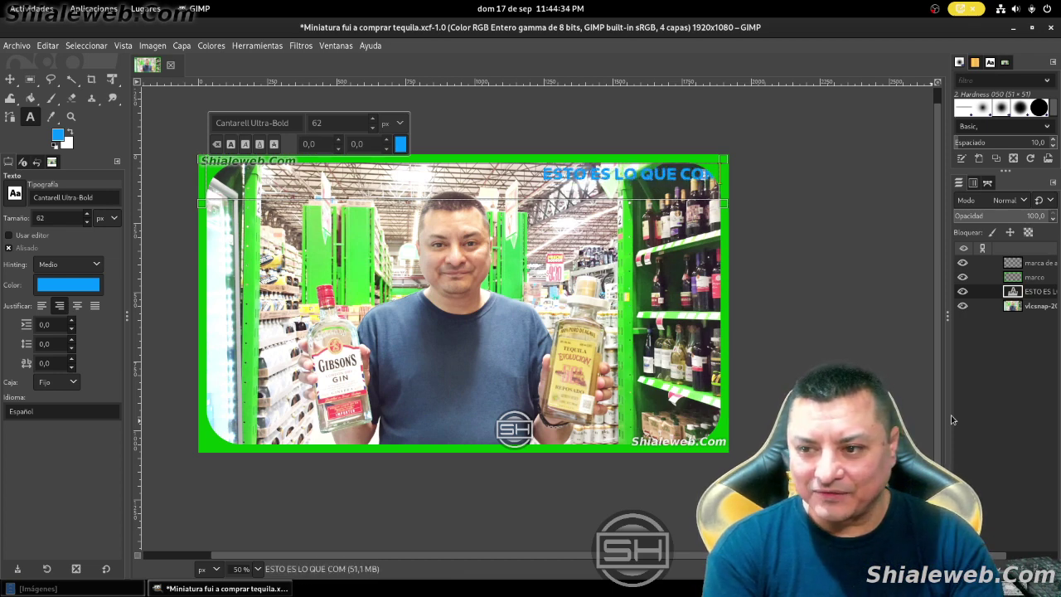
text(PRE EN)
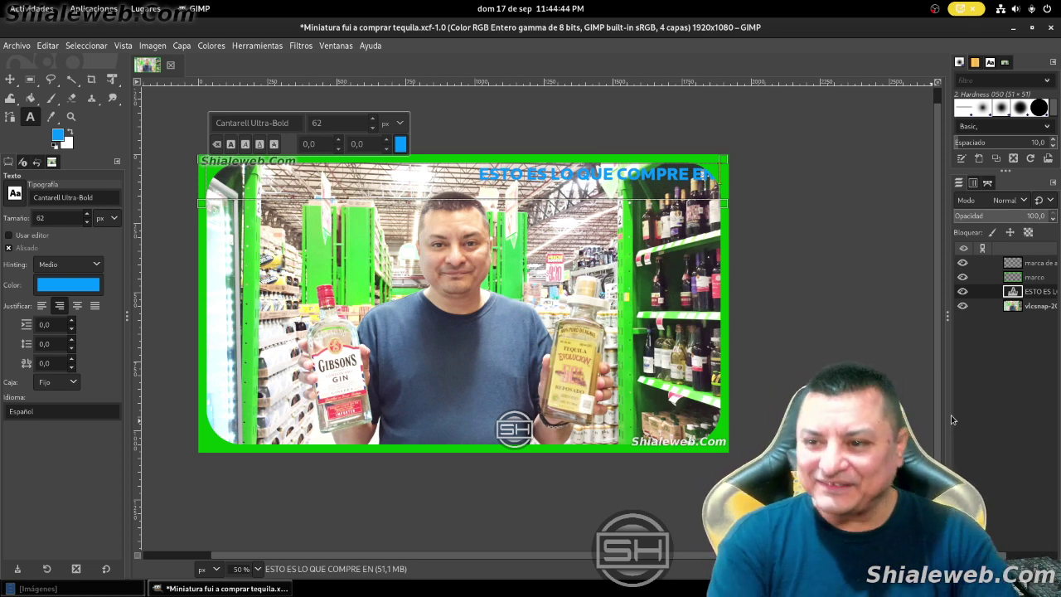
text( BO)
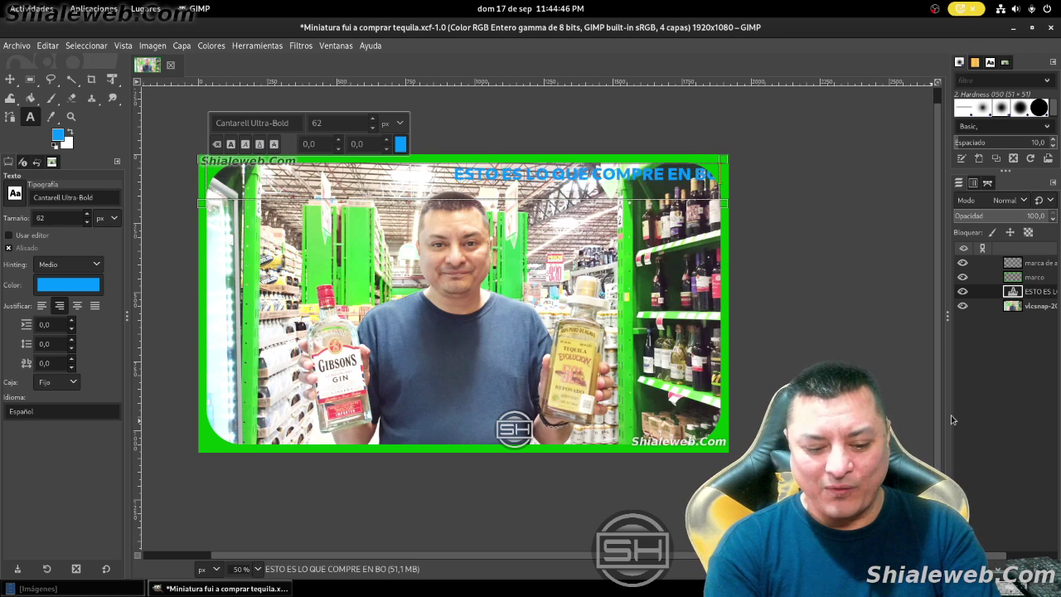
text(DEGA AUR)
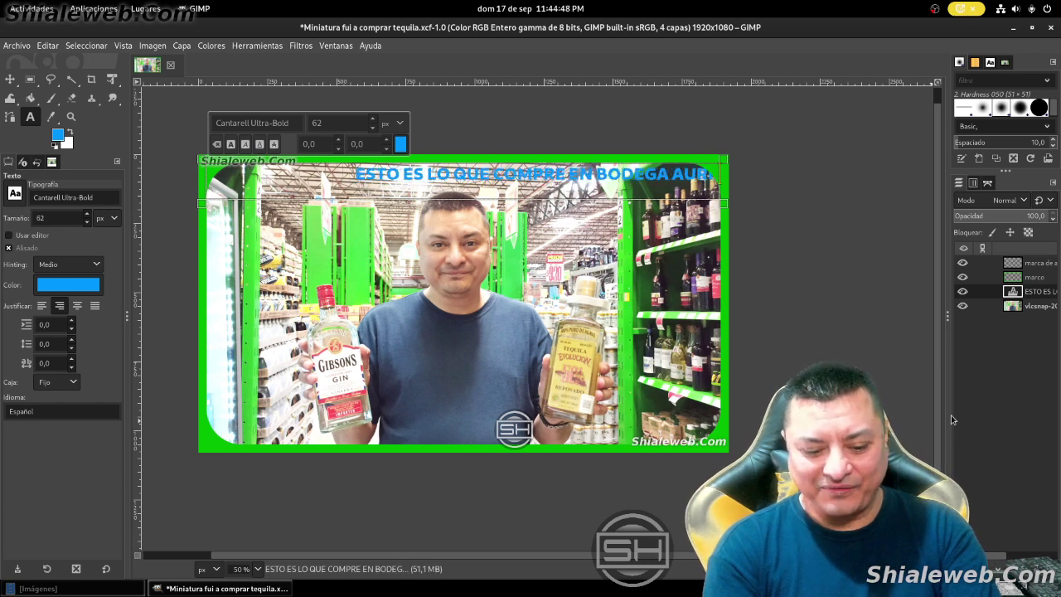
text(RER)
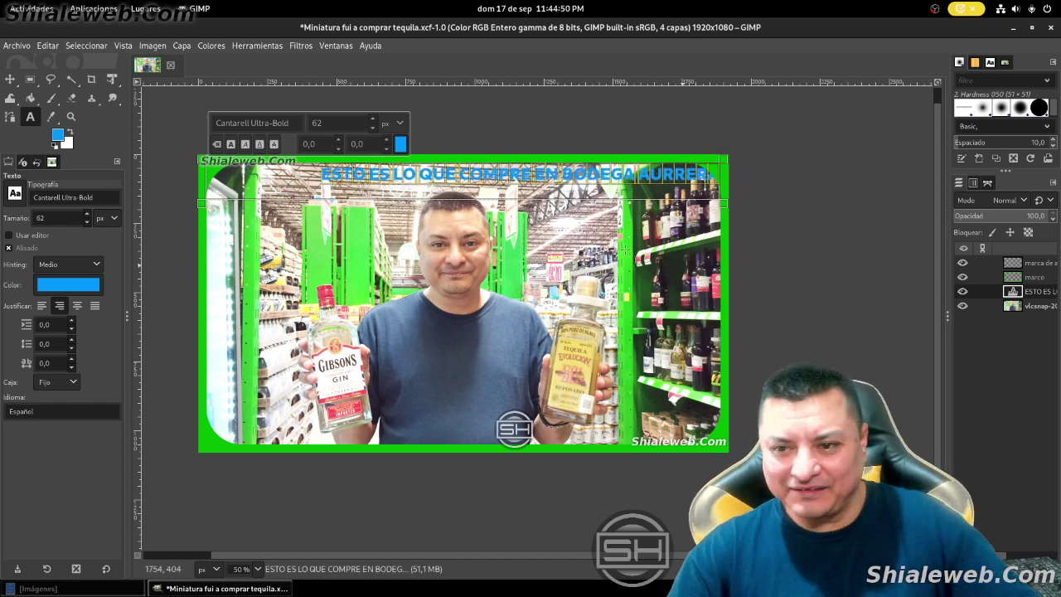
scroll(374, 123, up, 12)
scroll(374, 124, up, 17)
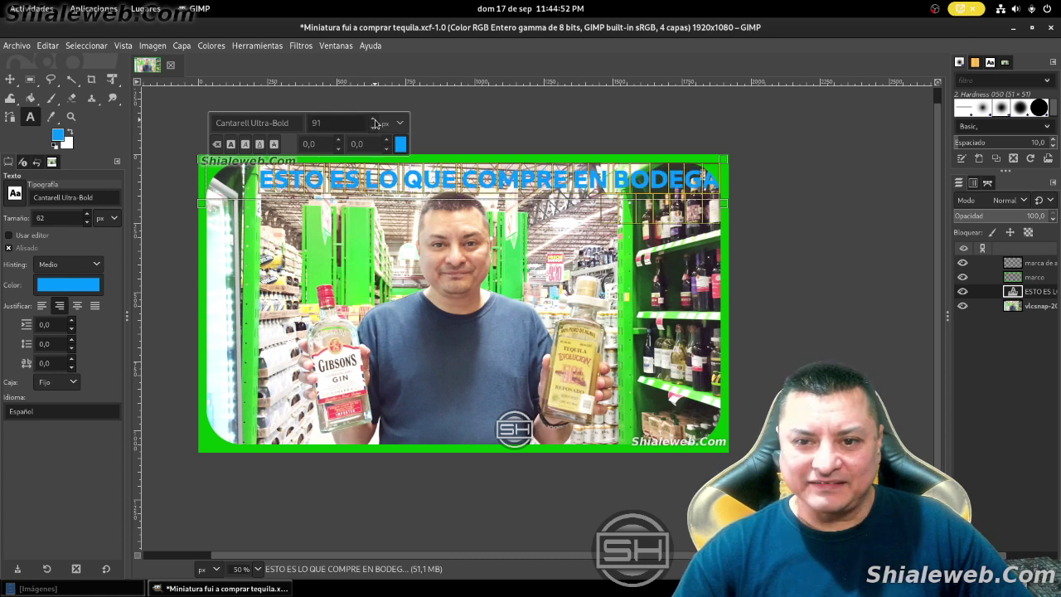
scroll(374, 124, down, 7)
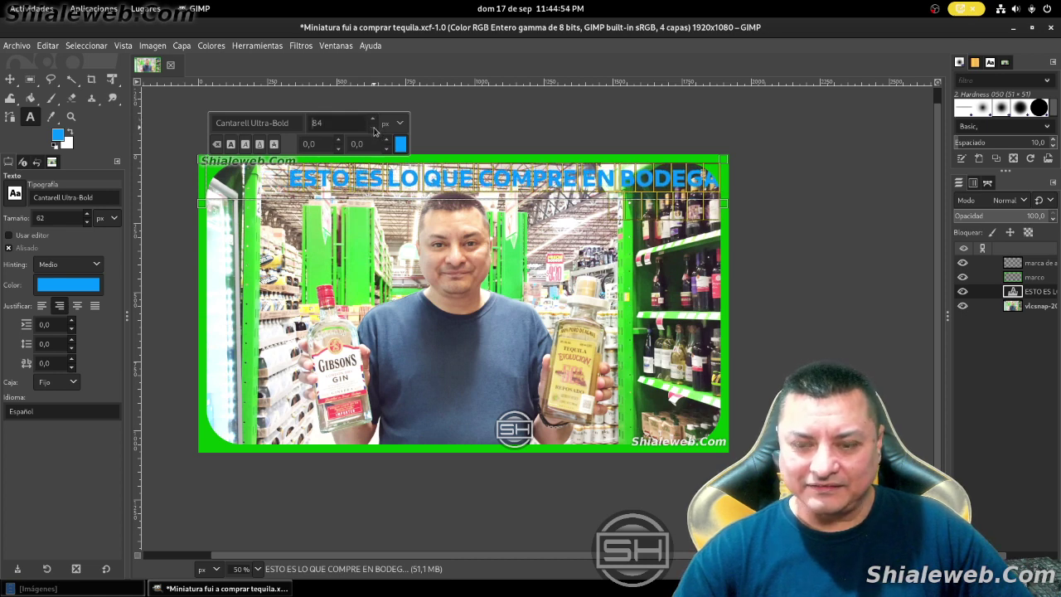
click(79, 307)
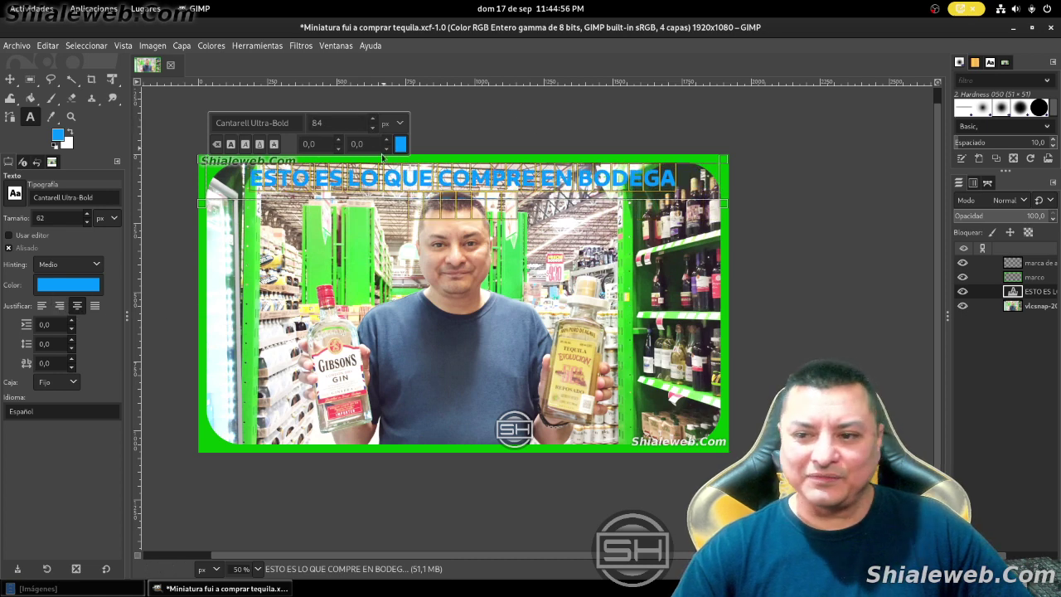
scroll(373, 135, down, 8)
text(AURRERA)
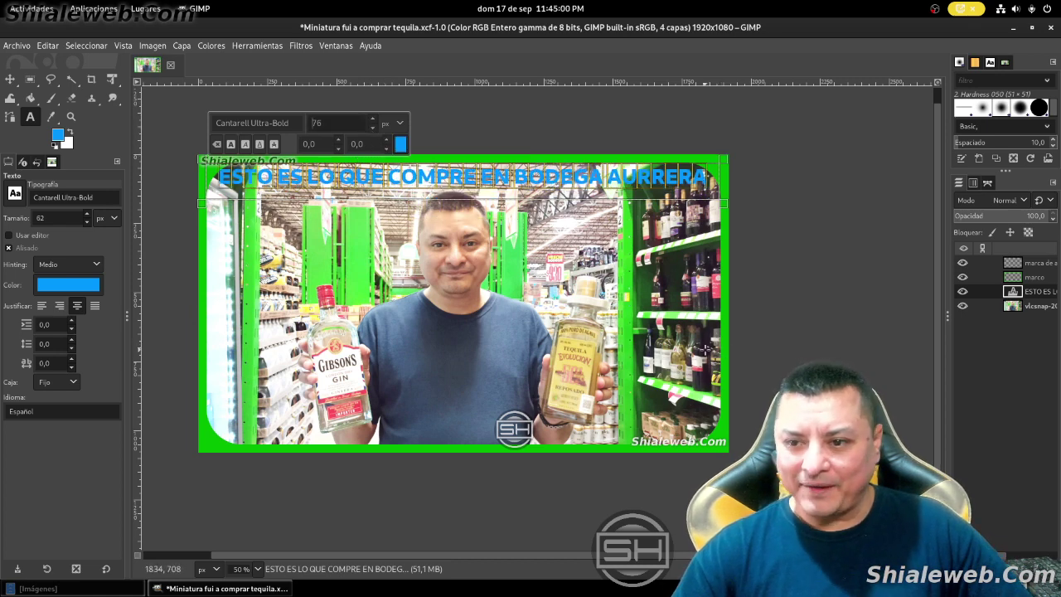
- Set the headline text colour to red and confirm it; GIMP then closes unexpectedly
click(402, 145)
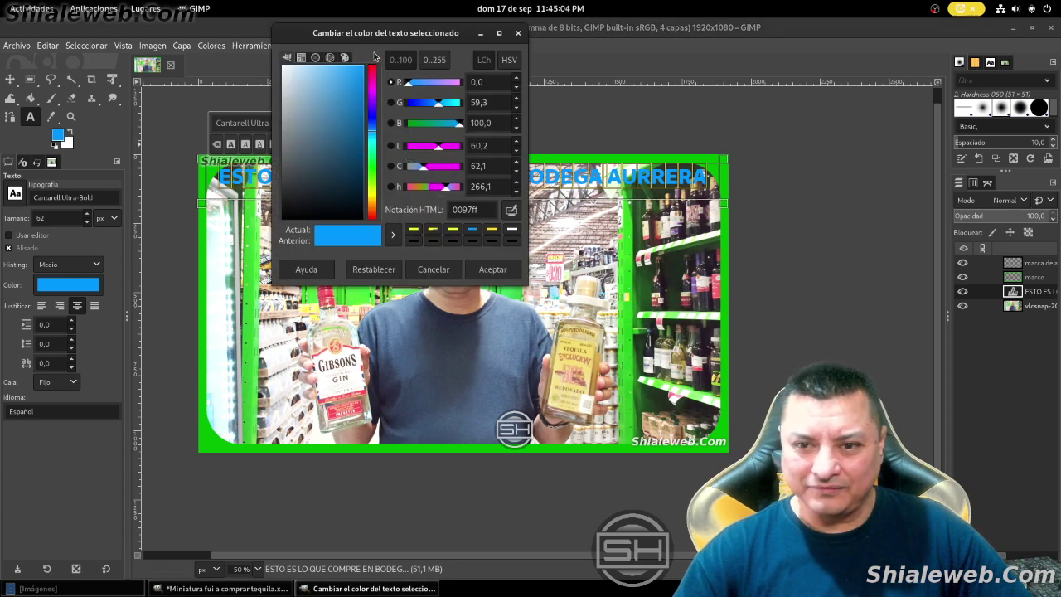
click(375, 66)
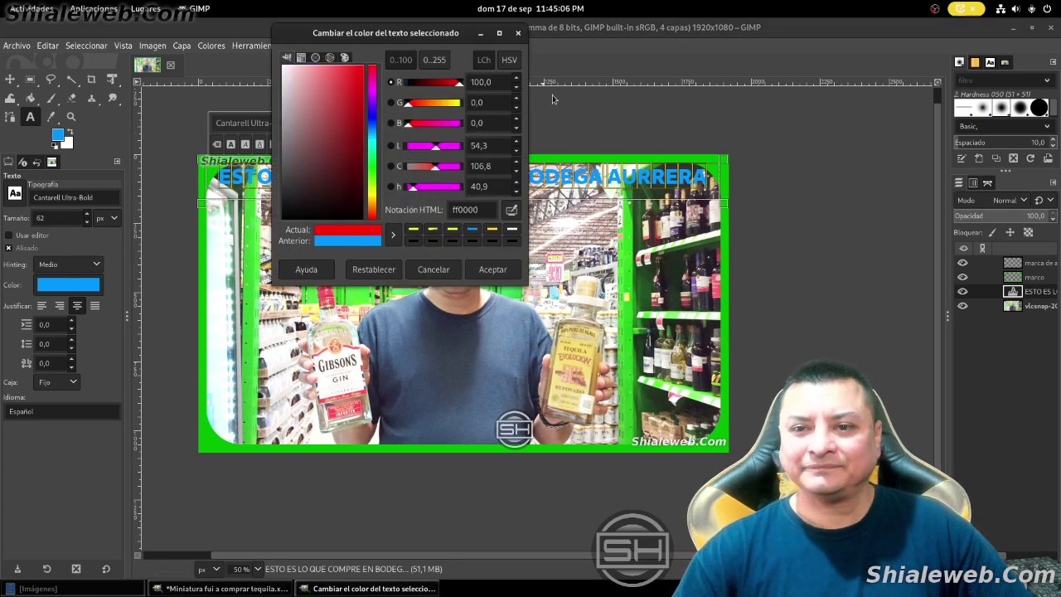
click(501, 269)
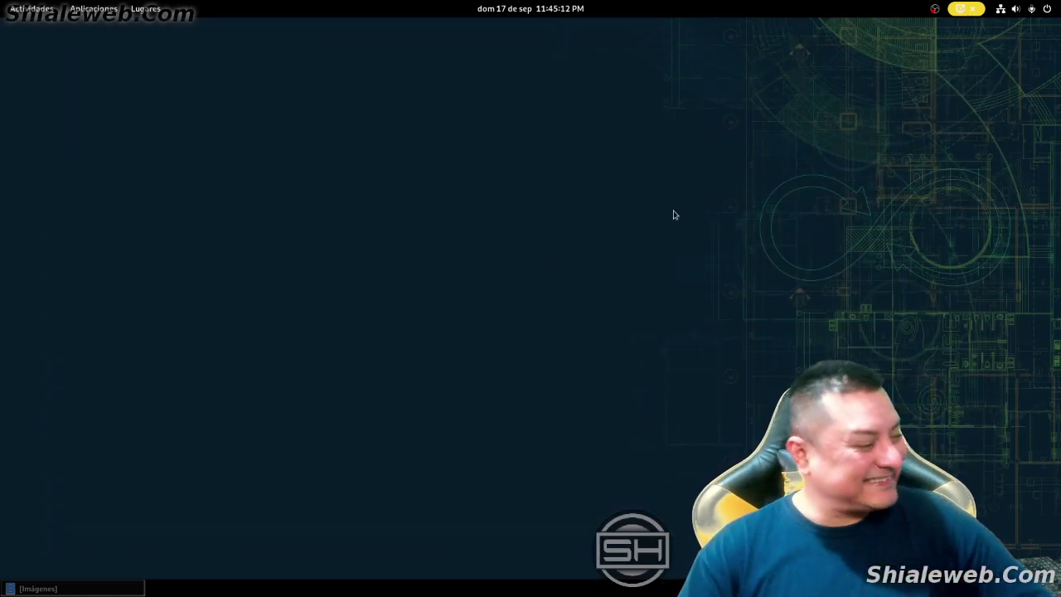
- Relaunch GIMP from the Activities overview dock
click(32, 8)
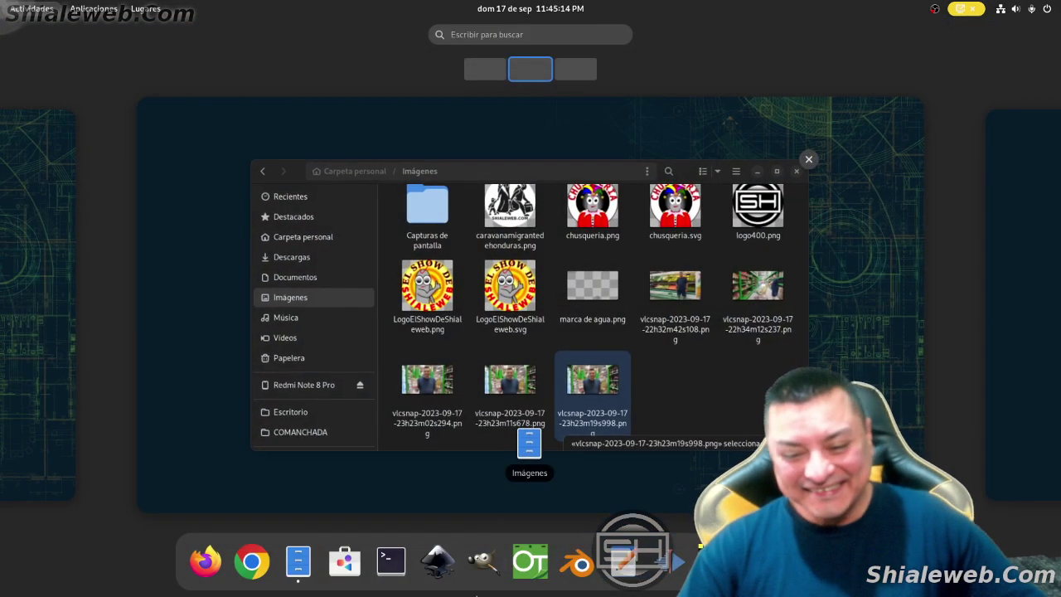
click(479, 568)
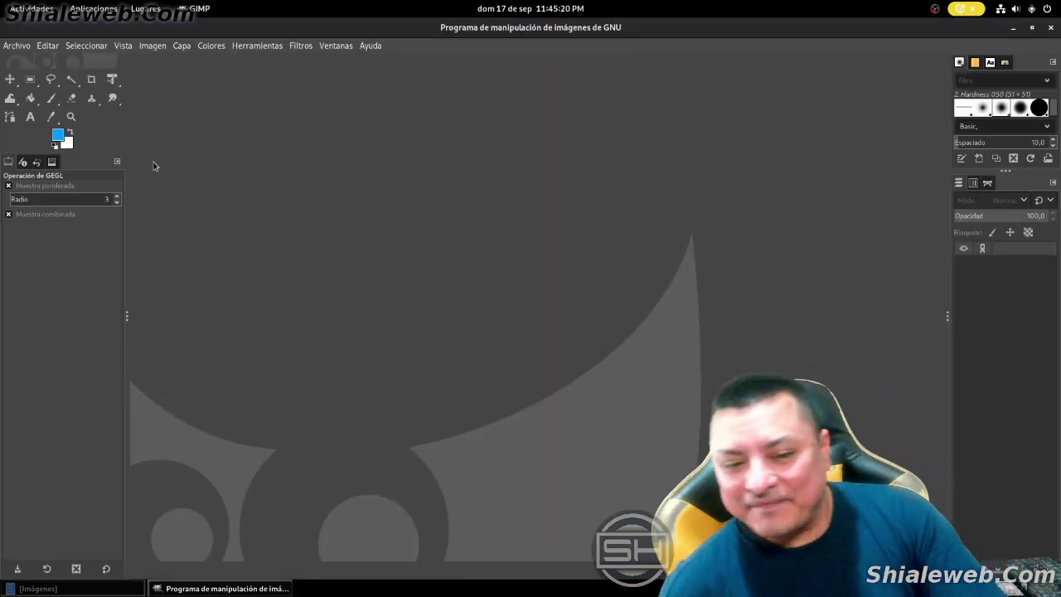
- Reopen Miniatura fui a comprar tequila.xcf, type the headline ESTO ES LO QUE COMPRE EN BODEGA AURRERA across the top, and save
click(17, 46)
mouse_move(41, 136)
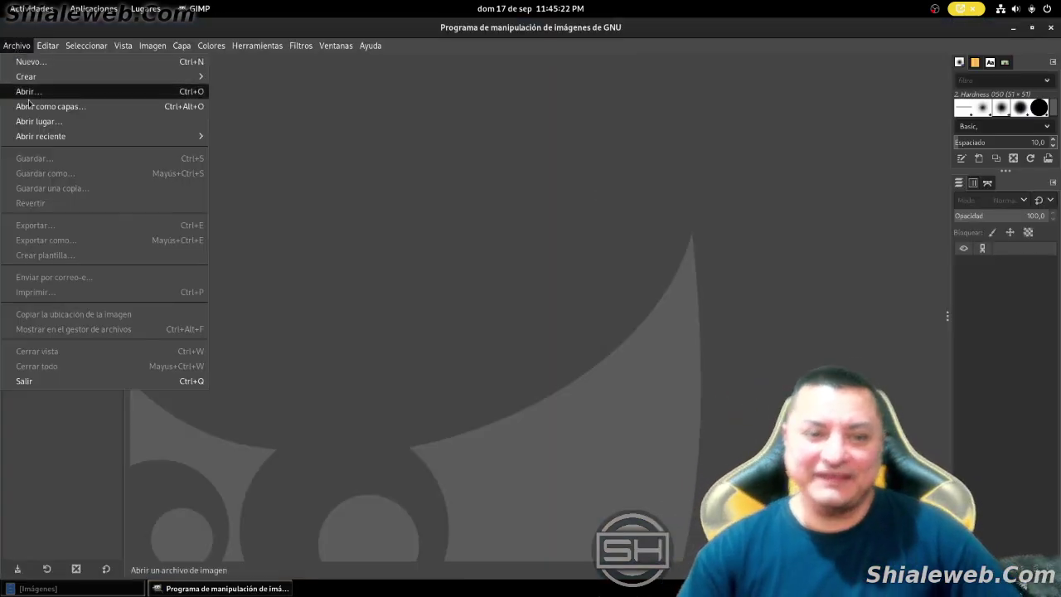
click(264, 138)
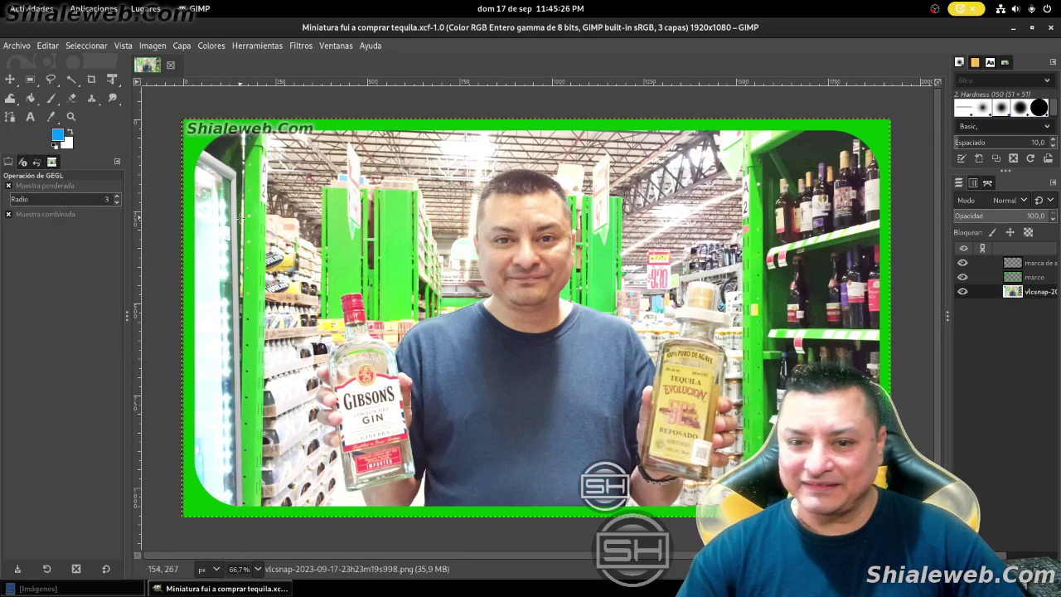
click(30, 119)
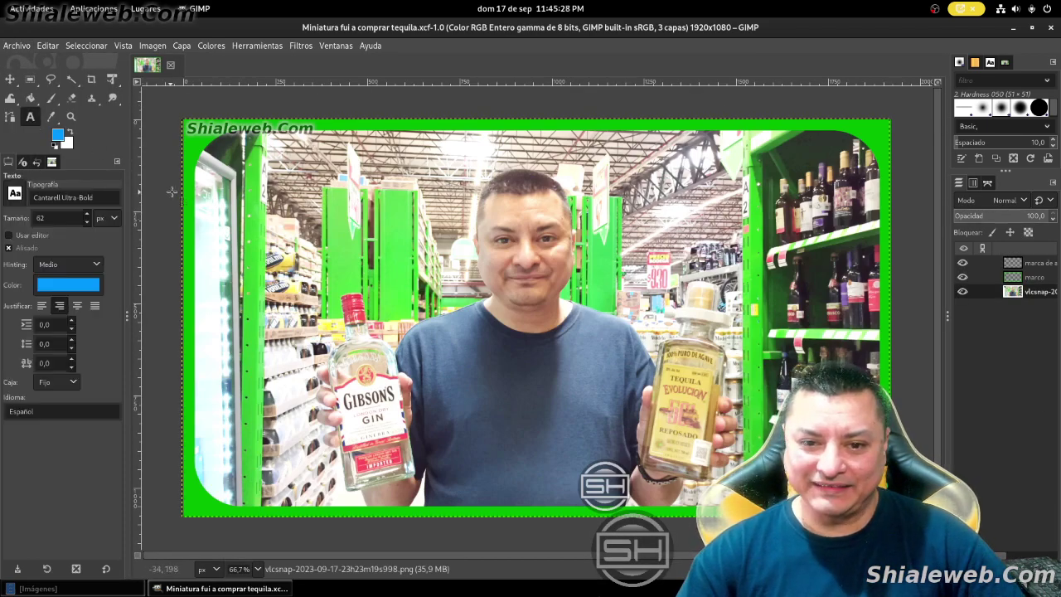
drag(193, 184, 884, 126)
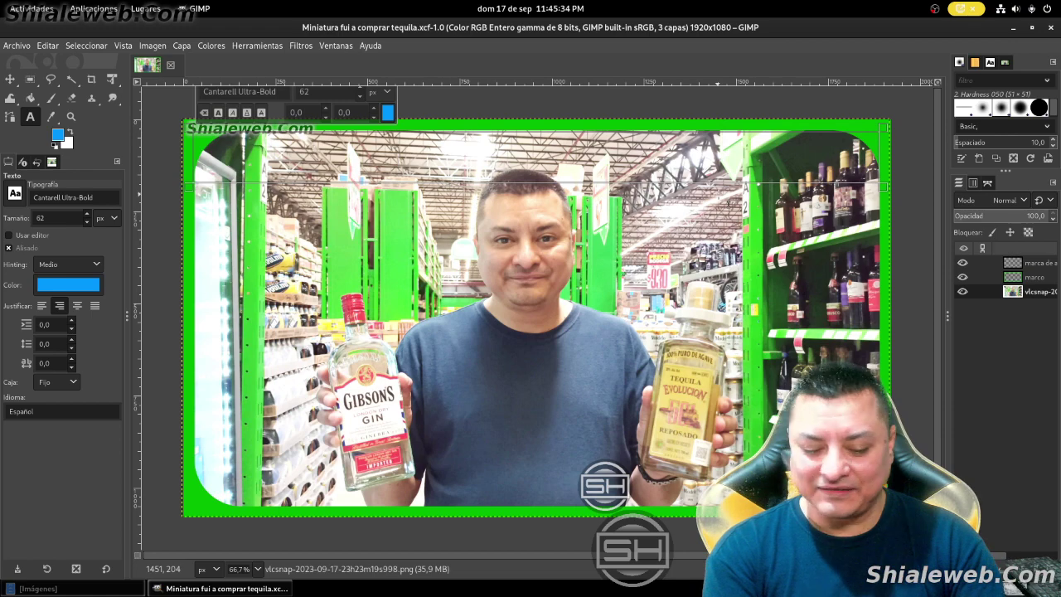
text(ESTO ES LO QUE COMPRE EN BODEG)
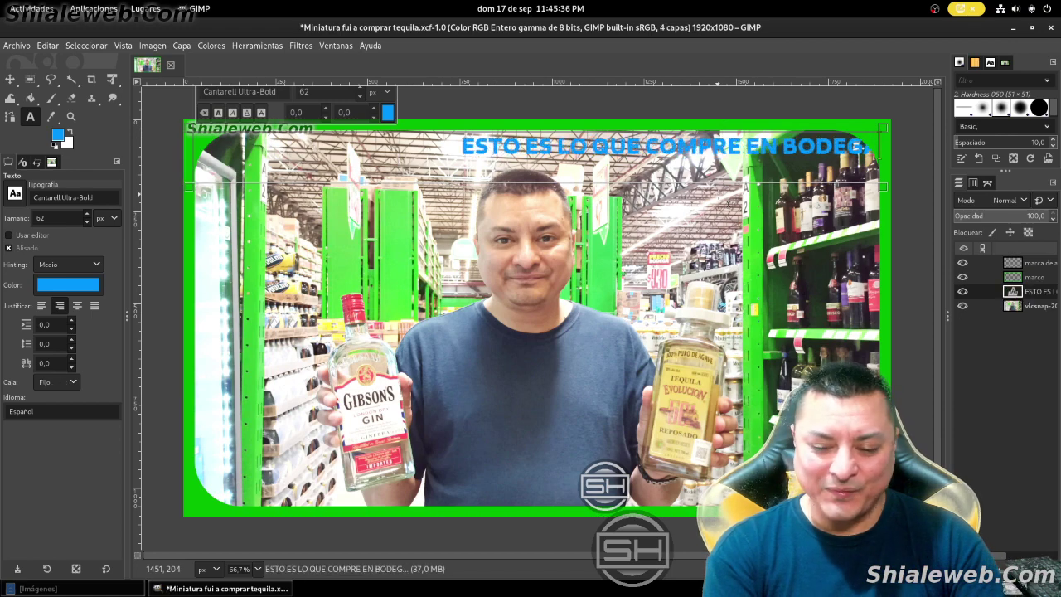
text(A AURRER)
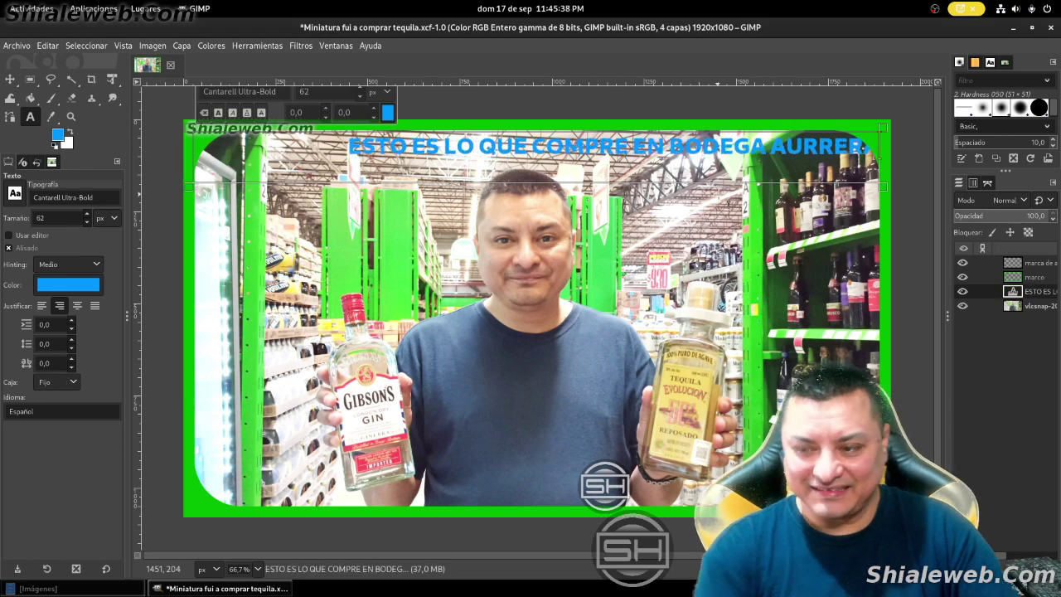
key(ctrl+s)
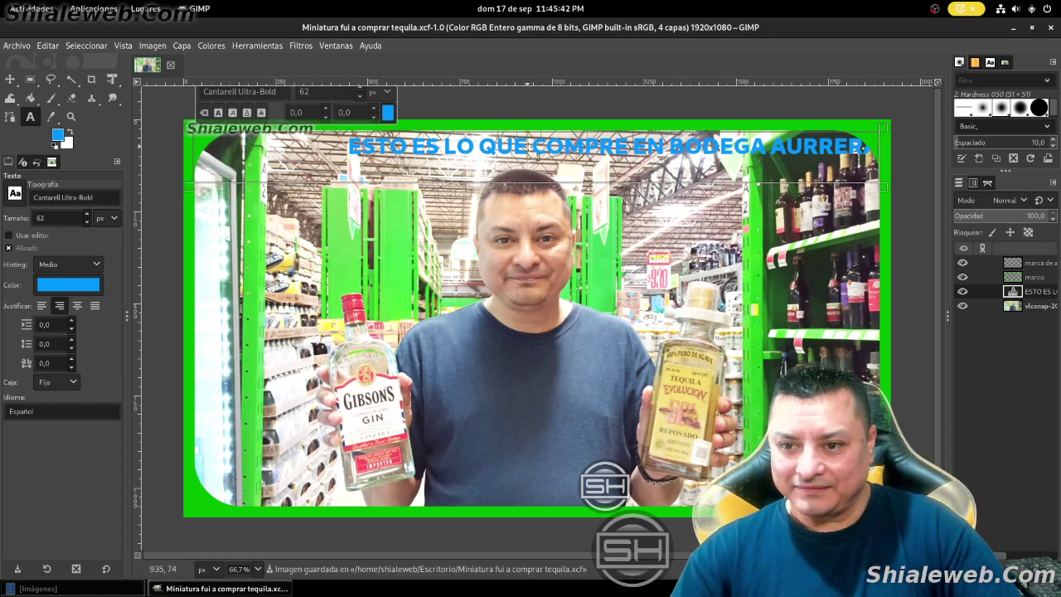
- Centre-justify the headline and raise its font size to 75
click(74, 307)
scroll(361, 98, up, 1)
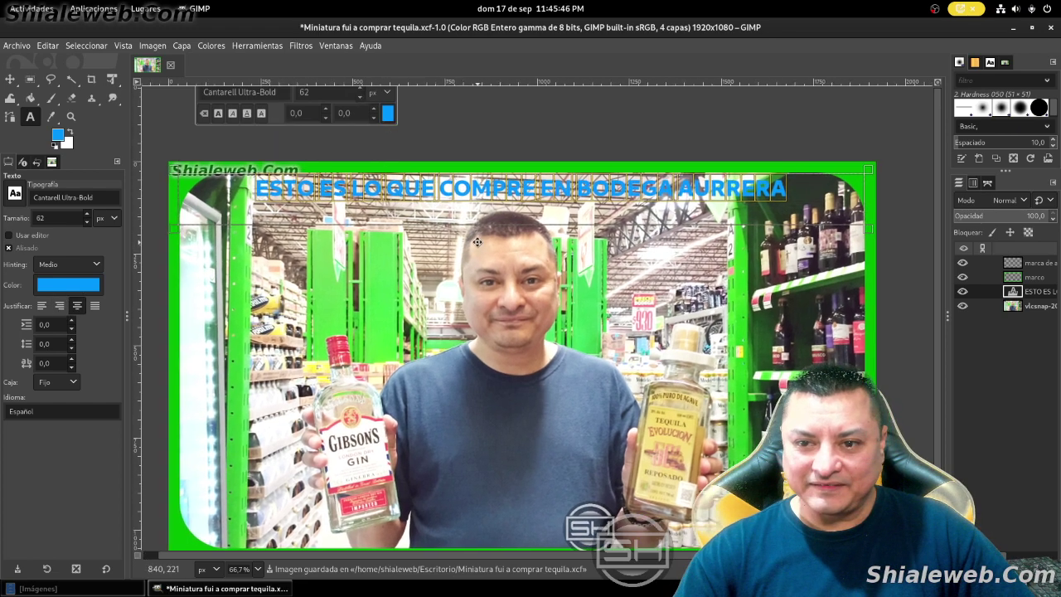
scroll(347, 133, up, 2)
scroll(346, 133, up, 2)
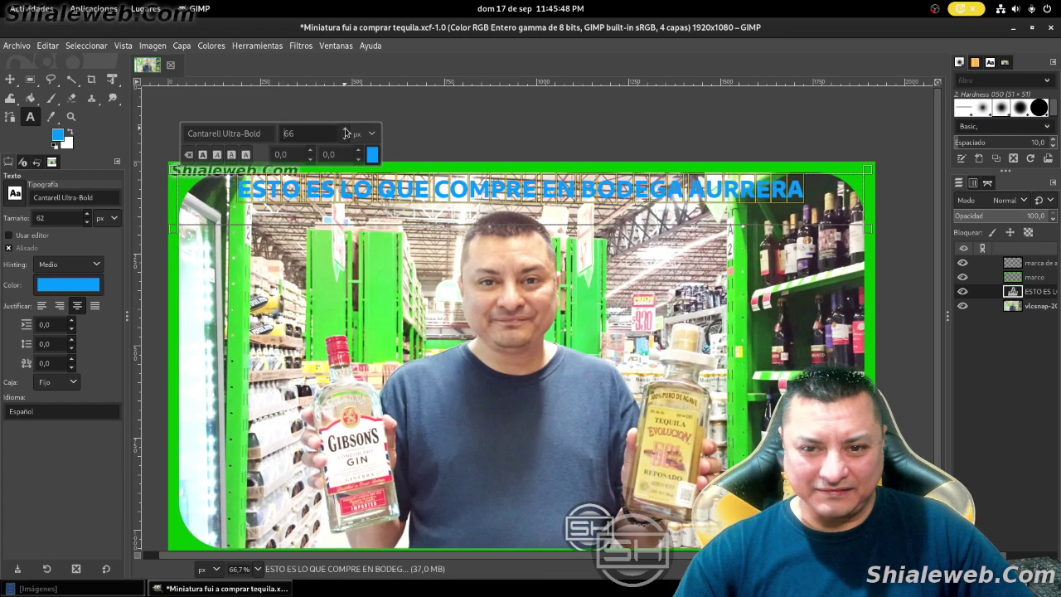
scroll(347, 133, up, 2)
scroll(347, 133, up, 2)
scroll(346, 133, up, 3)
scroll(346, 132, up, 2)
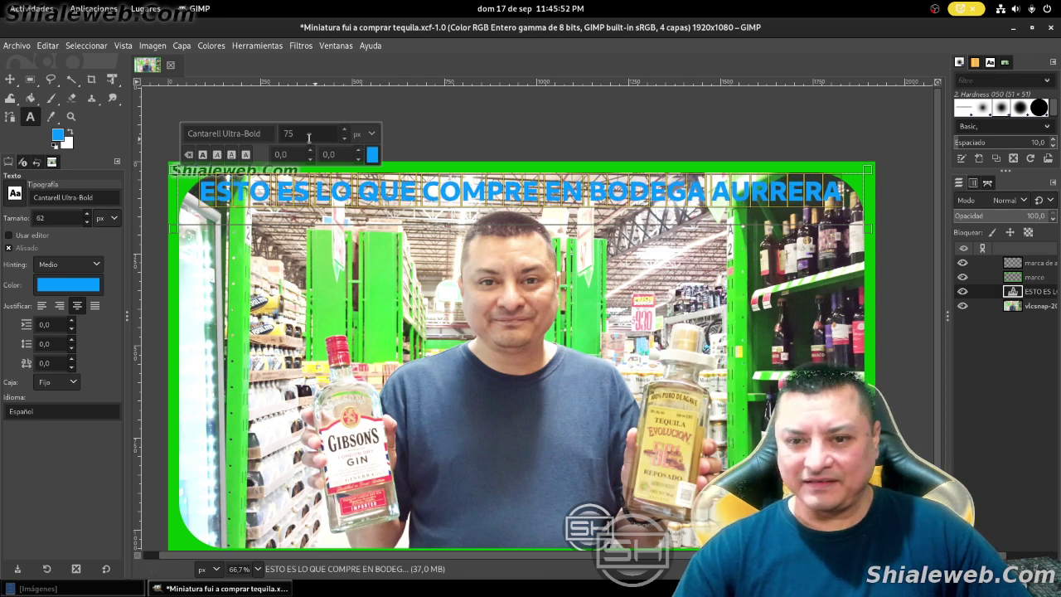
- Set the headline text colour to pure red ff0000
key(ctrl+s)
click(373, 155)
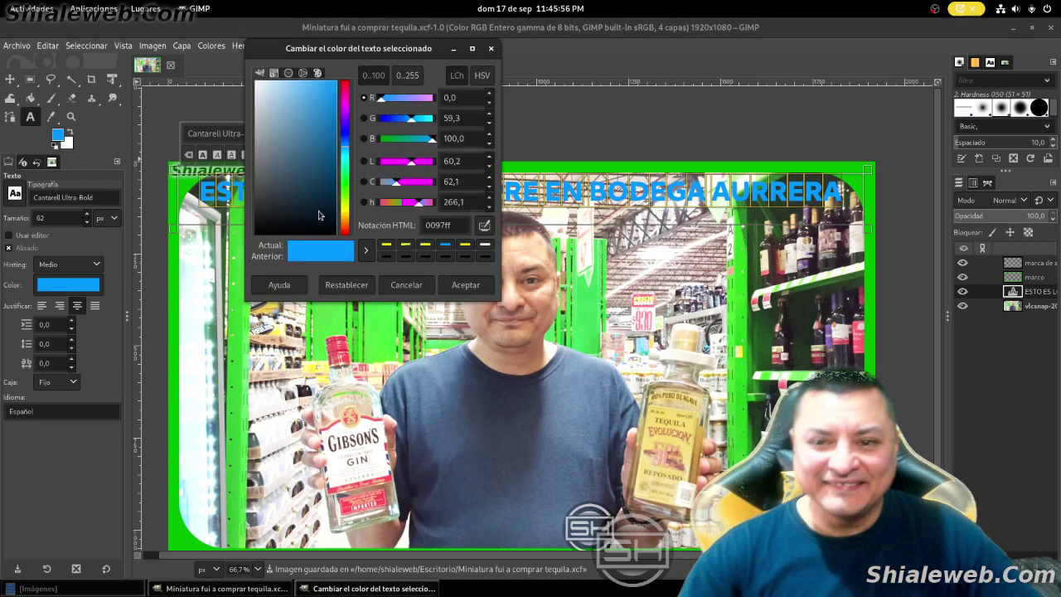
click(345, 83)
drag(327, 87, 340, 81)
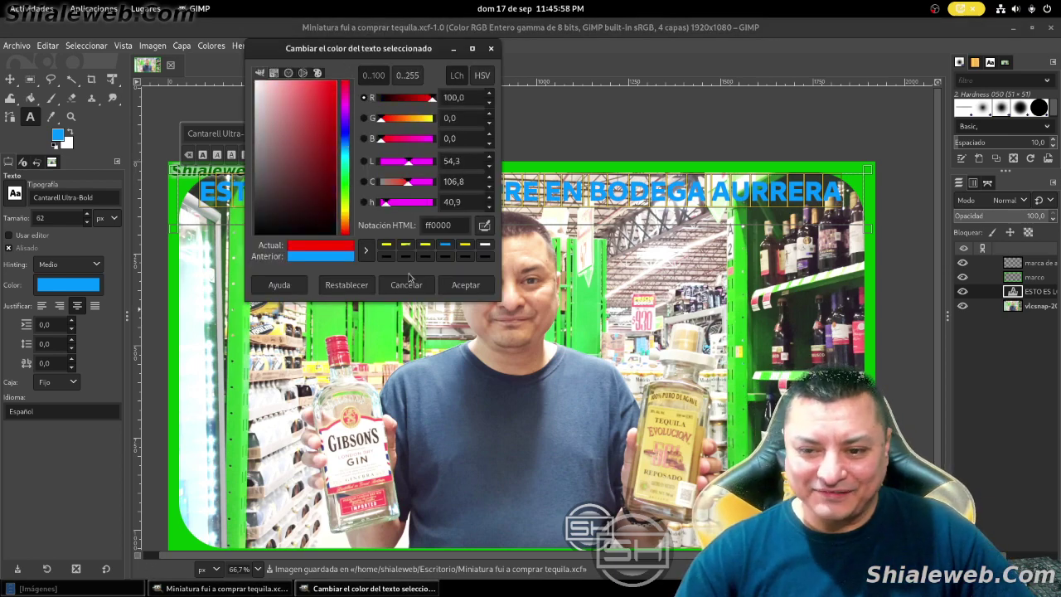
click(464, 284)
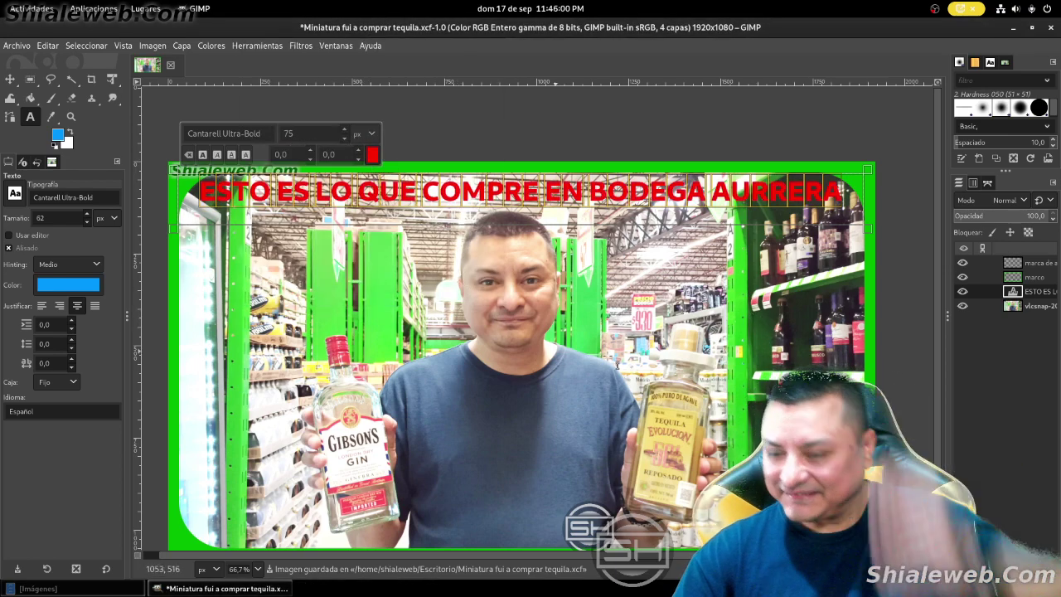
click(586, 228)
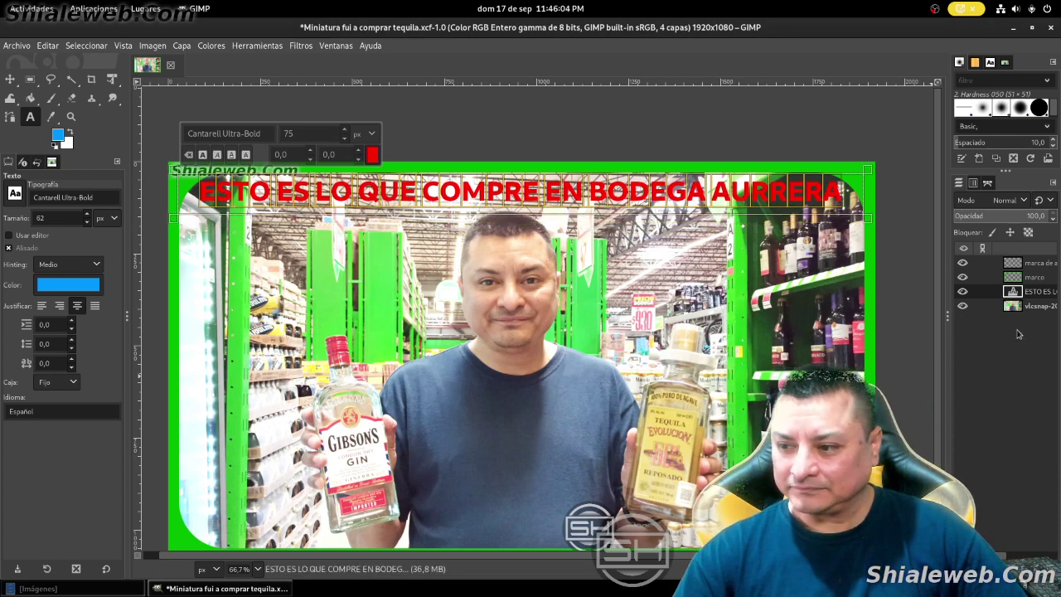
- Select the photo layer, save the project and set the zoom to 50%
click(1029, 306)
key(minus)
key(minus)
key(minus)
key(ctrl+s)
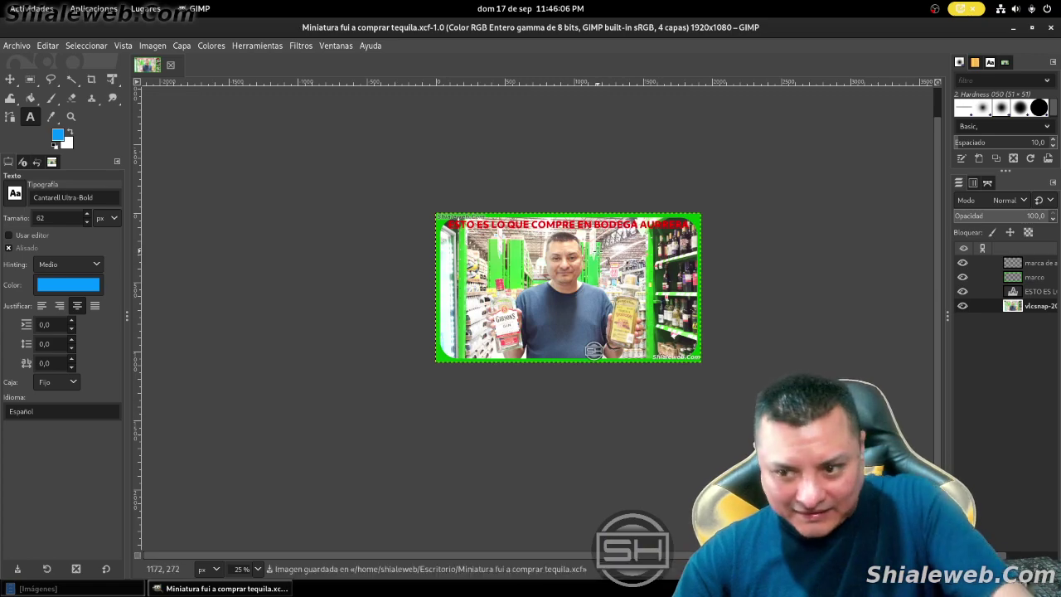
key(plus)
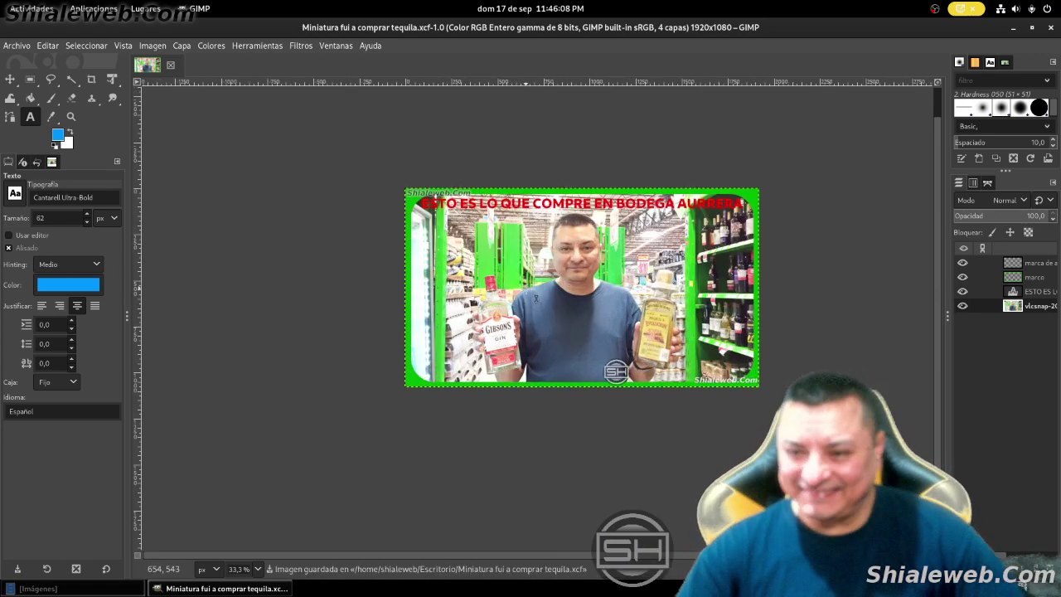
key(plus)
key(plus)
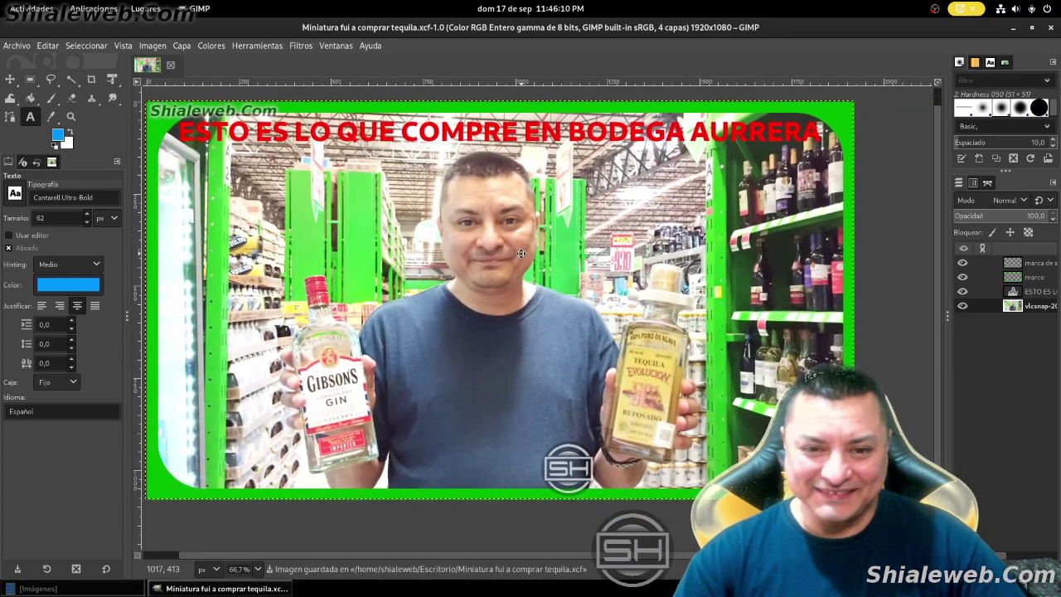
key(minus)
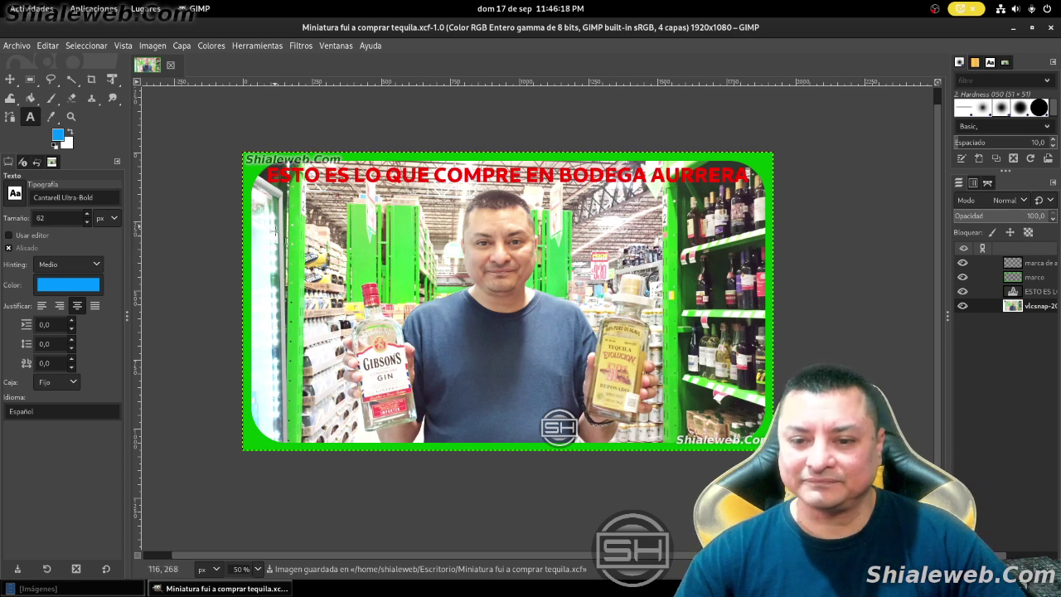
- Add a black GINEBRA GIBSON'S label over the gin bottle and save
drag(276, 229, 412, 282)
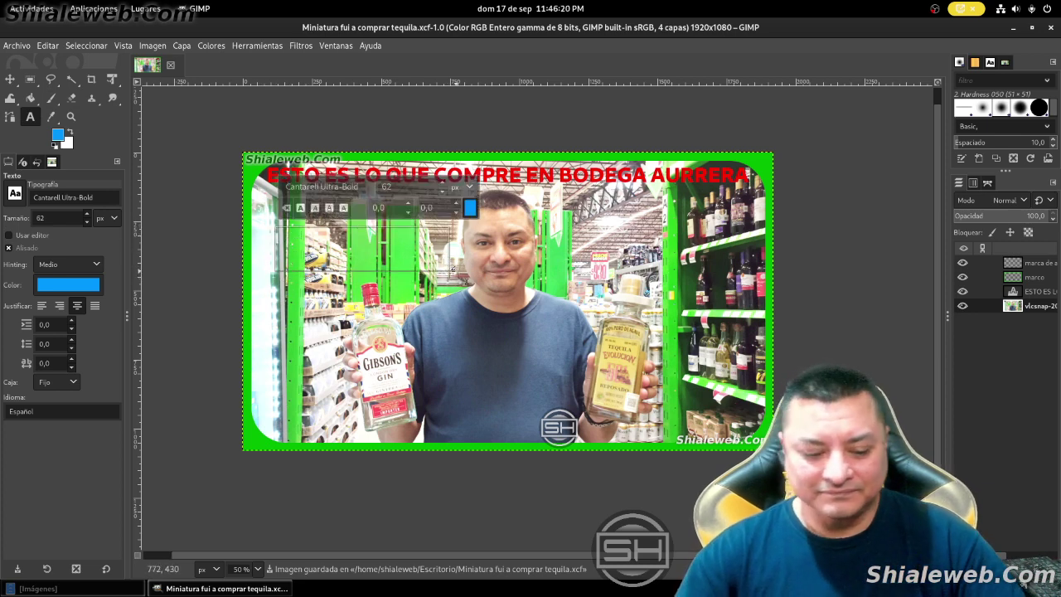
text(FNEBRA B)
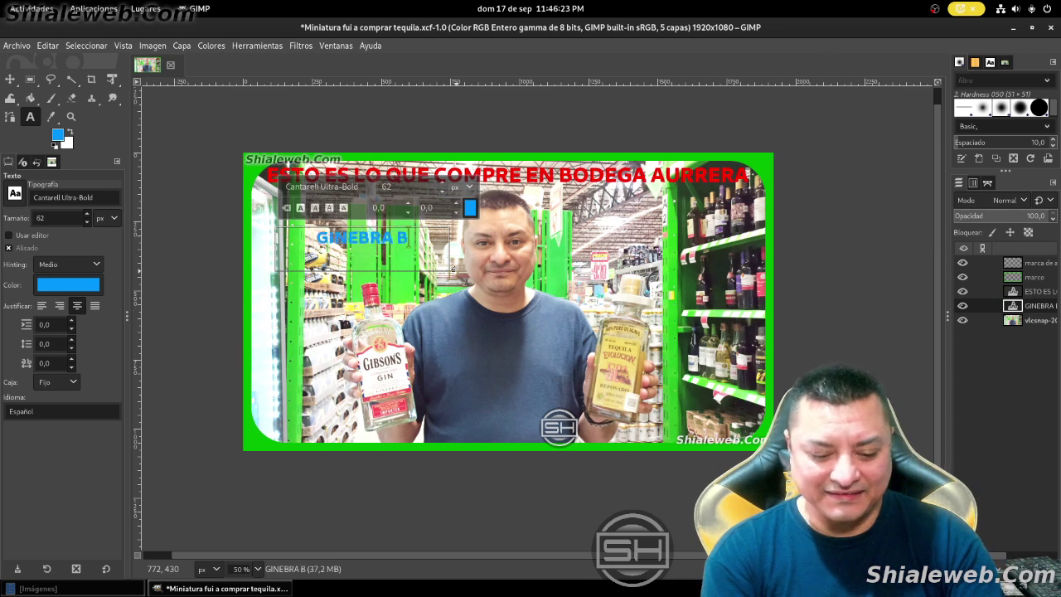
key(BackSpace)
text(GIB)
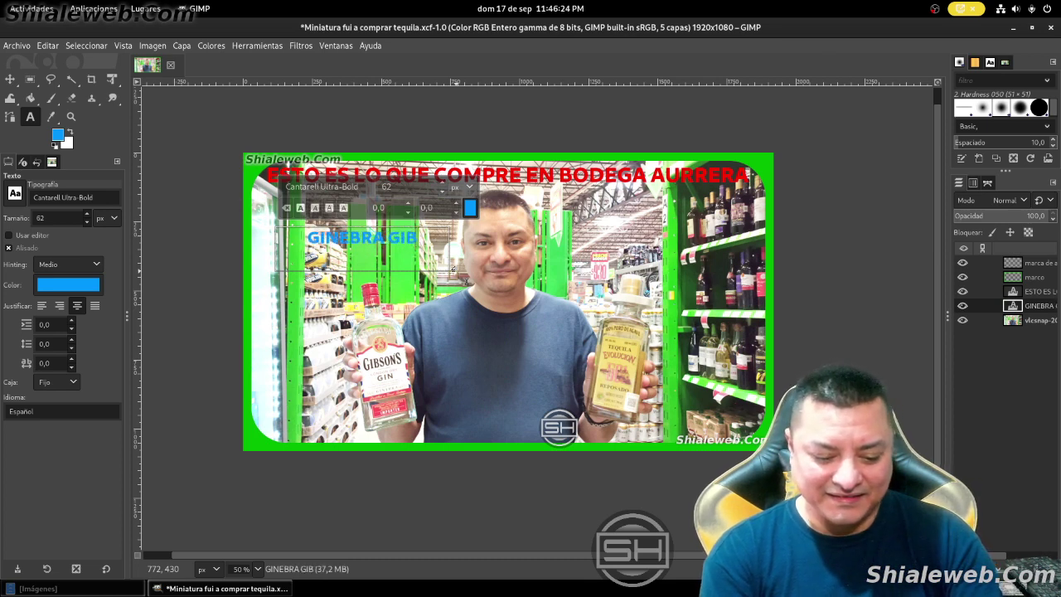
text(SON'S)
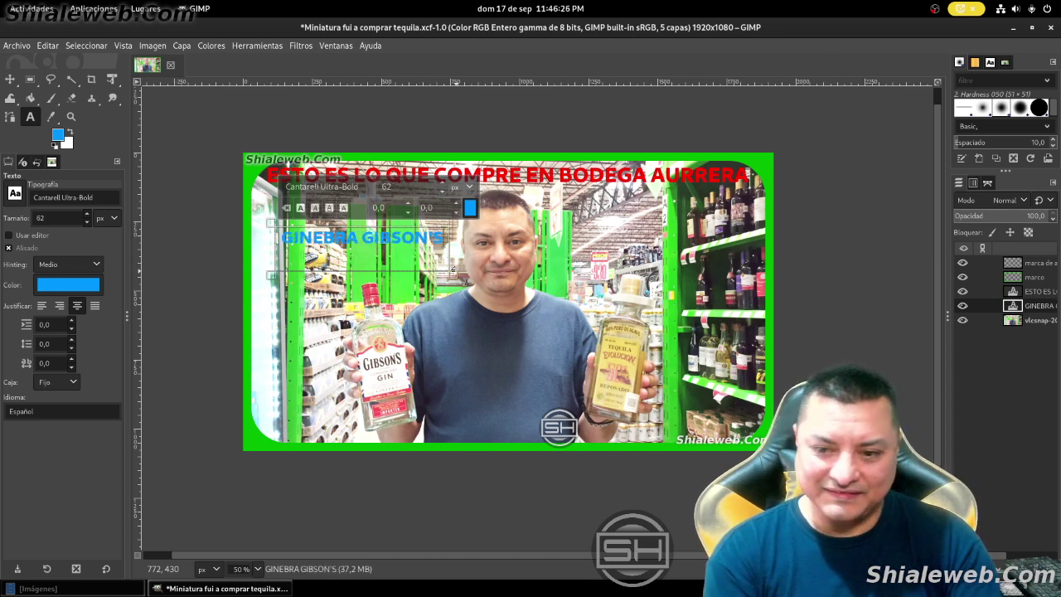
key(ctrl+s)
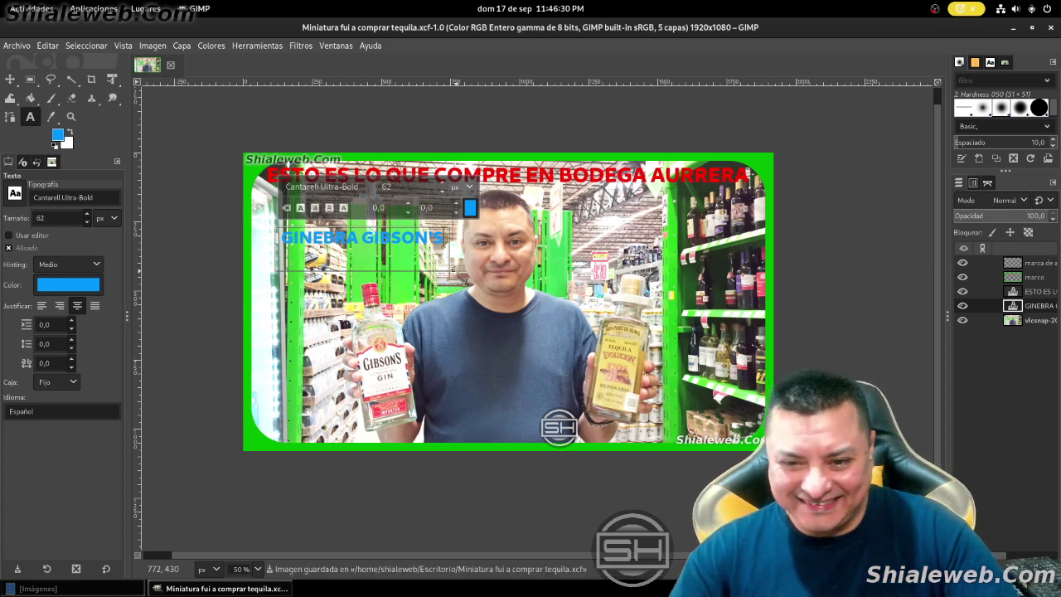
click(470, 207)
drag(404, 183, 350, 299)
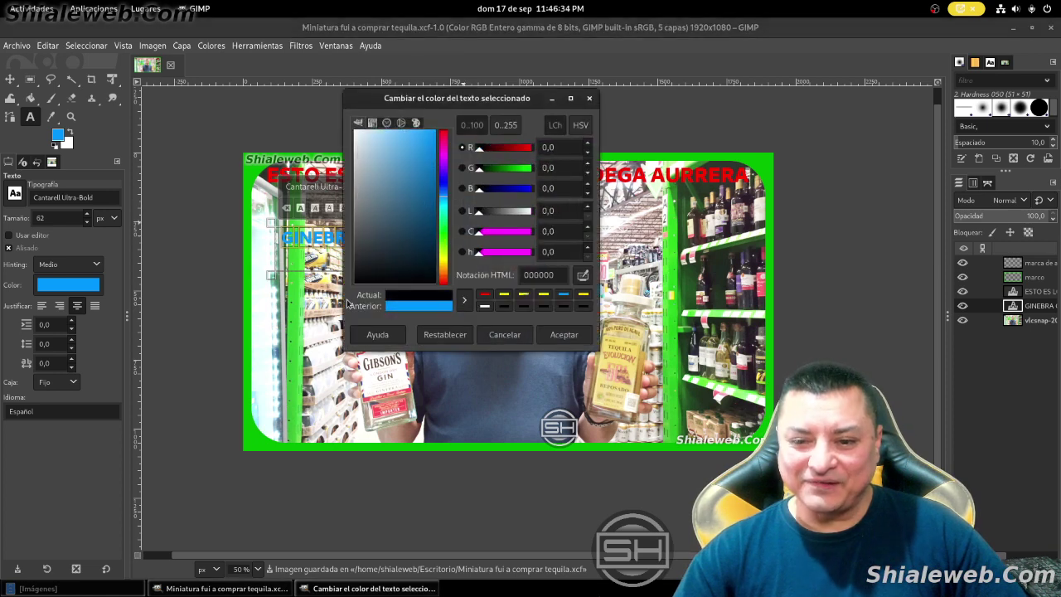
click(564, 335)
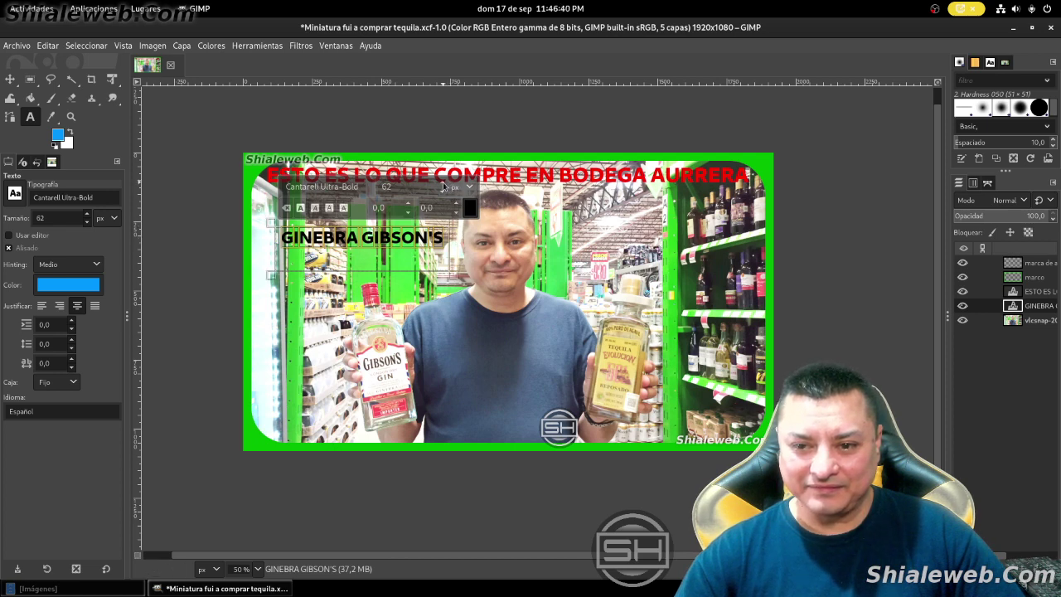
- Enlarge the GINEBRA GIBSON'S label to 75 px in a taller text box and save
scroll(443, 186, up, 2)
scroll(443, 187, up, 1)
scroll(442, 187, up, 2)
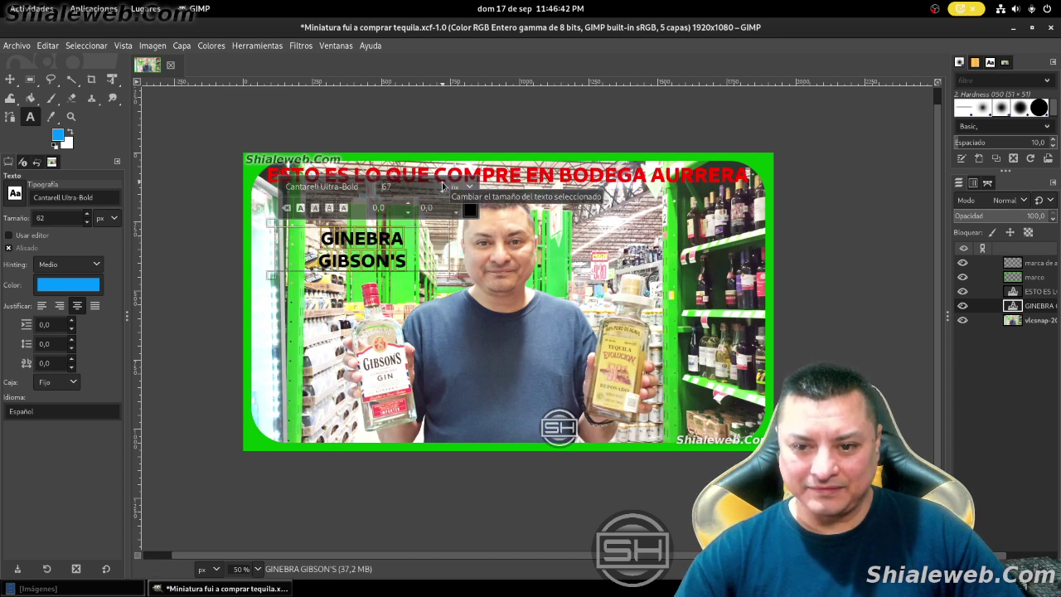
scroll(443, 187, up, 1)
scroll(443, 187, up, 2)
scroll(443, 186, up, 1)
scroll(442, 187, up, 1)
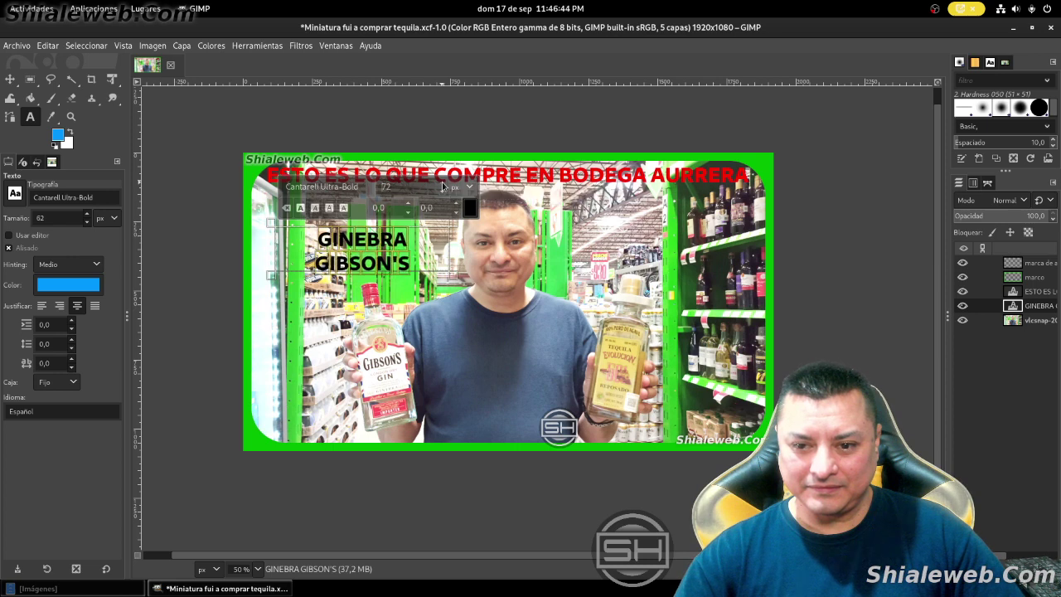
scroll(443, 187, up, 2)
scroll(443, 187, up, 1)
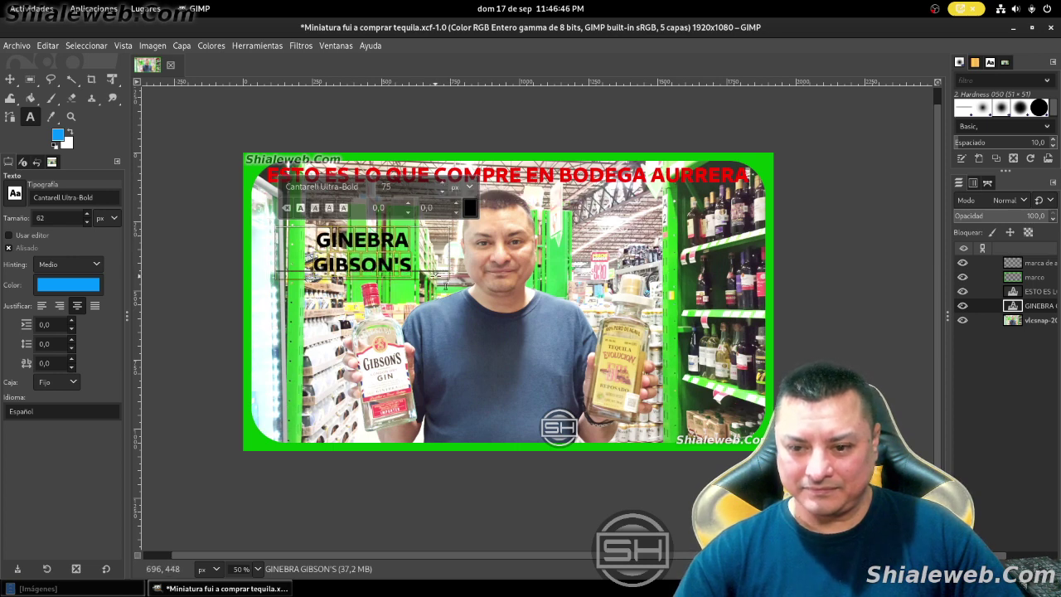
drag(435, 277, 436, 291)
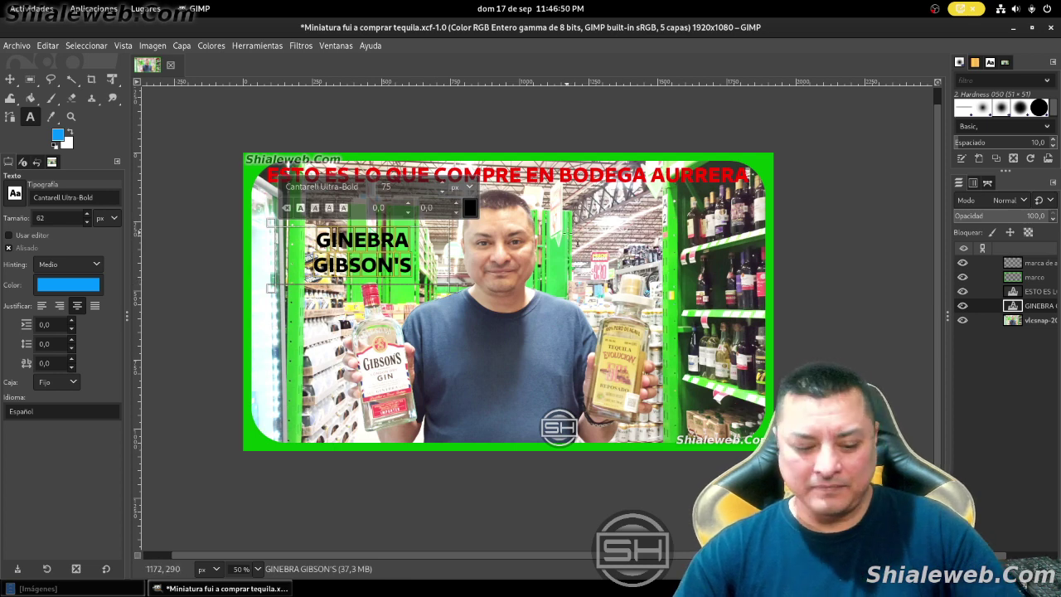
key(ctrl+s)
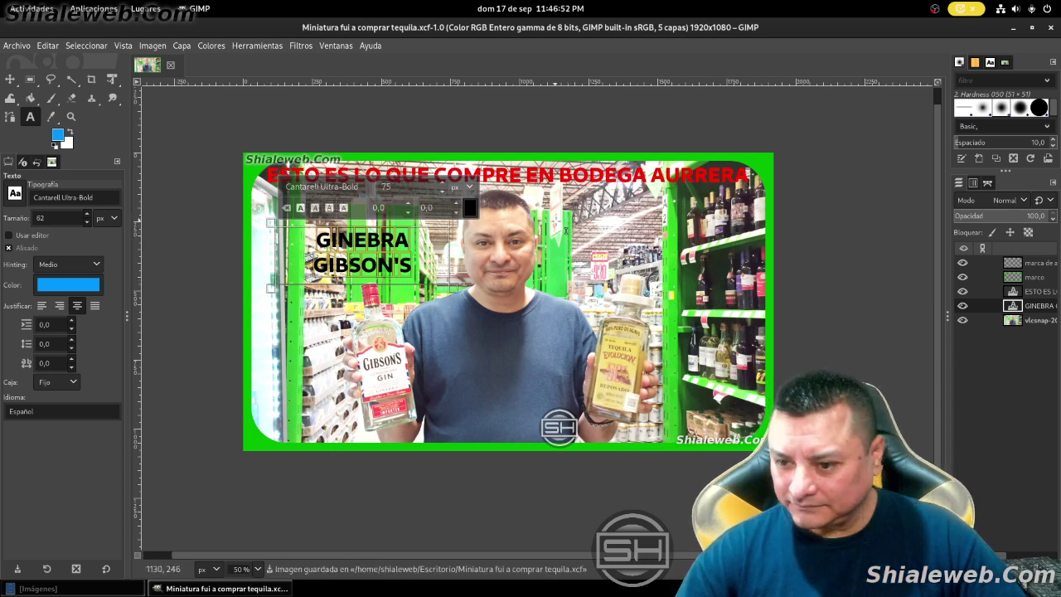
drag(556, 221, 648, 285)
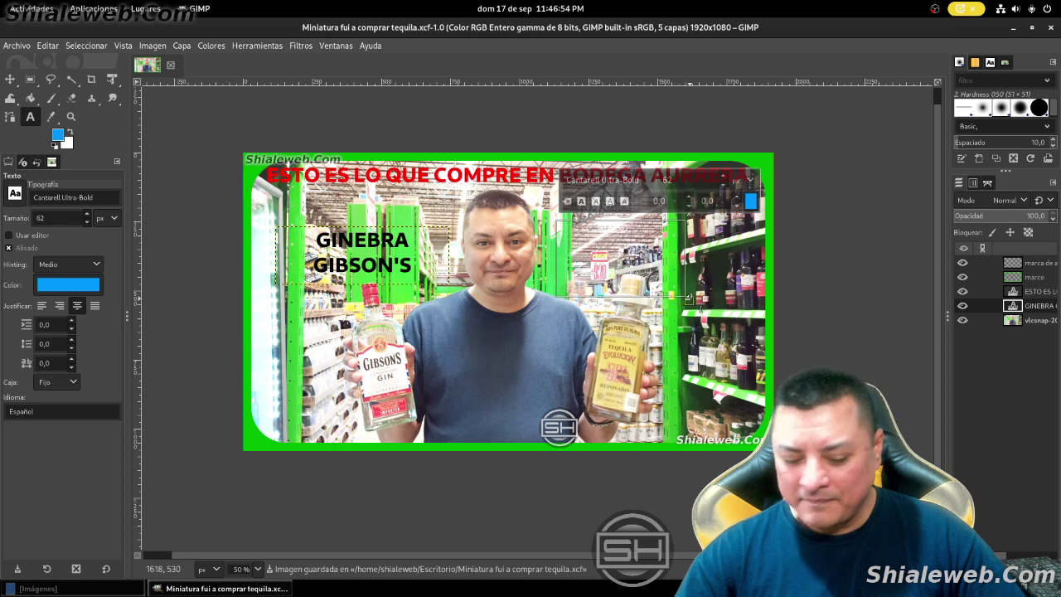
- Type a TEQUILA EVOLUCION 501 label on the right, colour it black 000000, and save
text(TEQUI)
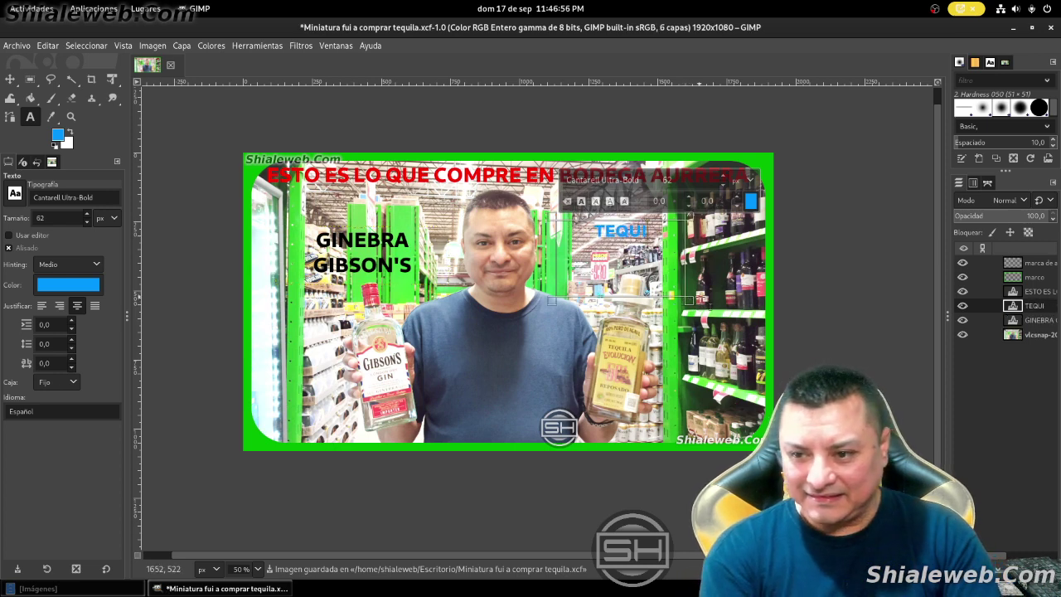
text(LA EVO)
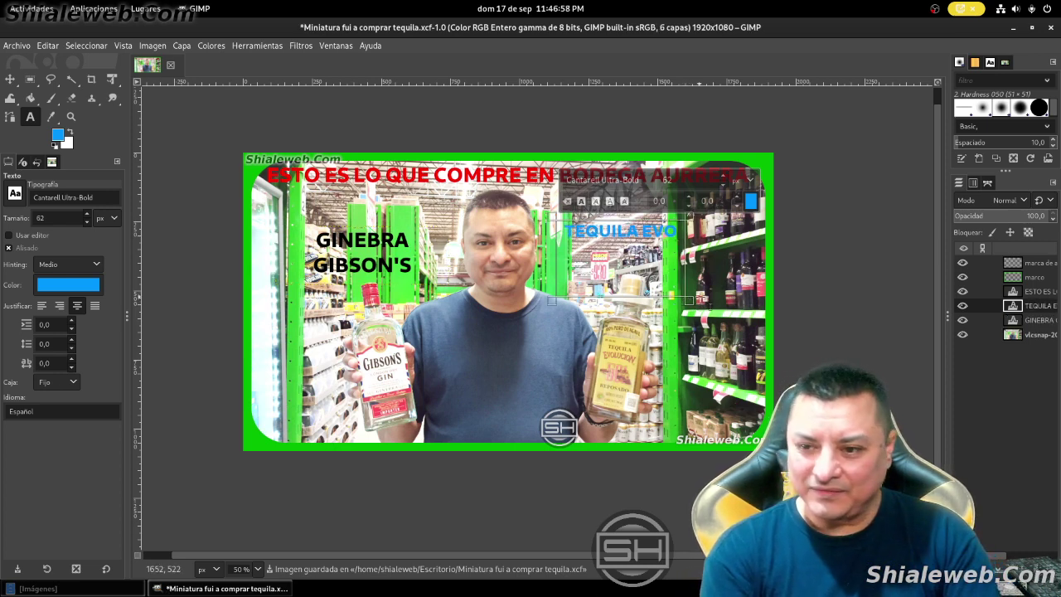
text(LUCION)
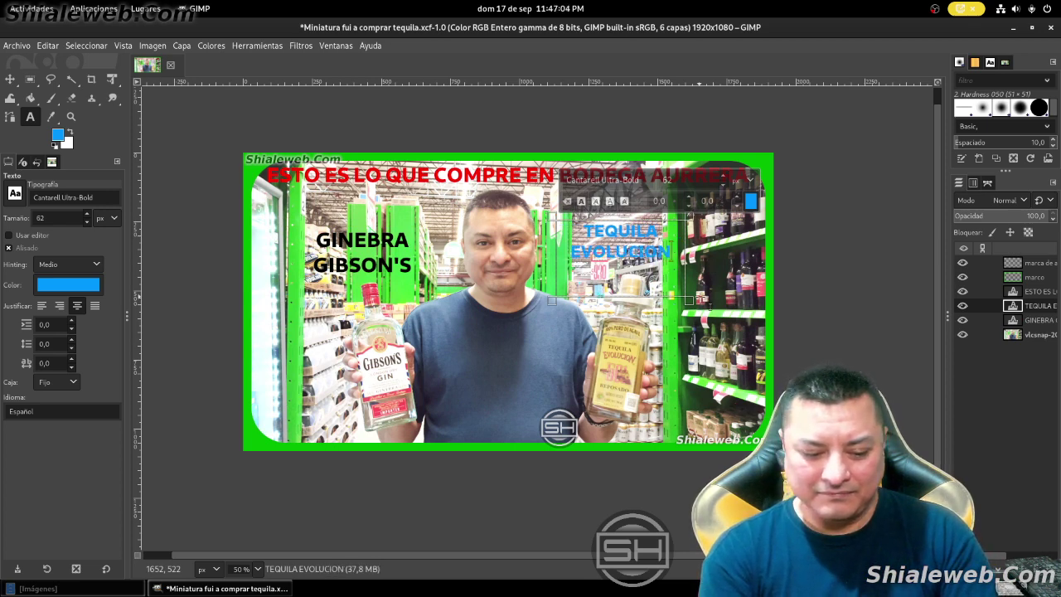
text(501)
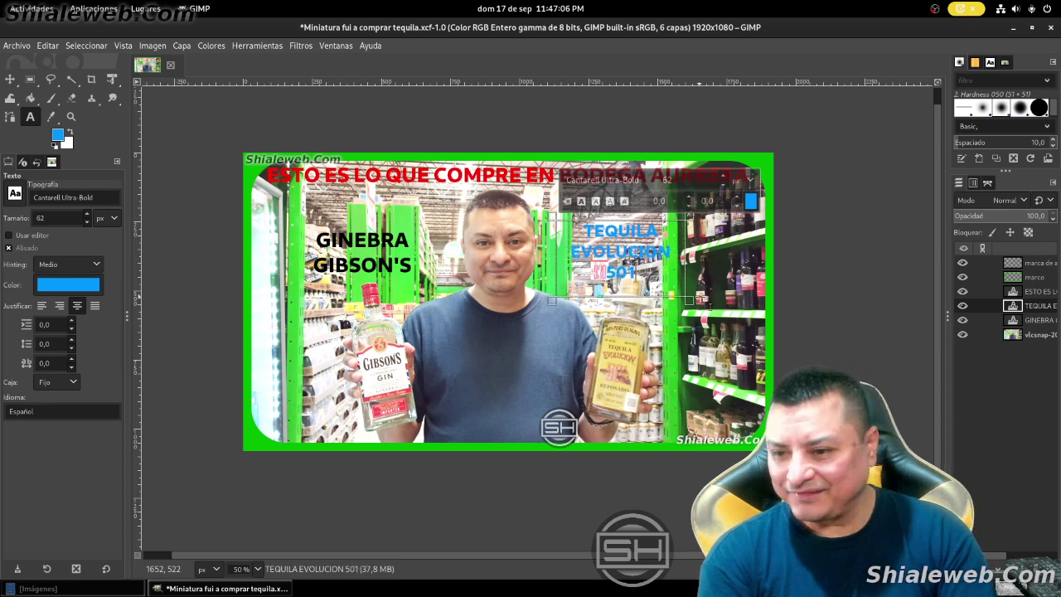
key(ctrl+a)
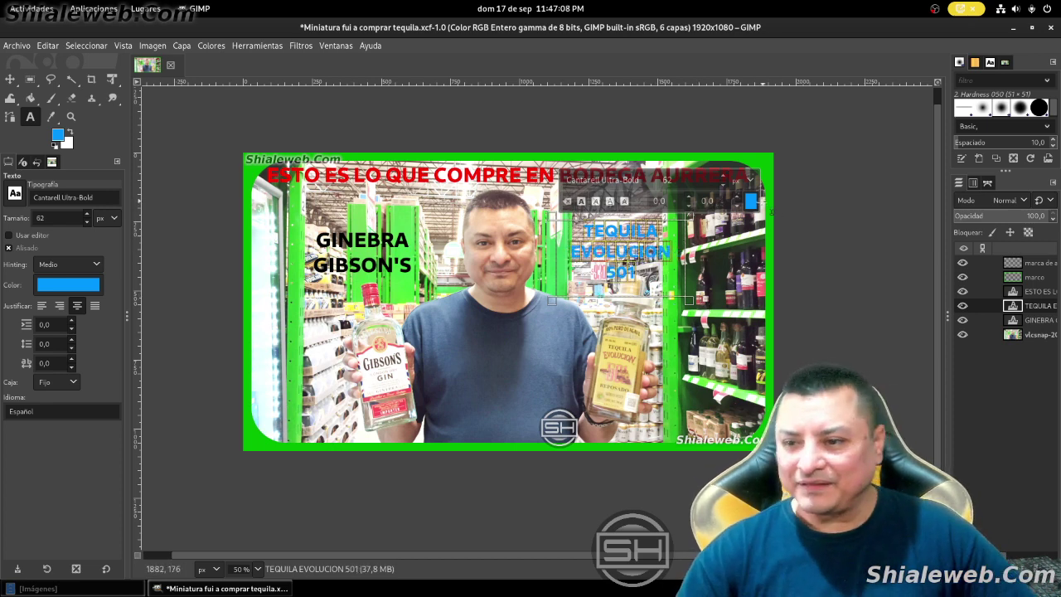
click(750, 201)
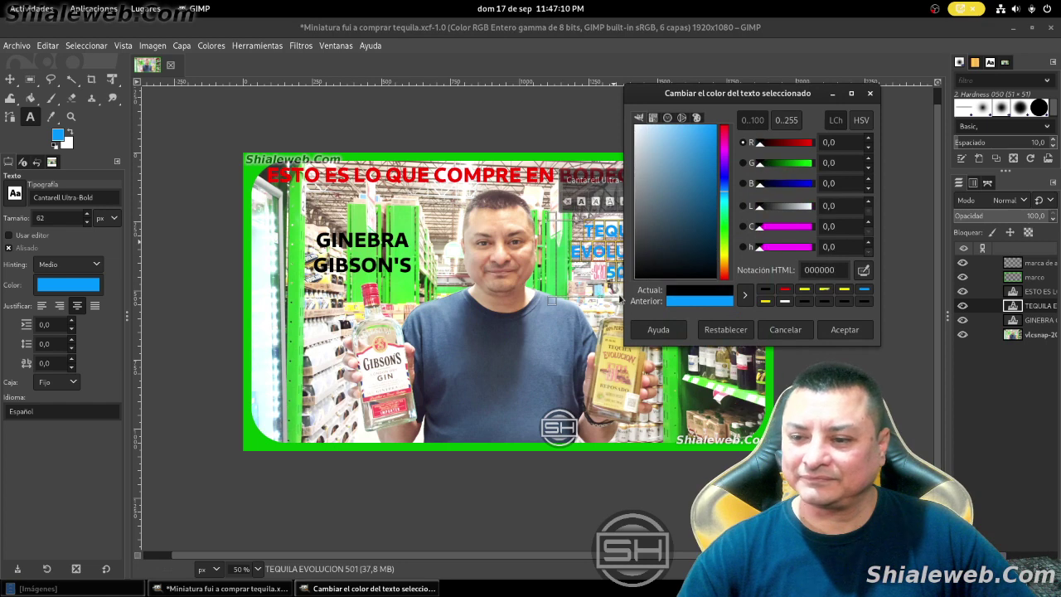
click(845, 329)
key(ctrl+s)
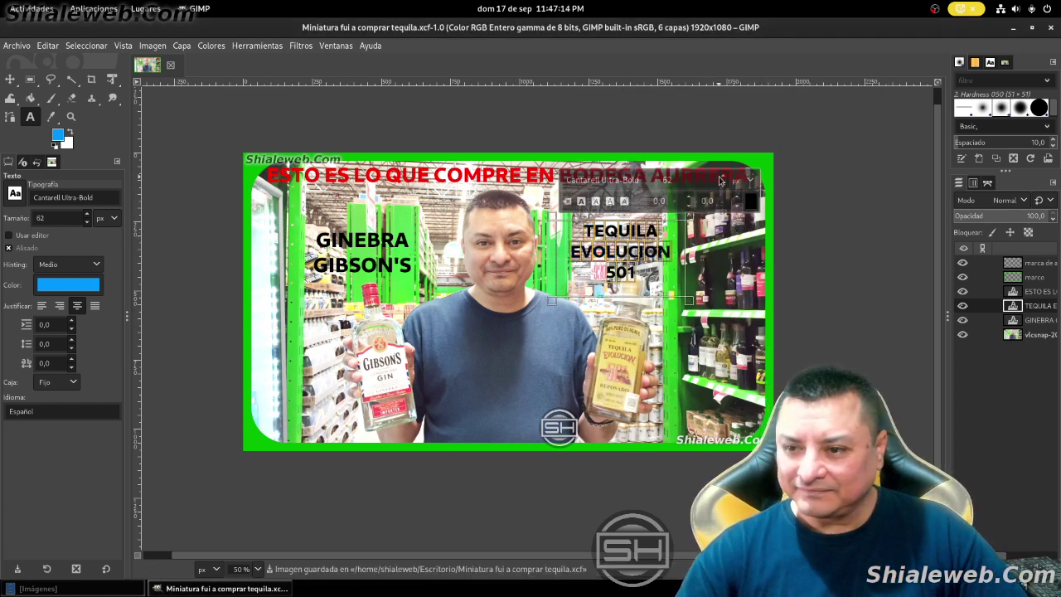
- Raise the TEQUILA EVOLUCION 501 label's font size to 75 and save
click(404, 252)
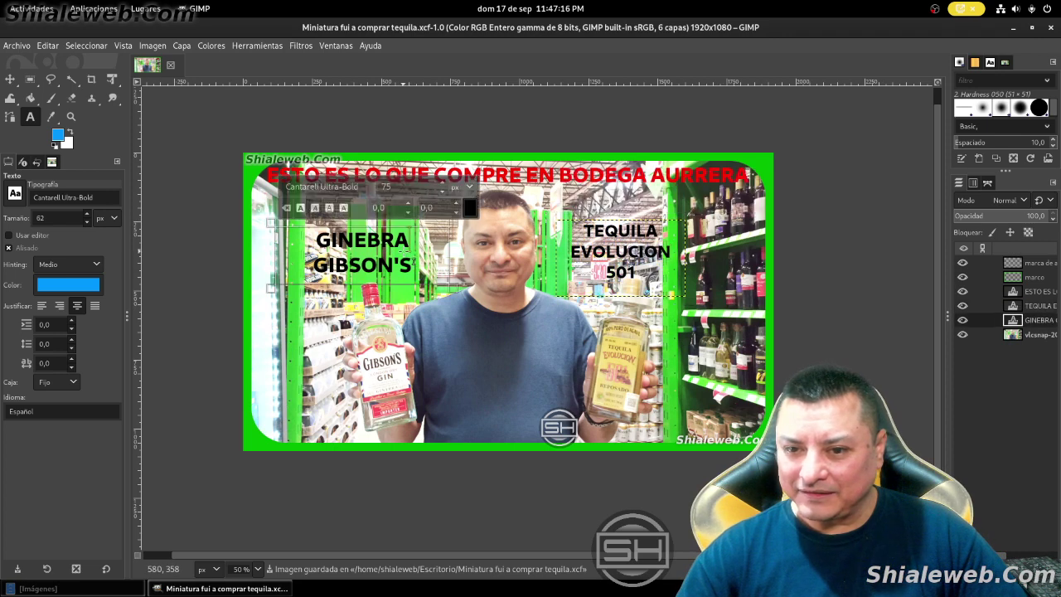
click(634, 252)
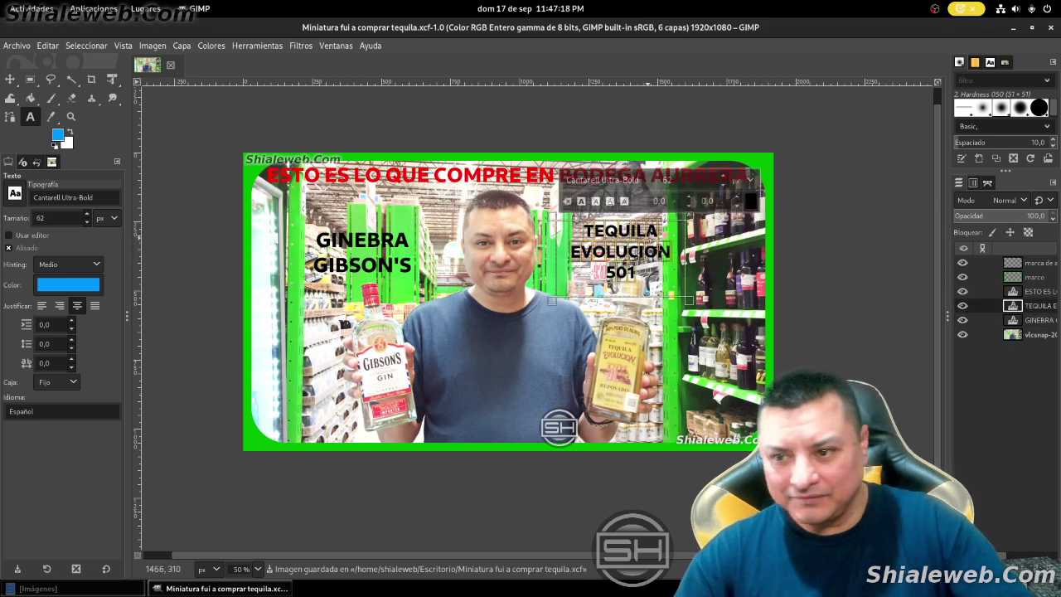
scroll(724, 180, up, 2)
scroll(725, 179, up, 2)
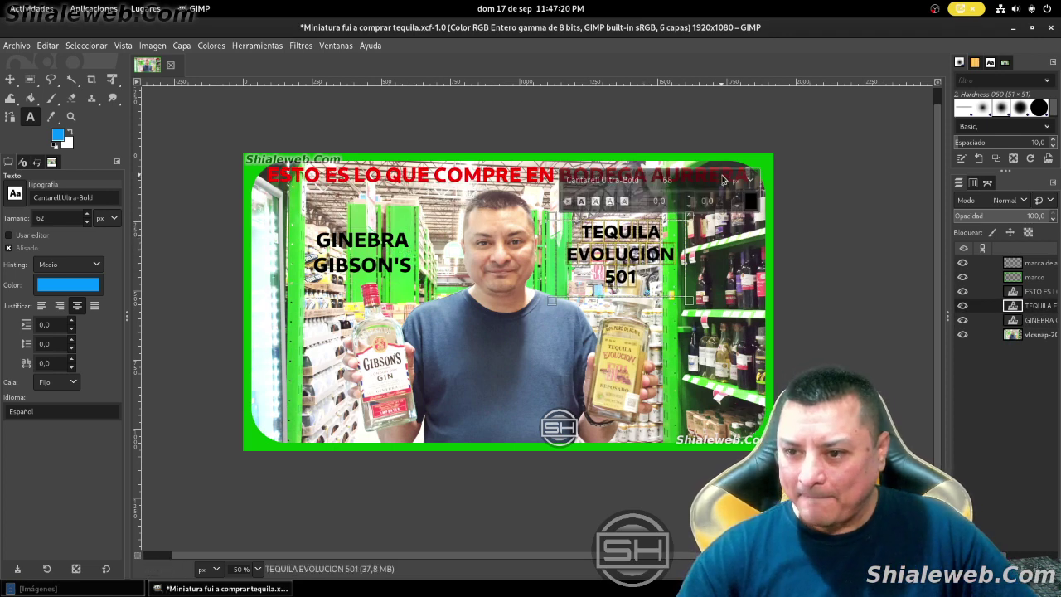
scroll(724, 180, up, 3)
scroll(725, 179, up, 2)
scroll(724, 179, up, 2)
scroll(725, 179, up, 1)
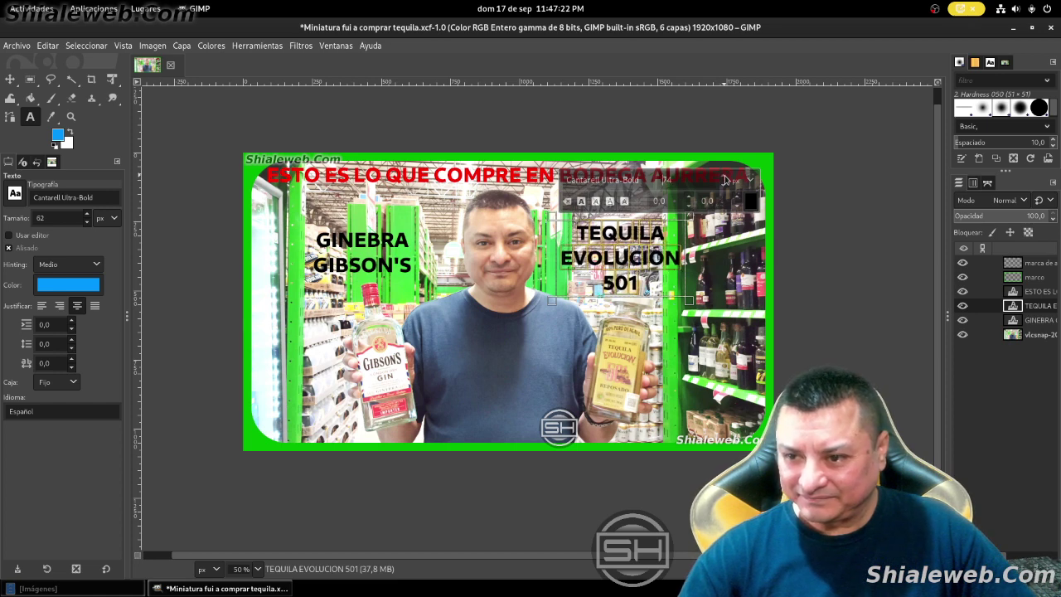
scroll(725, 179, up, 1)
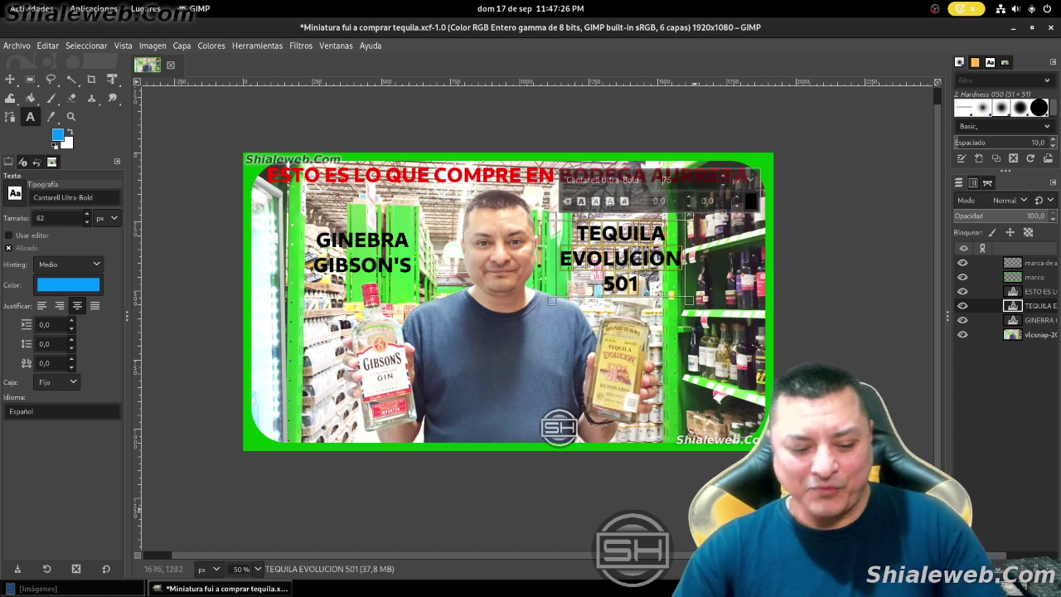
key(ctrl+s)
click(1037, 334)
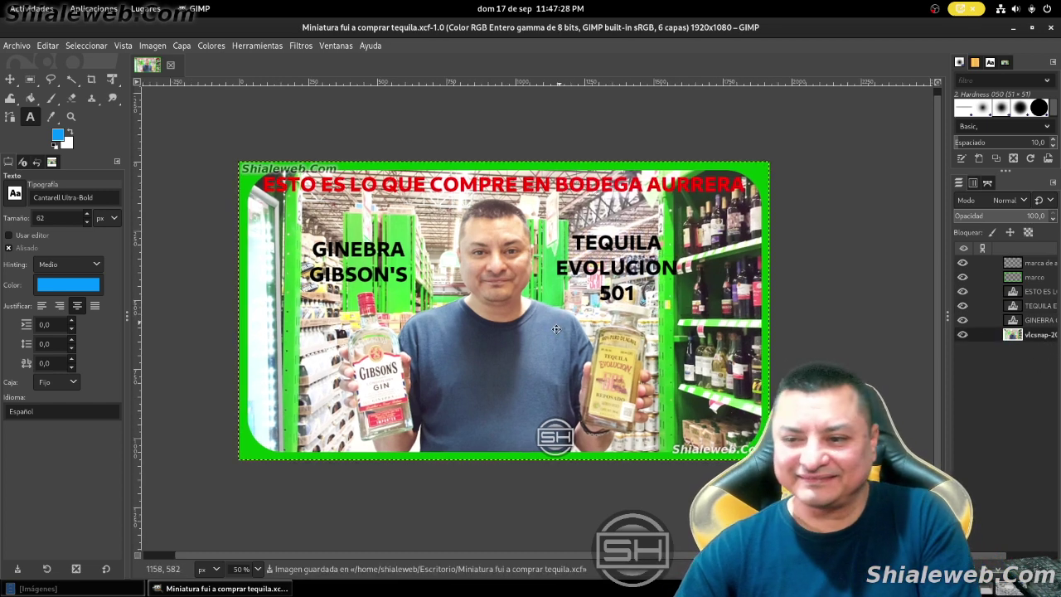
- Move the TEQUILA EVOLUCION 501 label up and right, and nudge GINEBRA GIBSON'S slightly down
scroll(837, 336, up, 1)
key(m)
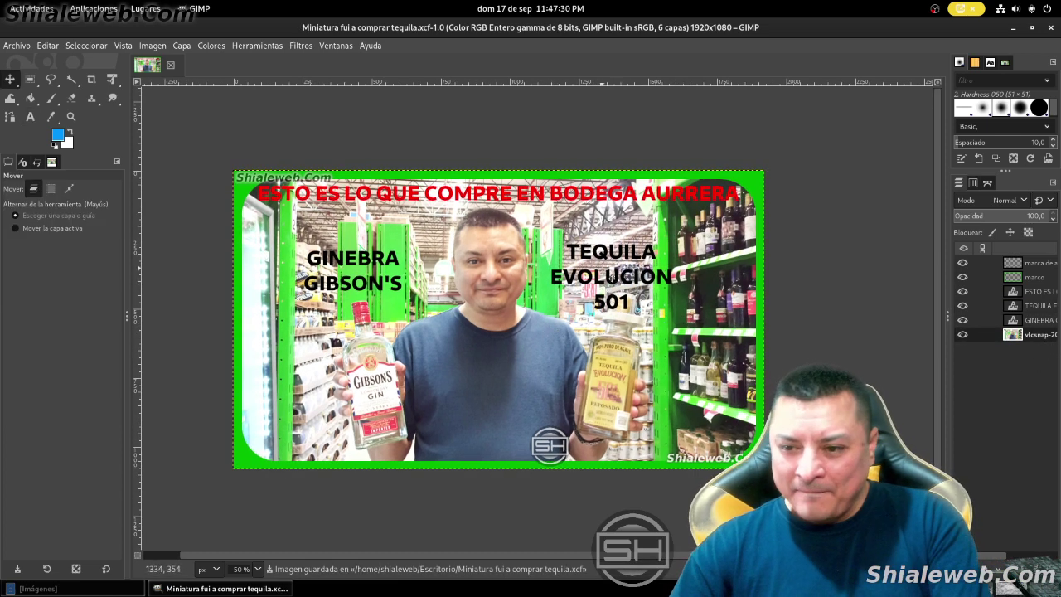
drag(607, 260, 597, 244)
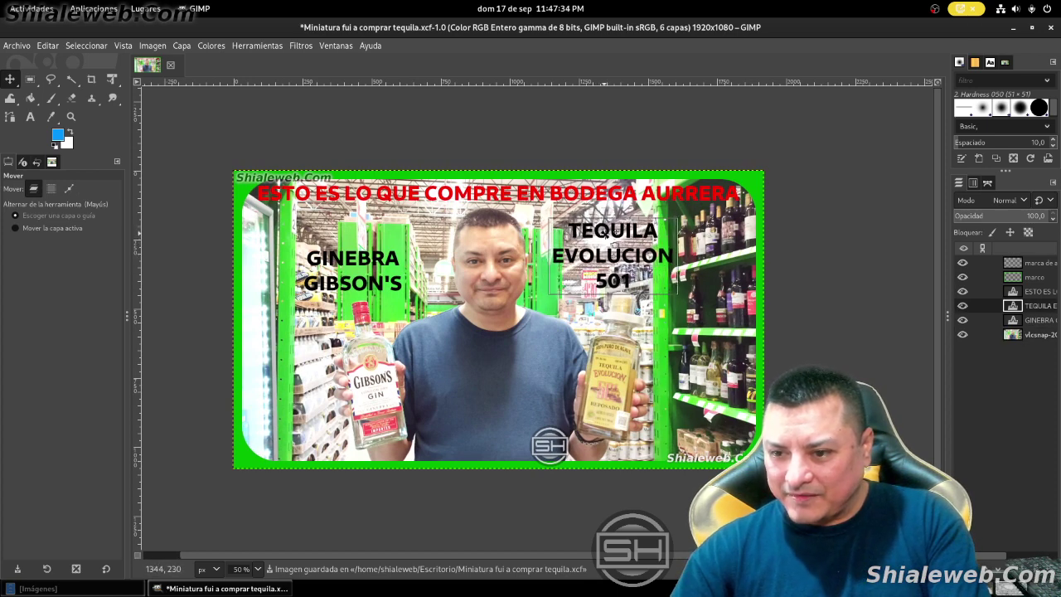
drag(597, 239, 616, 236)
click(617, 249)
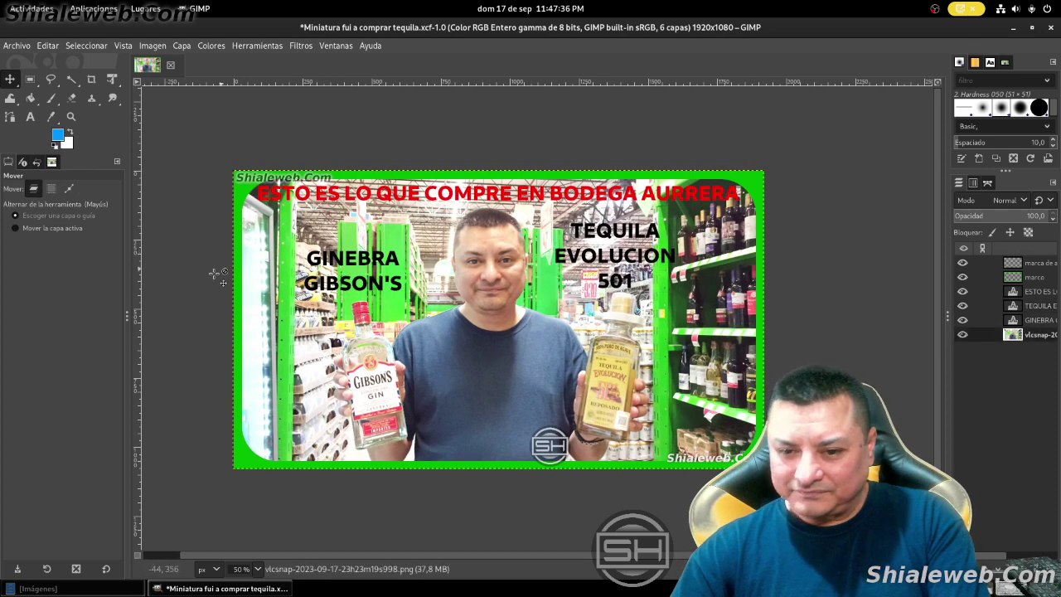
drag(373, 258, 372, 264)
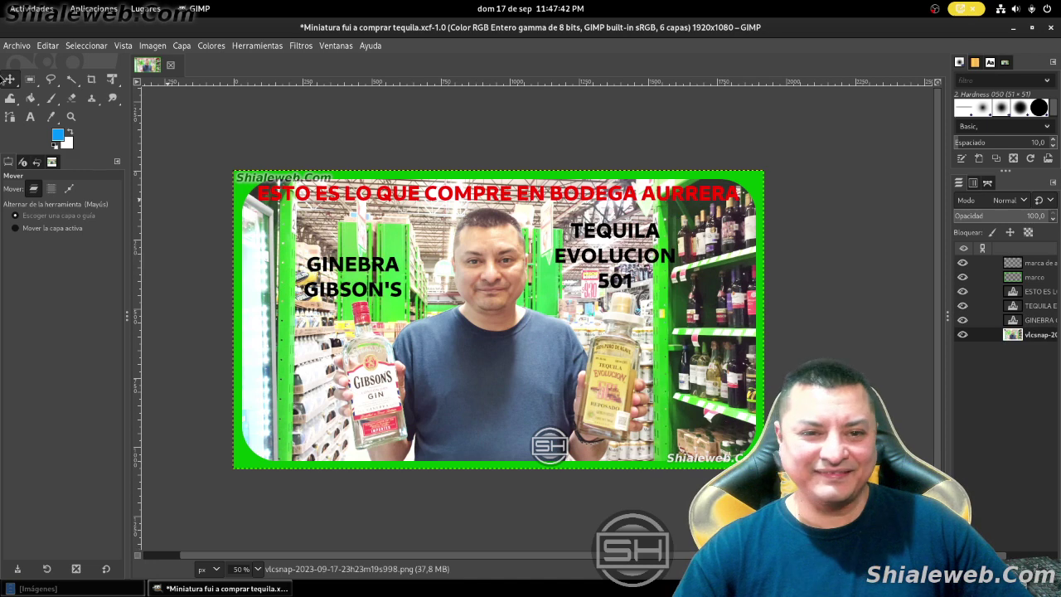
- Save the thumbnail with Archivo > Guardar
click(17, 46)
click(34, 158)
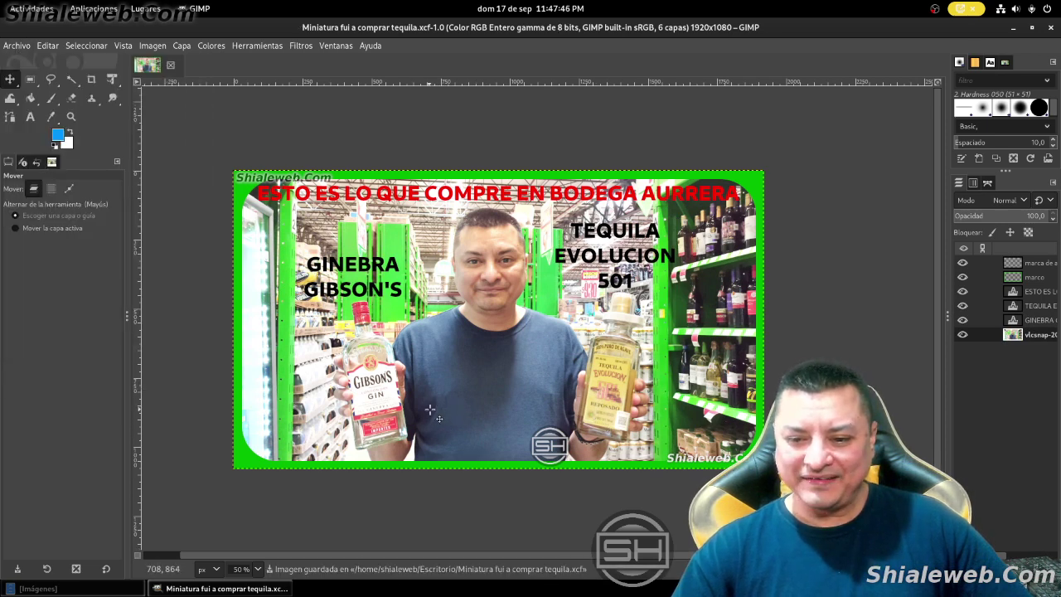
click(28, 118)
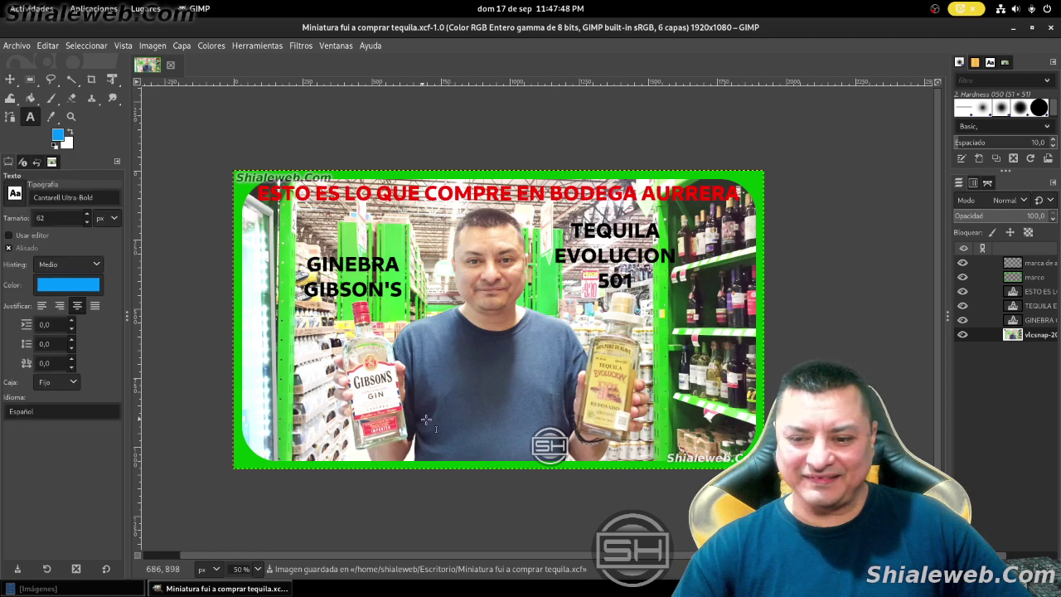
- Add a white SALUTA caption near the bottom centre of the thumbnail
drag(430, 425, 566, 454)
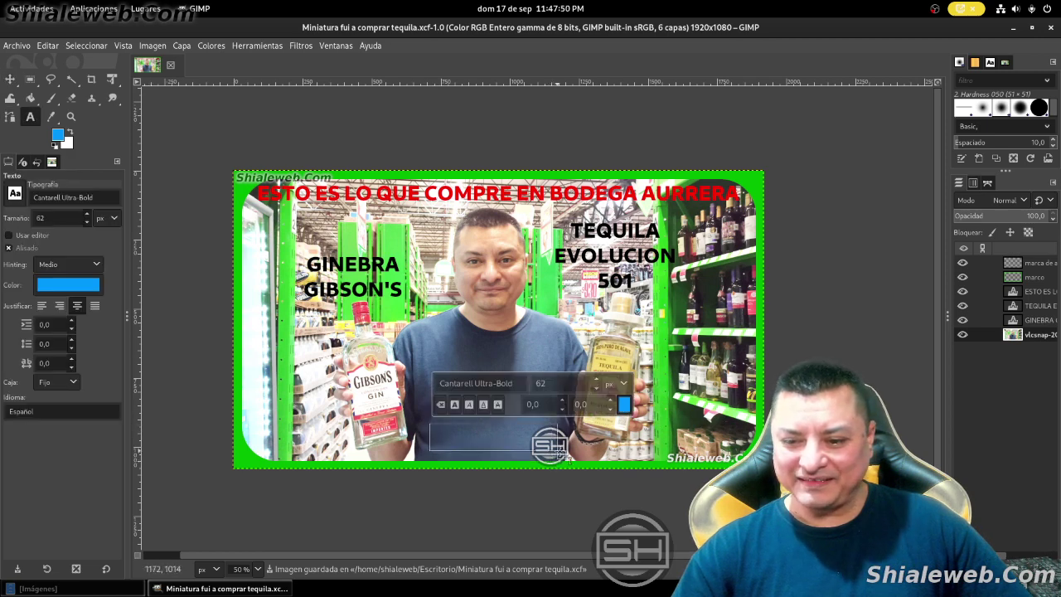
text(SA)
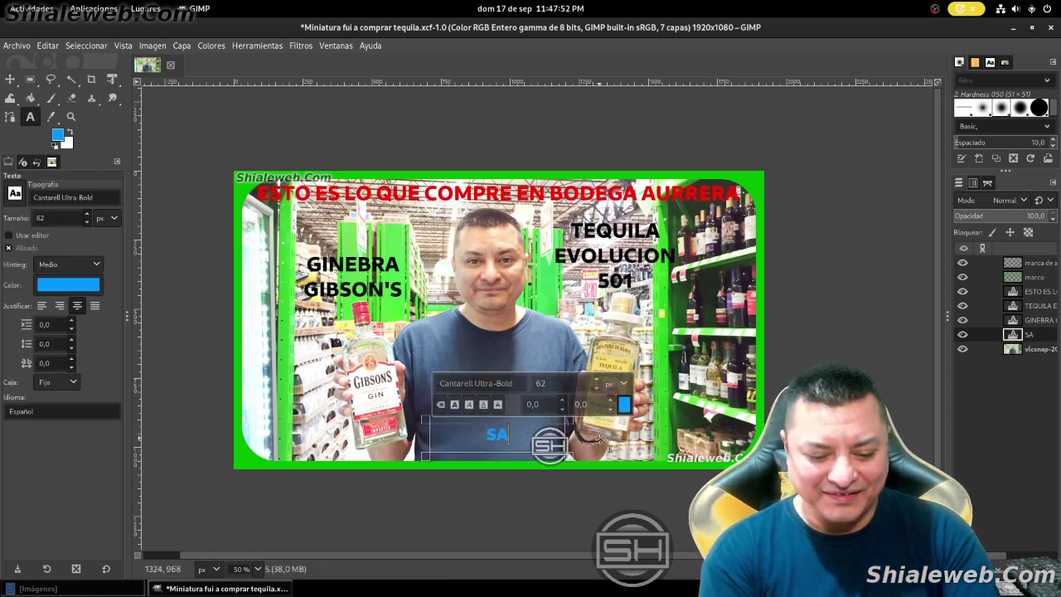
text(LUTA)
key(ctrl+a)
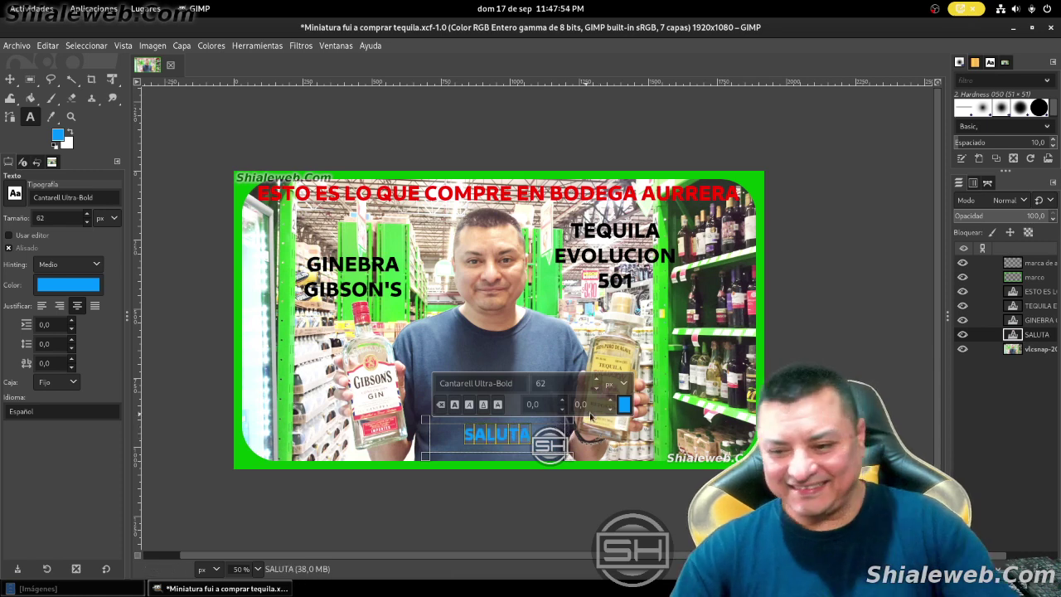
click(627, 406)
drag(552, 353, 510, 328)
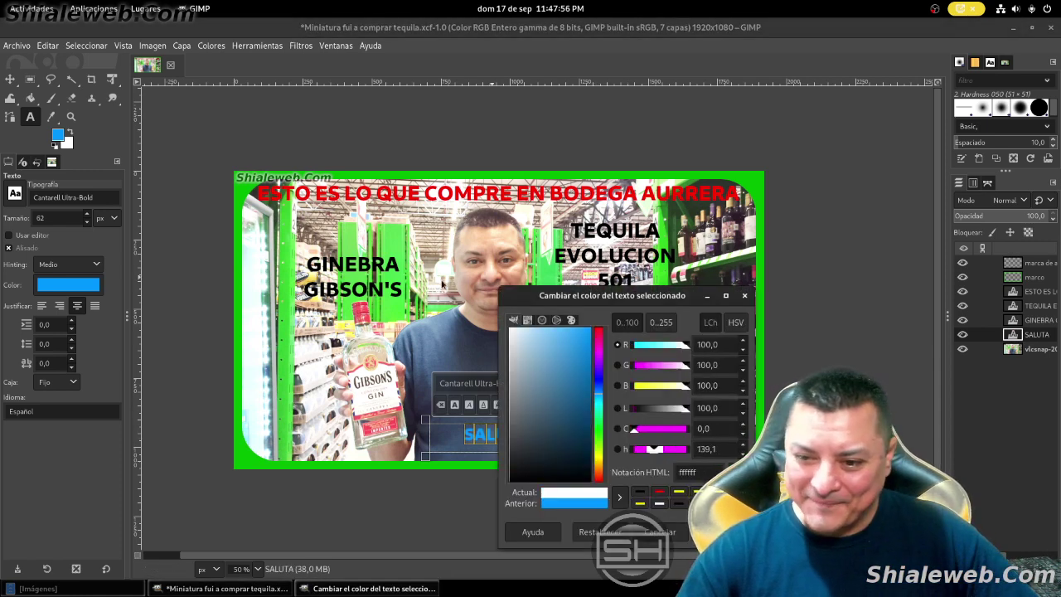
click(717, 531)
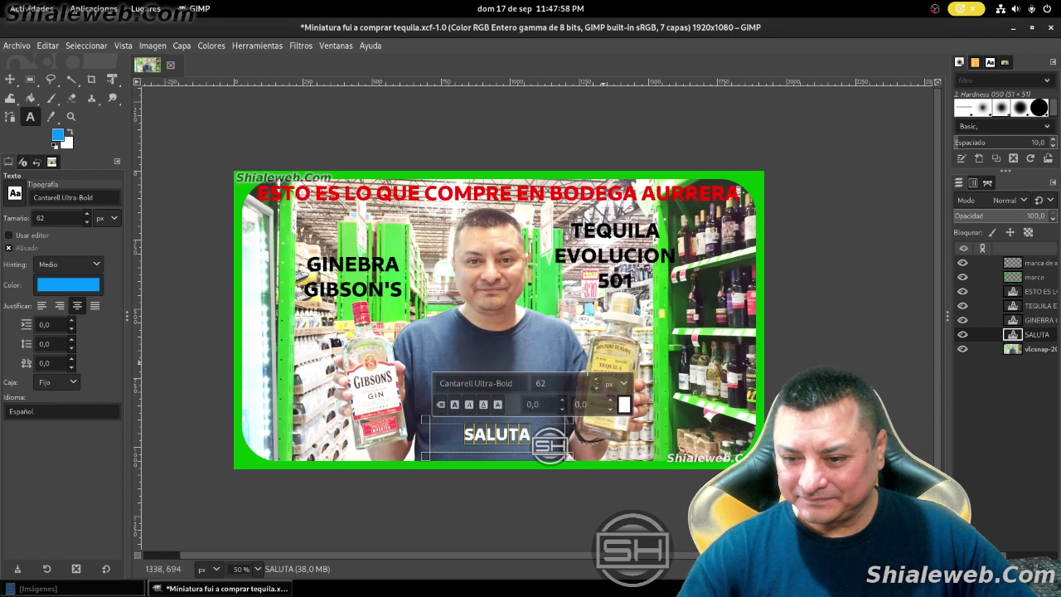
- Enlarge SALUTA to 100 px in a bigger text box and move it slightly higher
scroll(597, 381, up, 15)
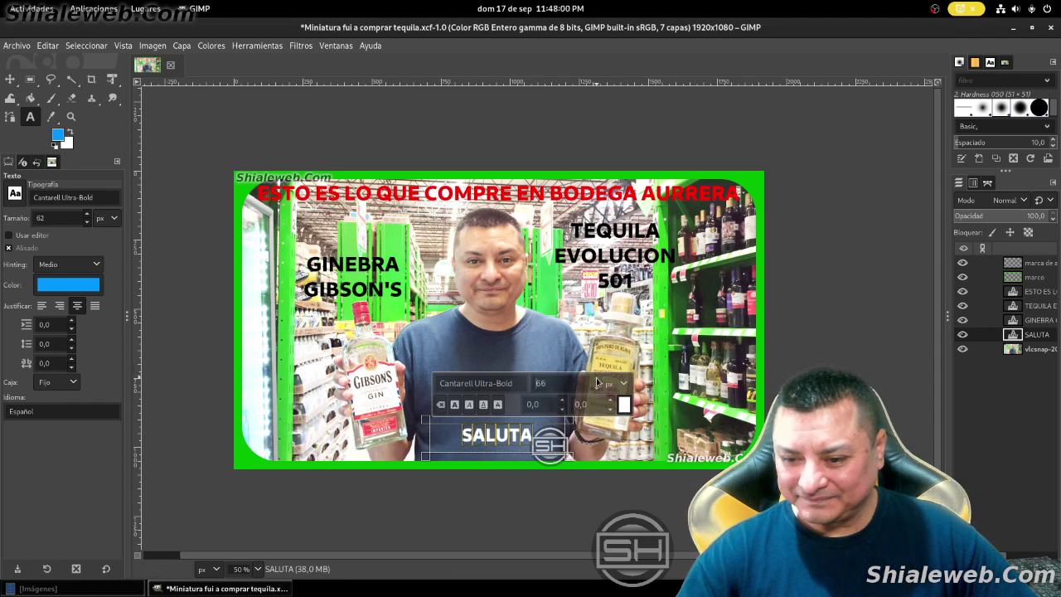
scroll(597, 381, up, 12)
scroll(597, 382, up, 2)
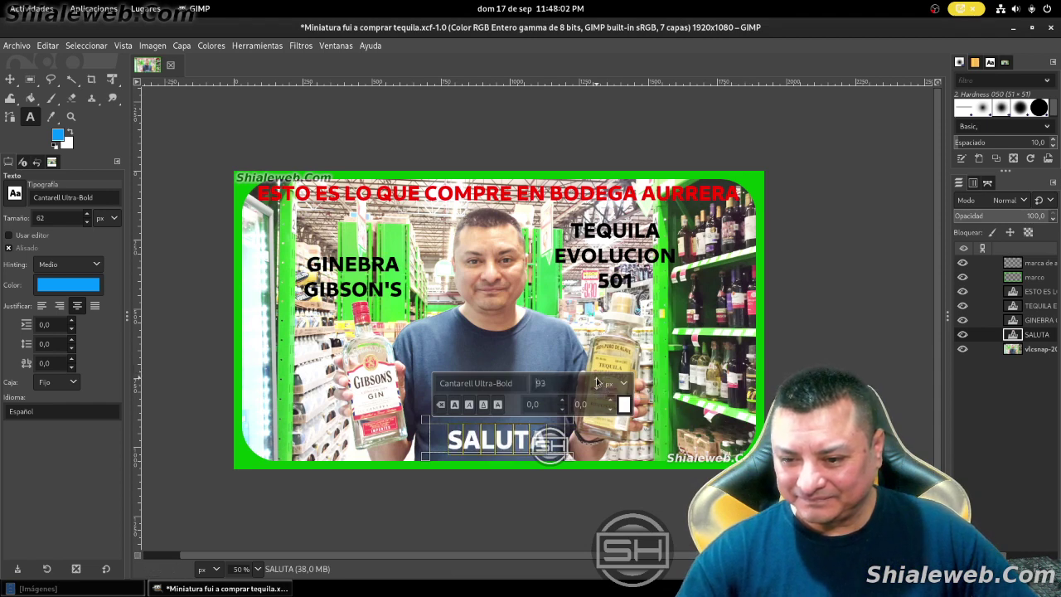
scroll(597, 382, up, 2)
scroll(597, 382, up, 2)
scroll(597, 381, up, 2)
scroll(597, 381, up, 1)
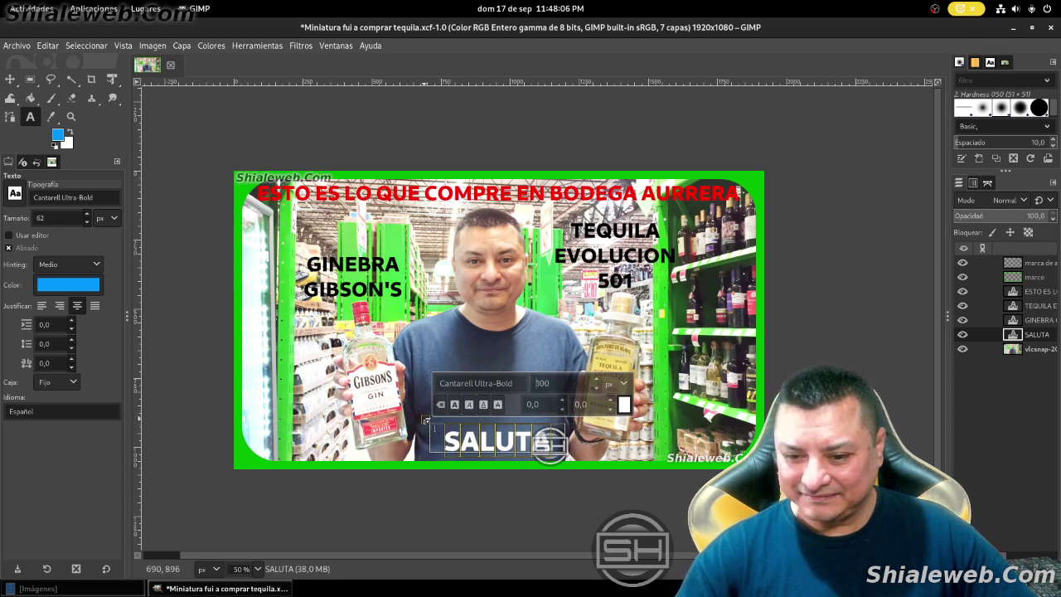
drag(427, 420, 416, 411)
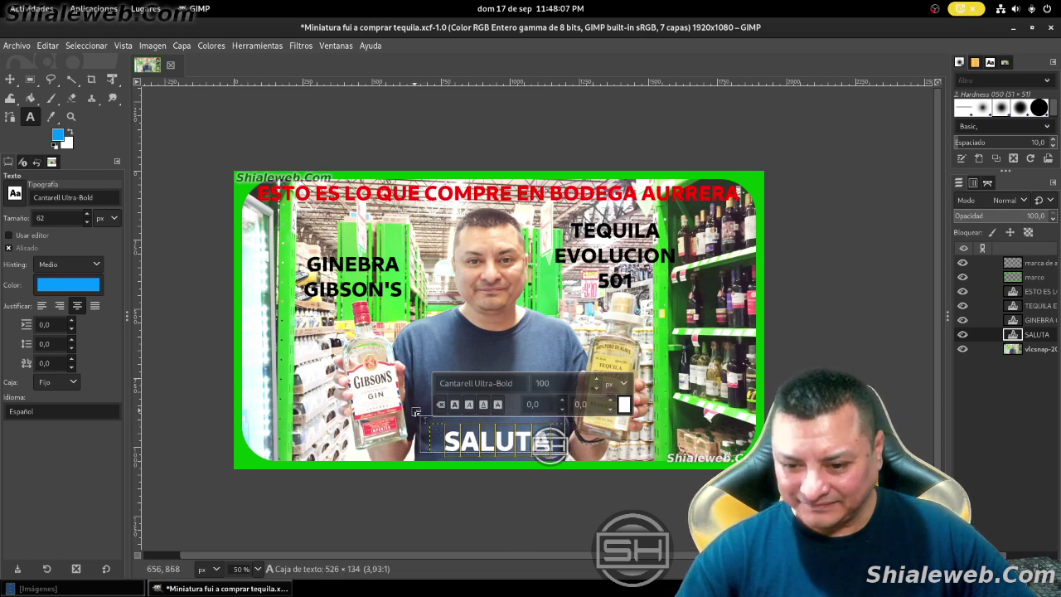
click(1038, 348)
click(1038, 334)
key(m)
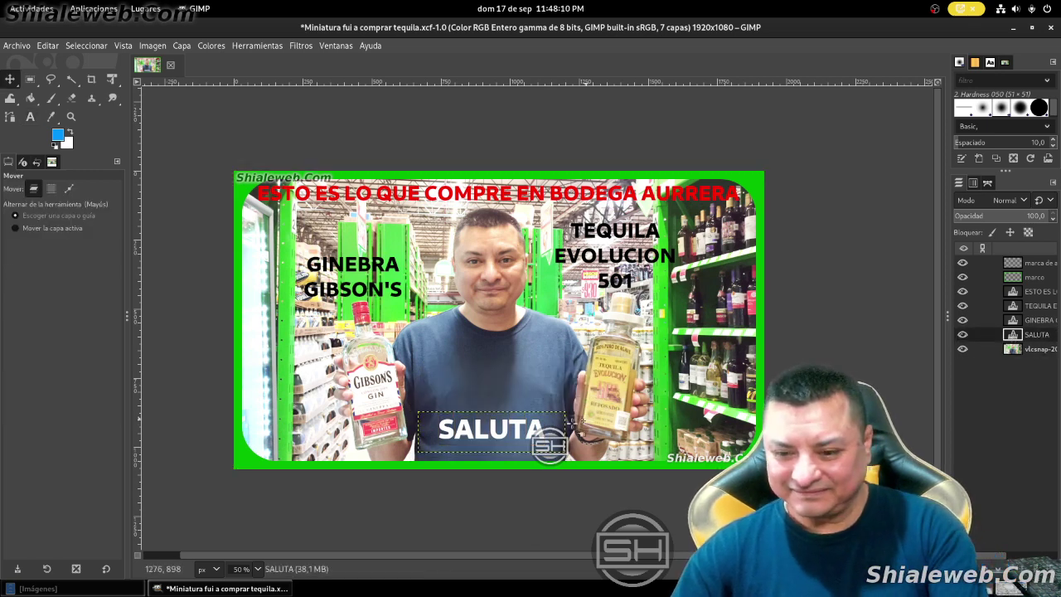
drag(522, 435, 519, 412)
- Save Miniatura fui a comprar tequila.xcf with Archivo > Guardar and adjust the zoom
click(17, 46)
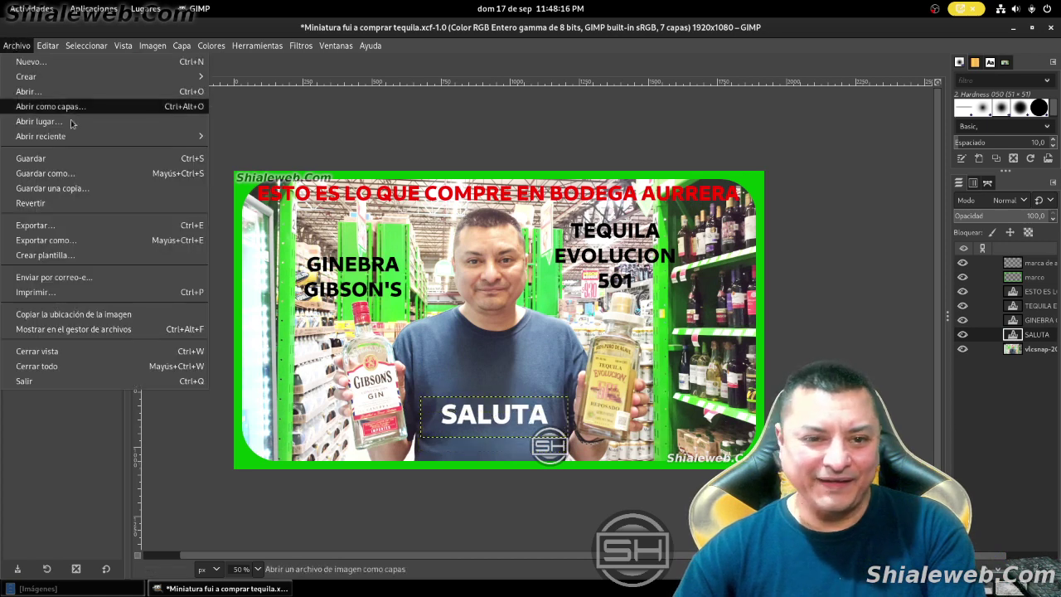
click(33, 157)
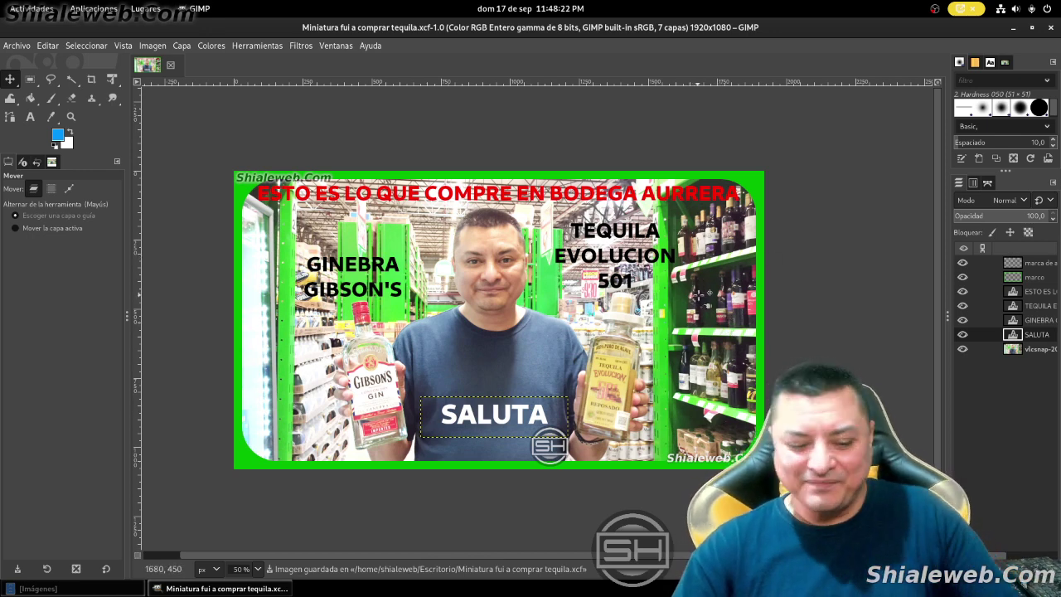
ctrl+scroll(930, 357, down, 2)
ctrl+scroll(706, 302, up, 1)
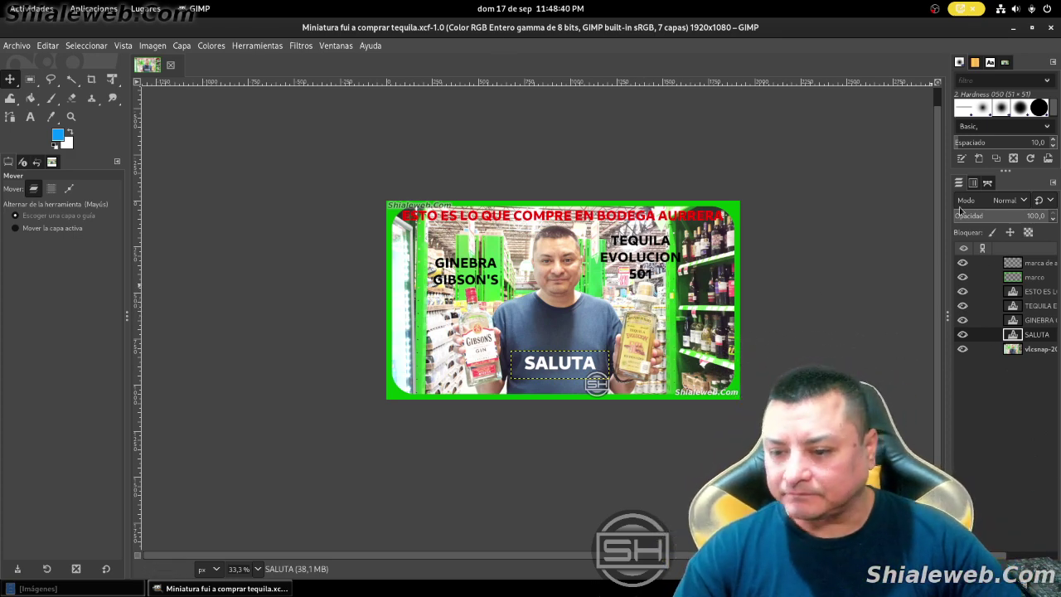
- Give SALUTA a black Sombra base outline with zero offset and blur, then save
click(298, 48)
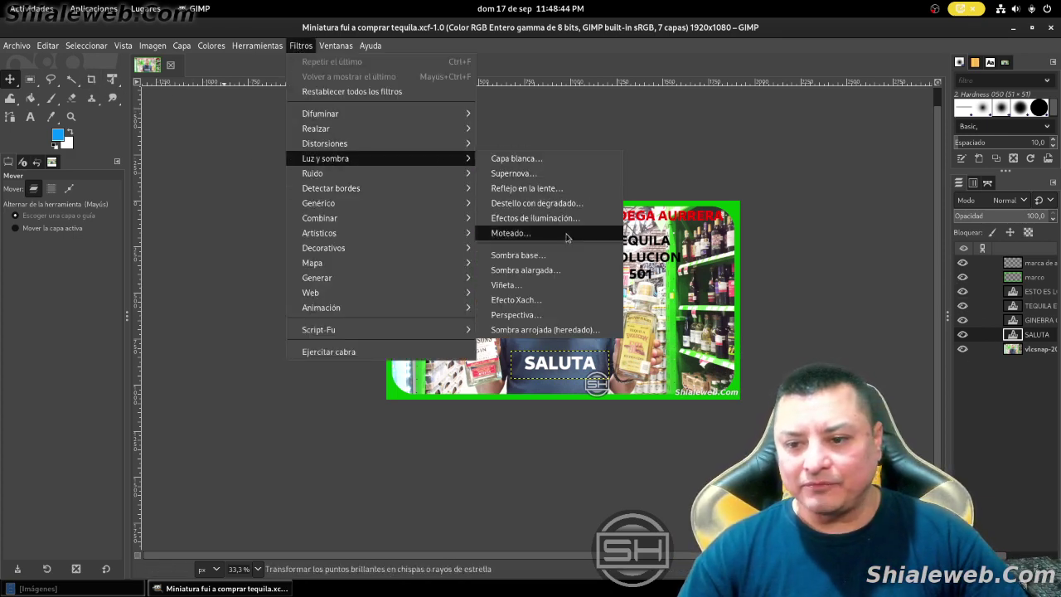
click(559, 264)
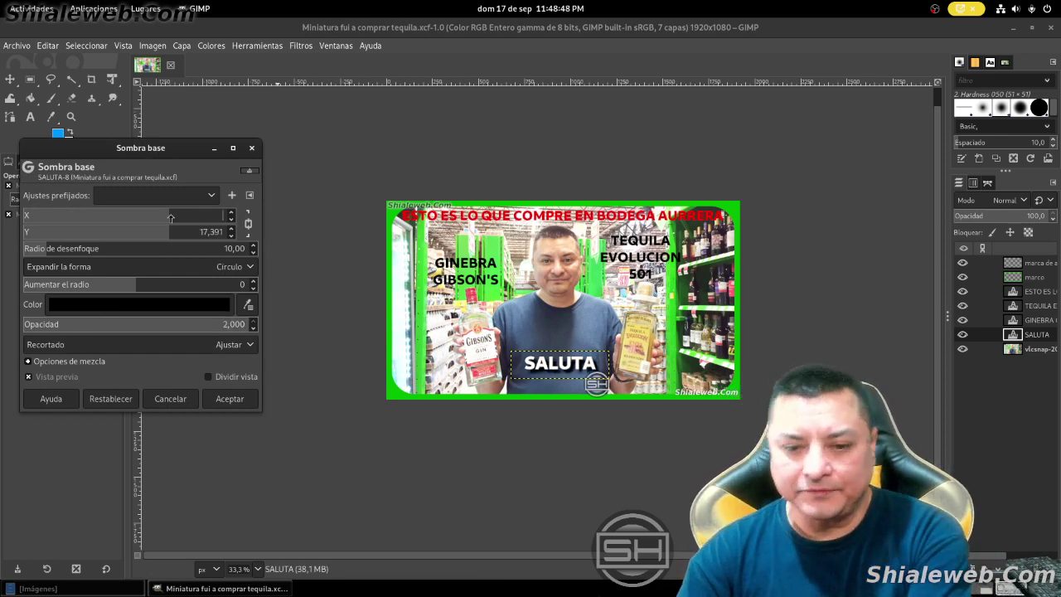
drag(172, 218, 124, 219)
drag(43, 258, 29, 253)
text(7)
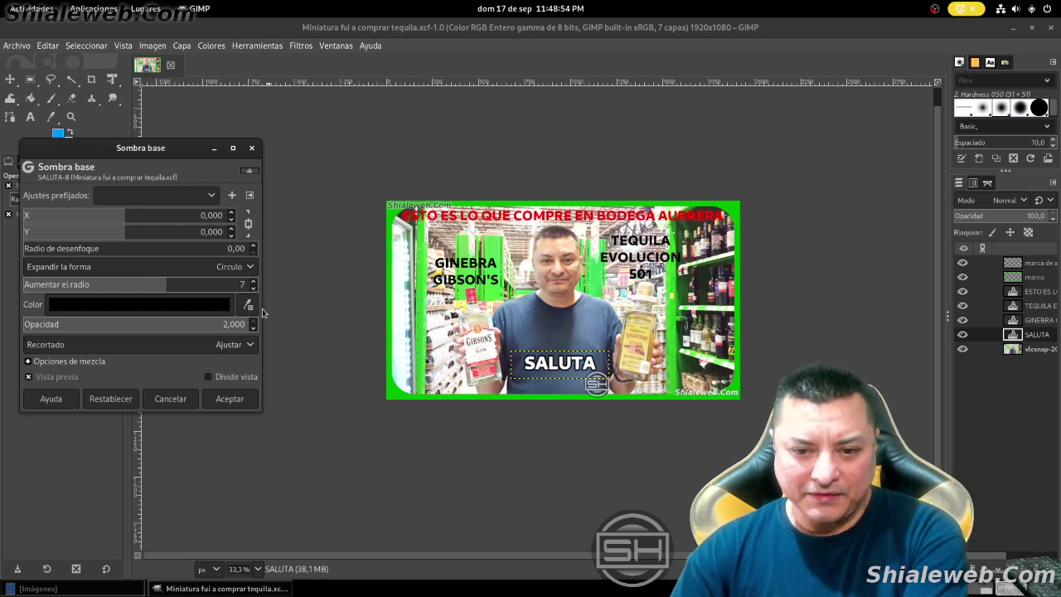
click(228, 399)
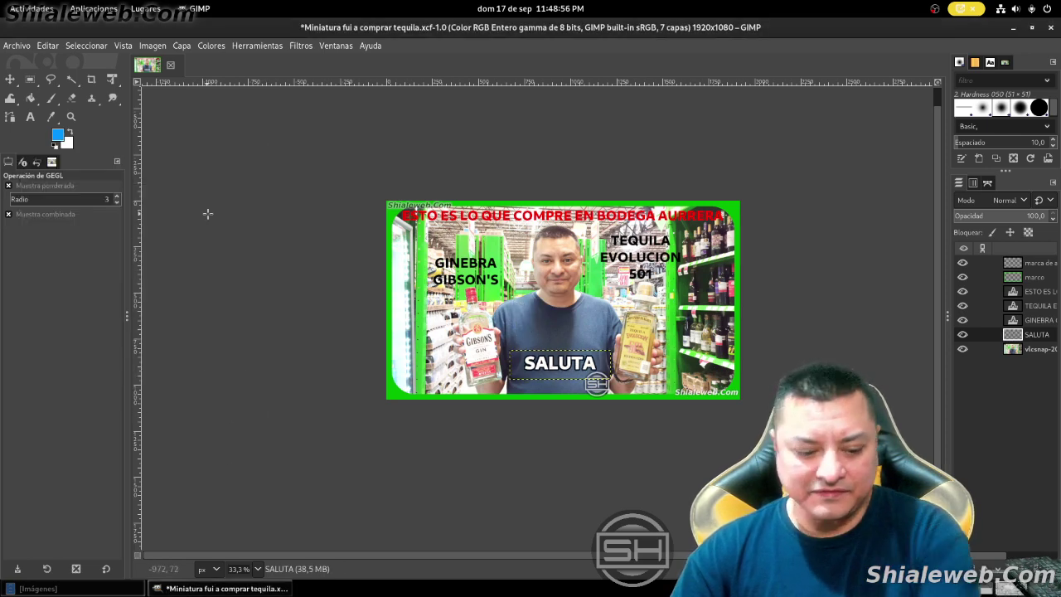
key(ctrl+s)
scroll(669, 272, up, 1)
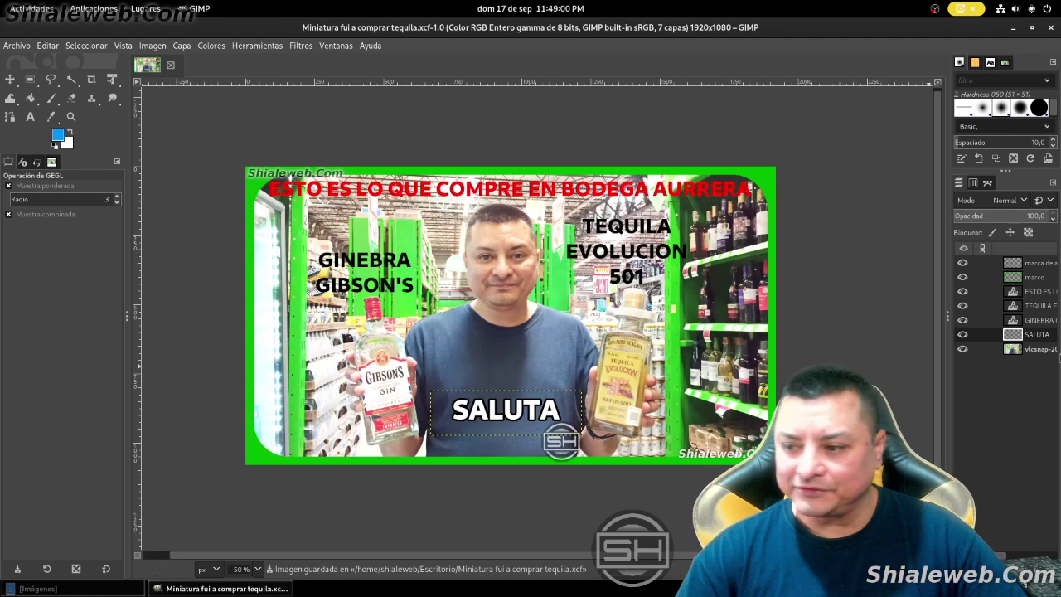
key(Page_Up)
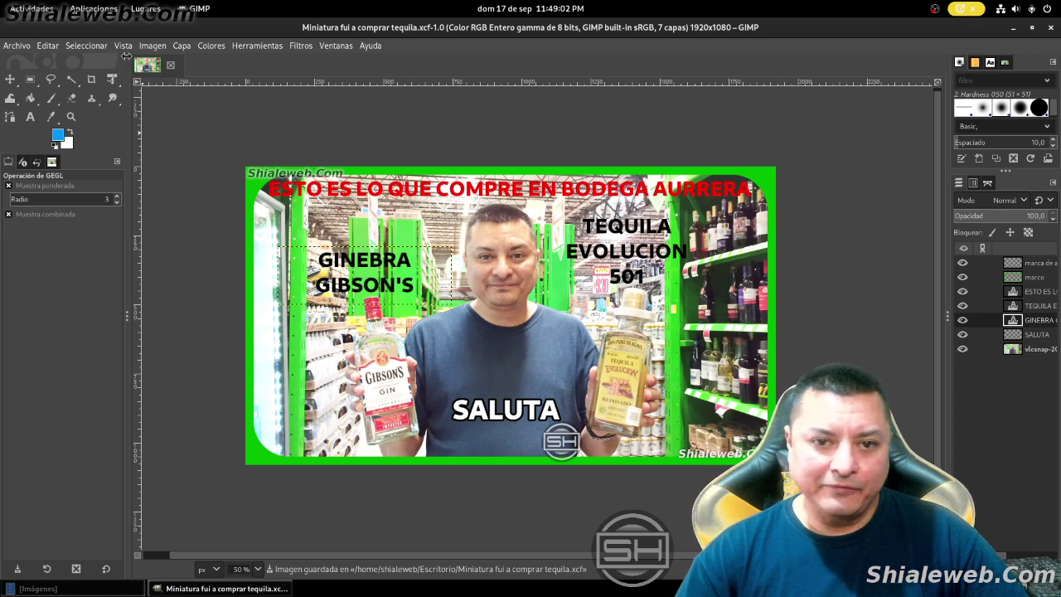
click(301, 45)
mouse_move(325, 173)
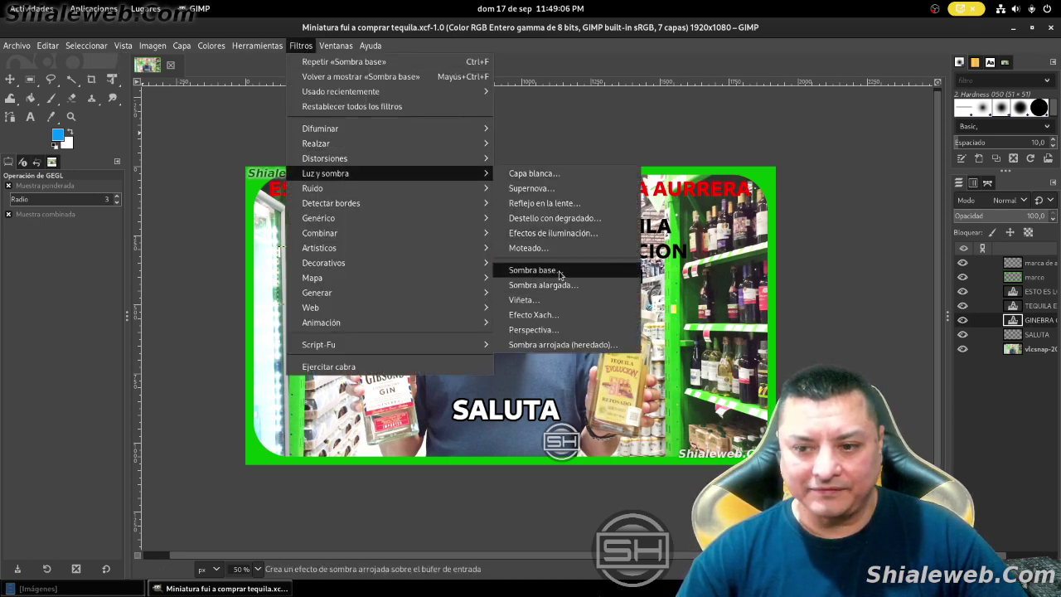
- Give GINEBRA GIBSON'S a white Sombra base outline: offsets 0, blur 0, grow radius 7
click(560, 274)
click(129, 309)
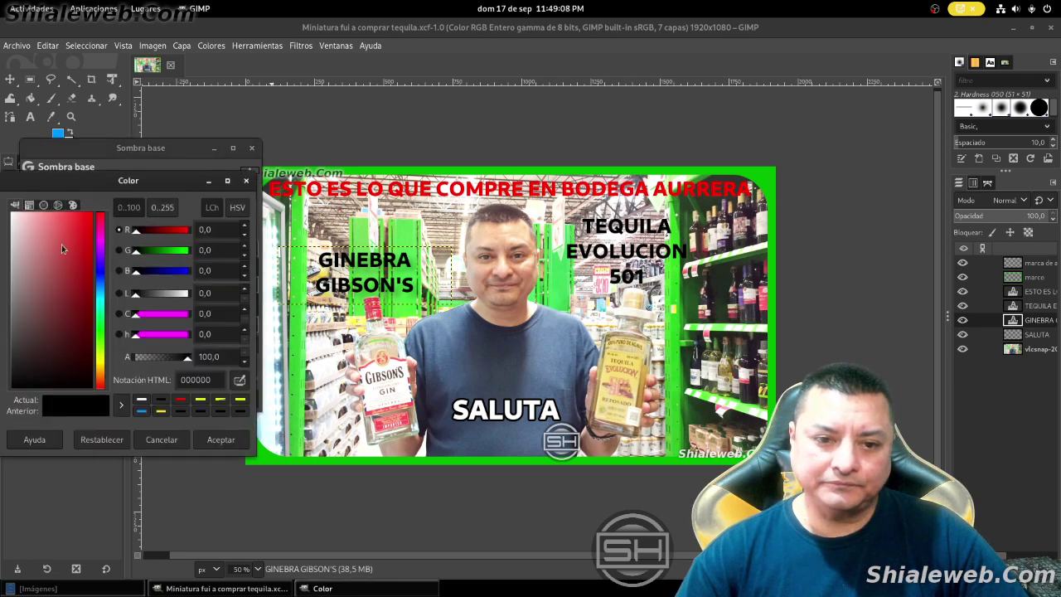
click(221, 439)
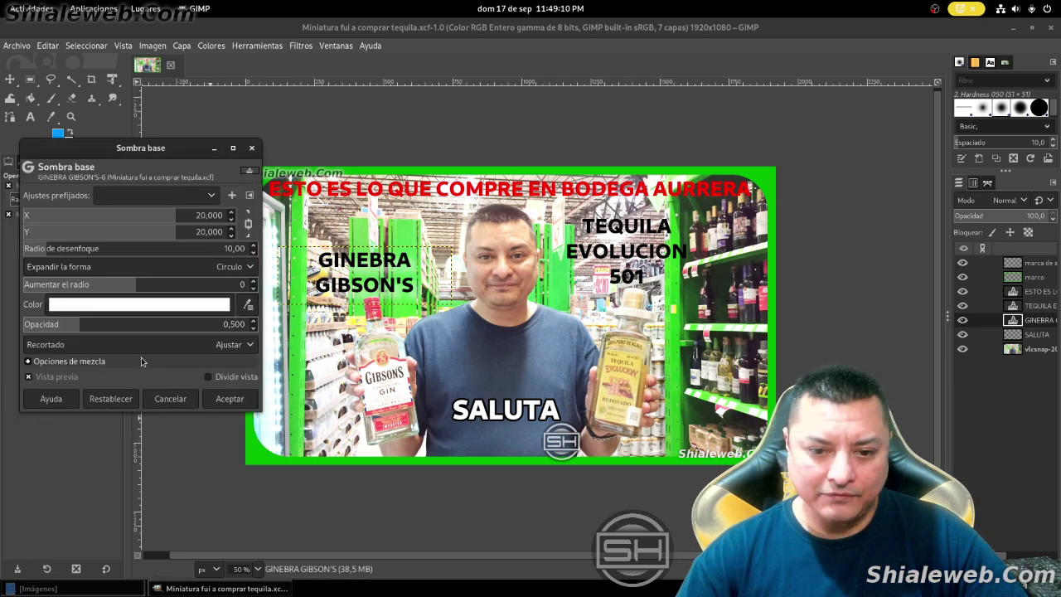
click(164, 212)
key(Delete)
key(Delete)
key(Delete)
text(0)
key(Return)
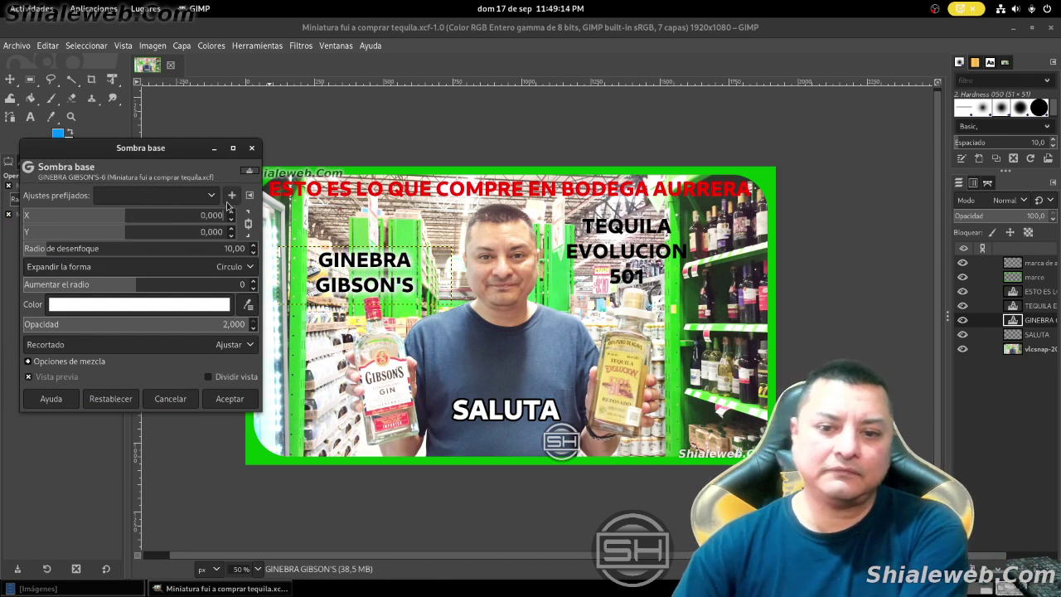
drag(58, 249, 3, 238)
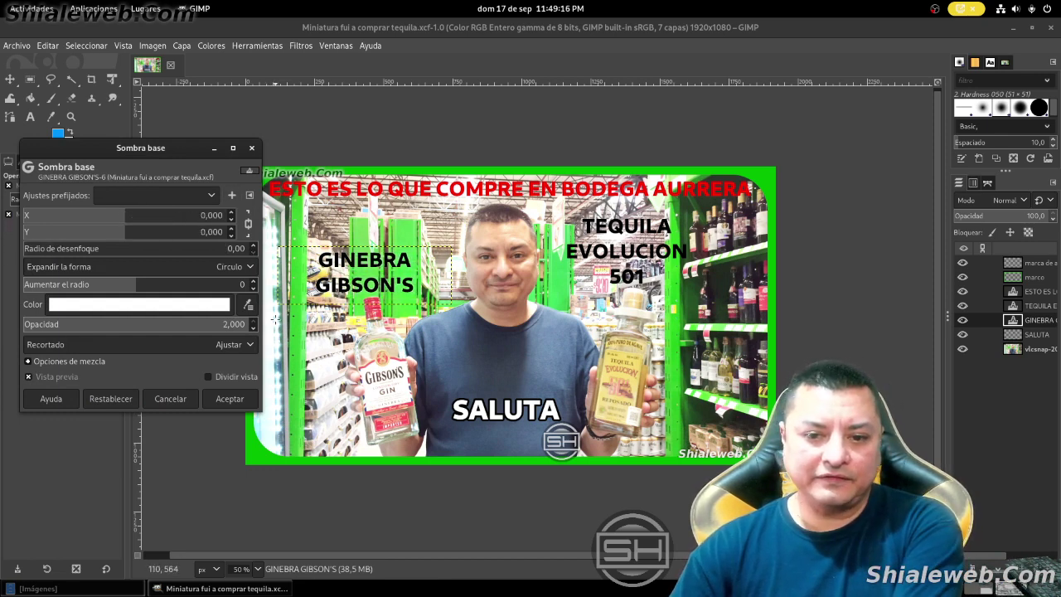
click(253, 284)
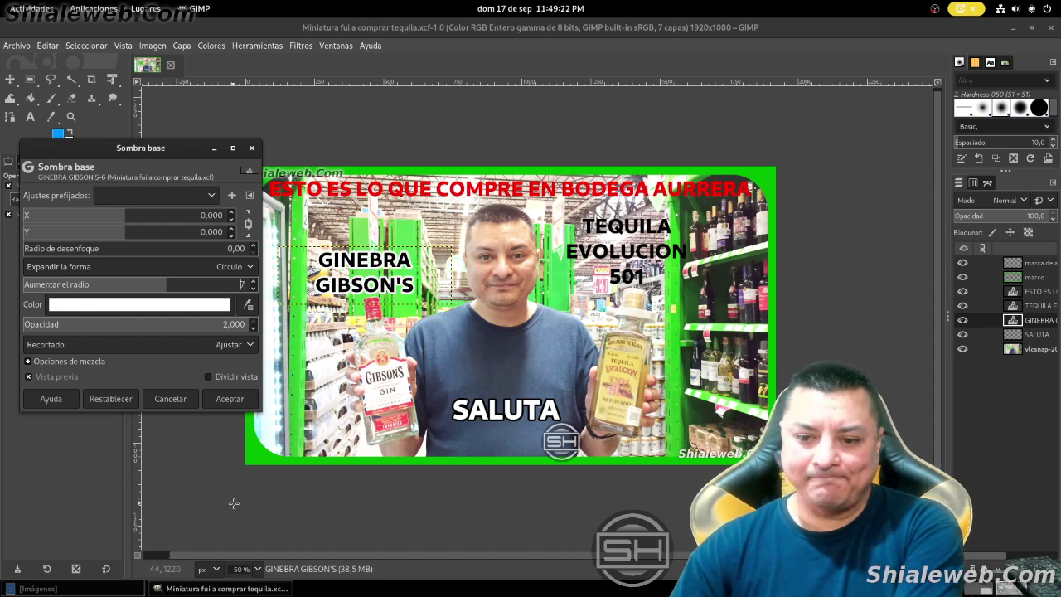
click(229, 399)
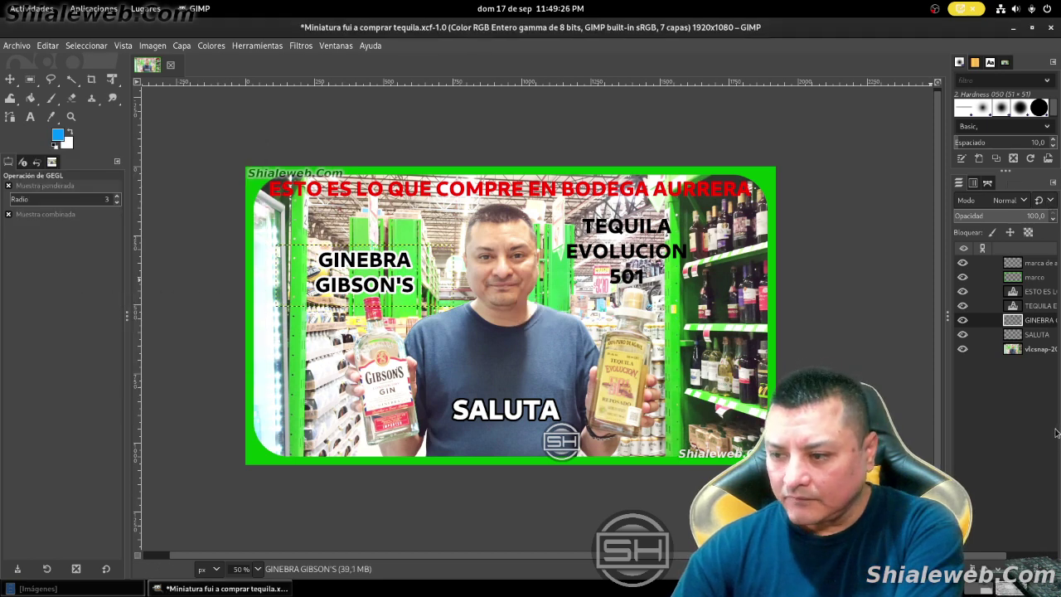
- Select the TEQUILA EVOLUCION 501 layer and save the image
click(1037, 306)
click(16, 45)
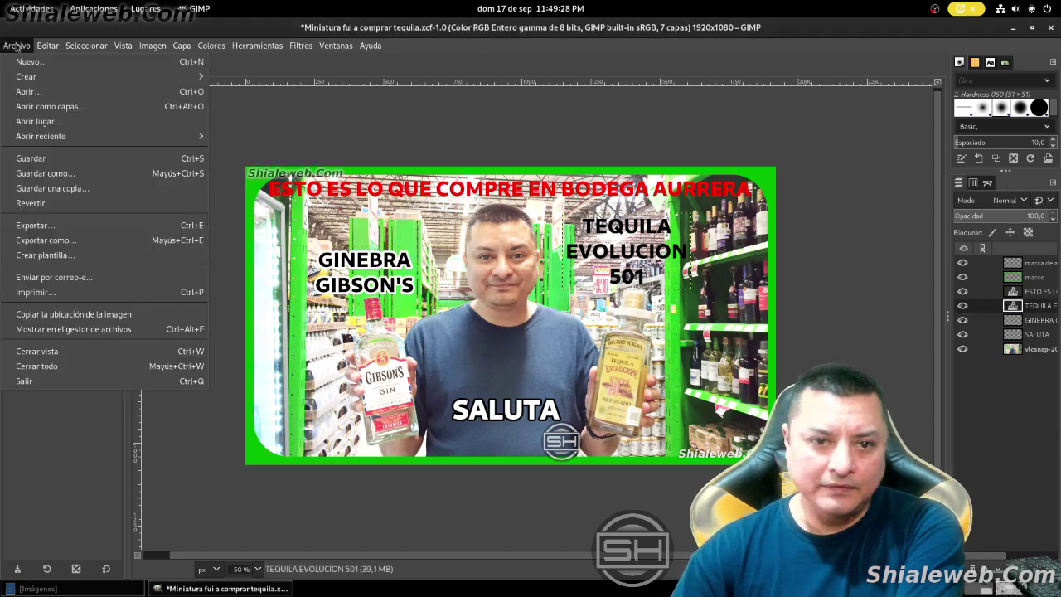
click(24, 159)
- Start a Sombra base on the TEQUILA label with white as the shadow colour
click(300, 46)
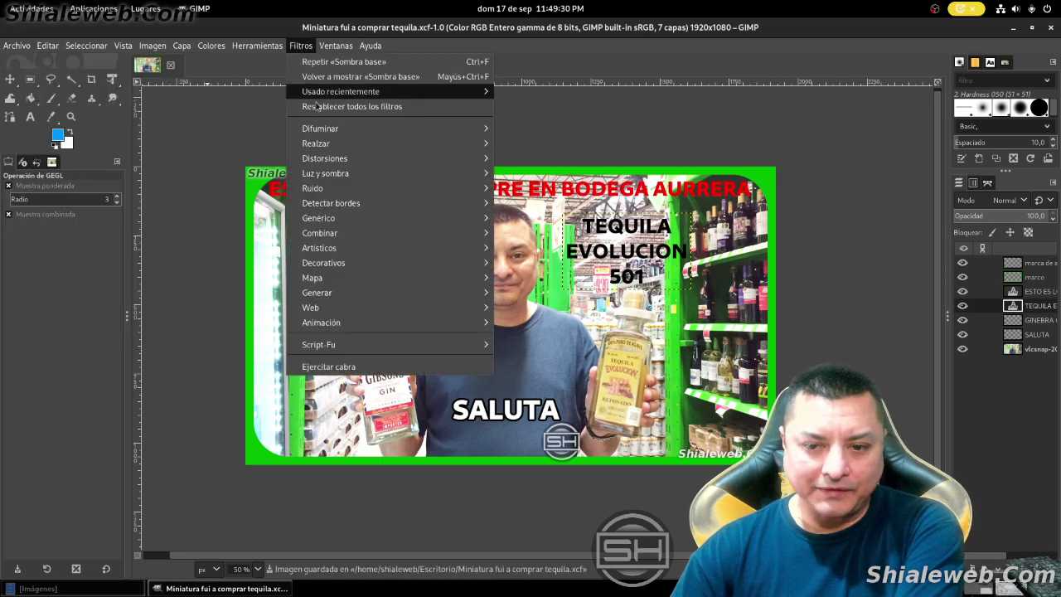
click(568, 275)
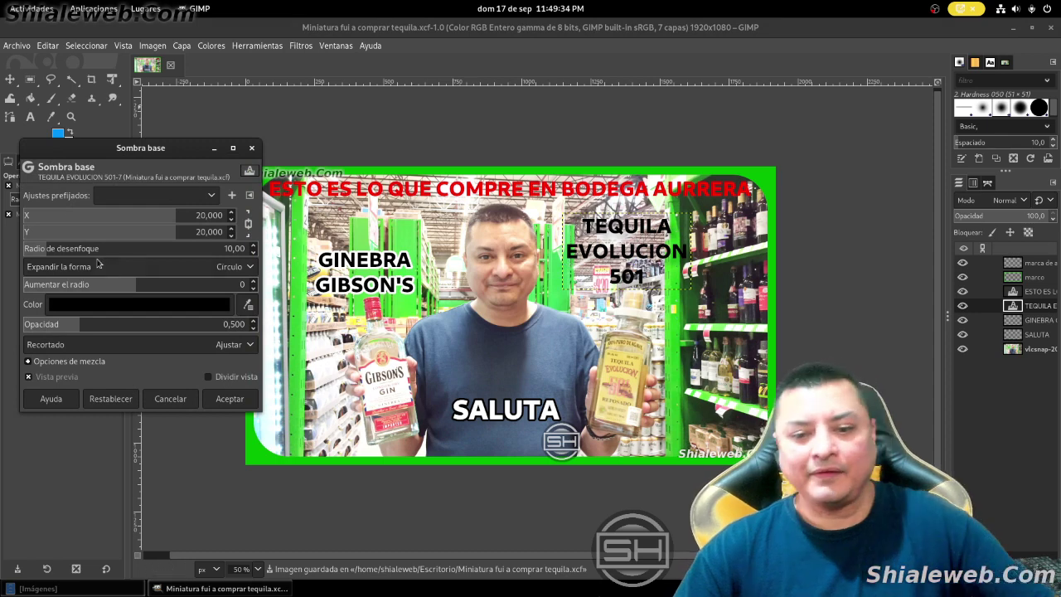
click(179, 305)
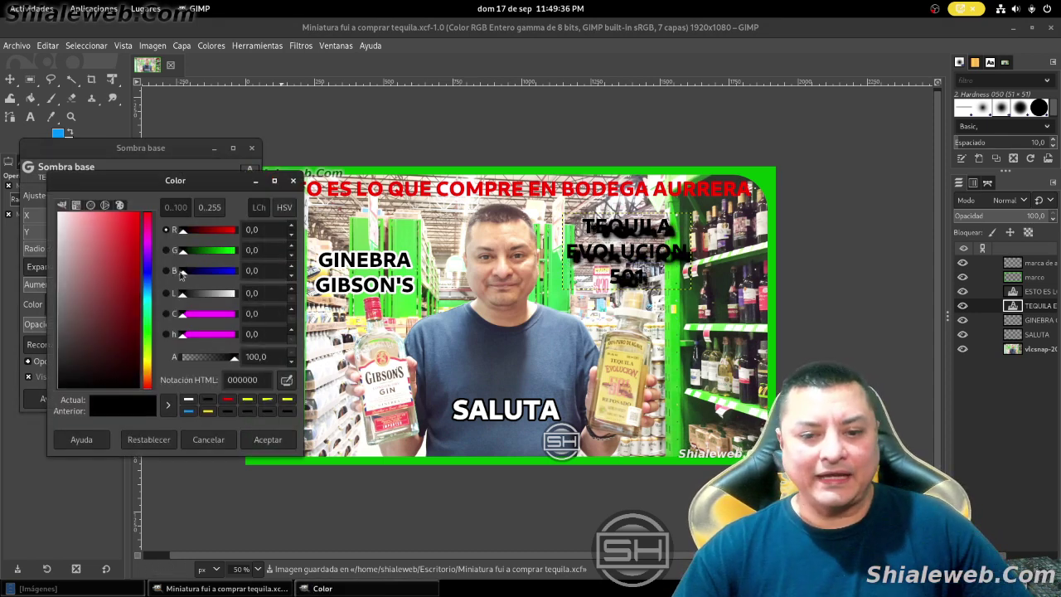
click(188, 399)
click(253, 437)
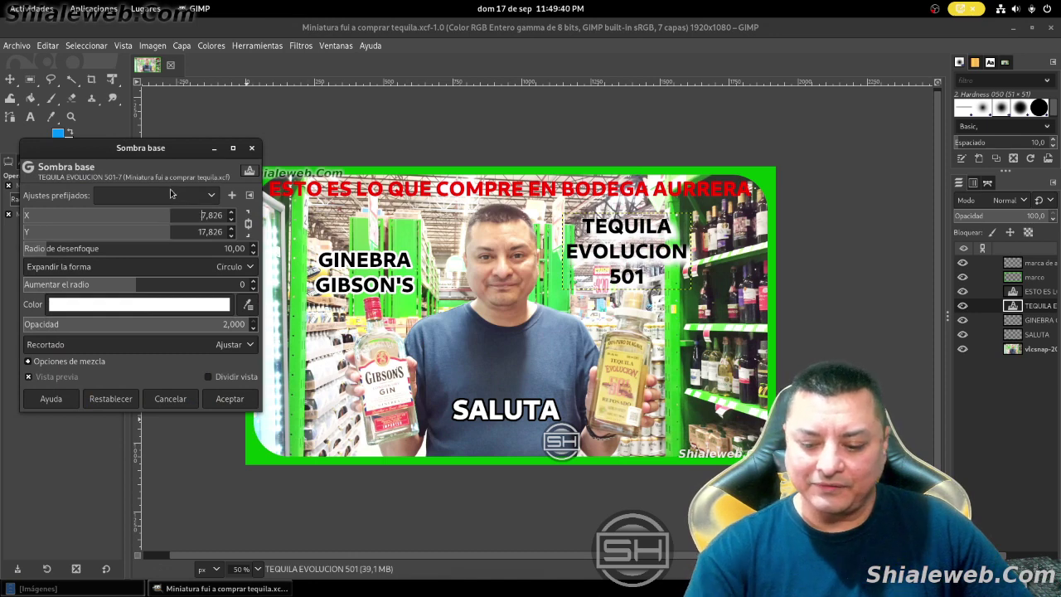
- Set offsets and blur to 0 and grow radius 3, apply, and save the file
text(0)
key(Return)
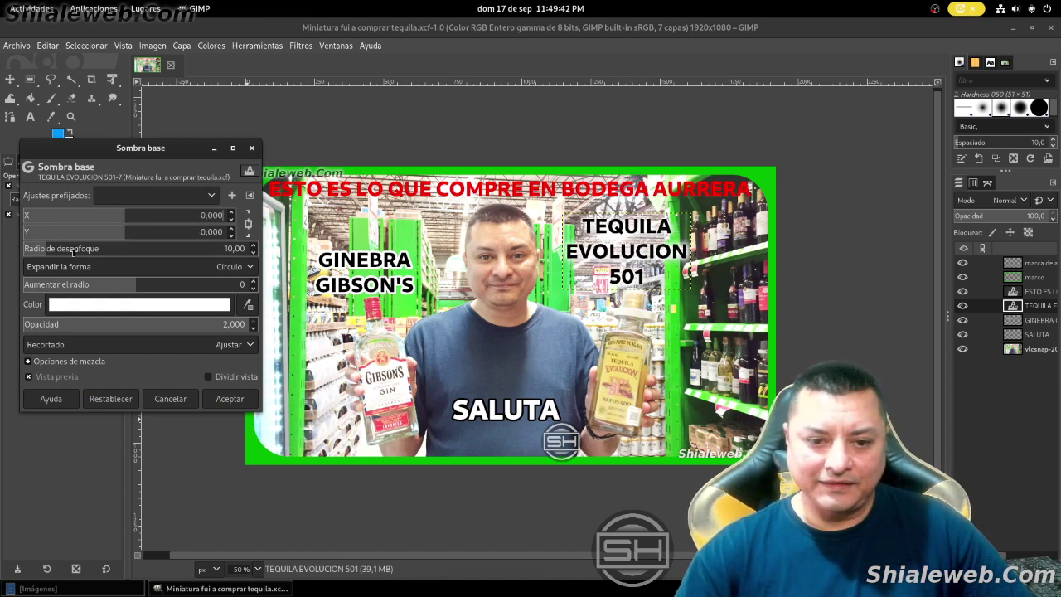
drag(42, 248, 2, 247)
click(254, 282)
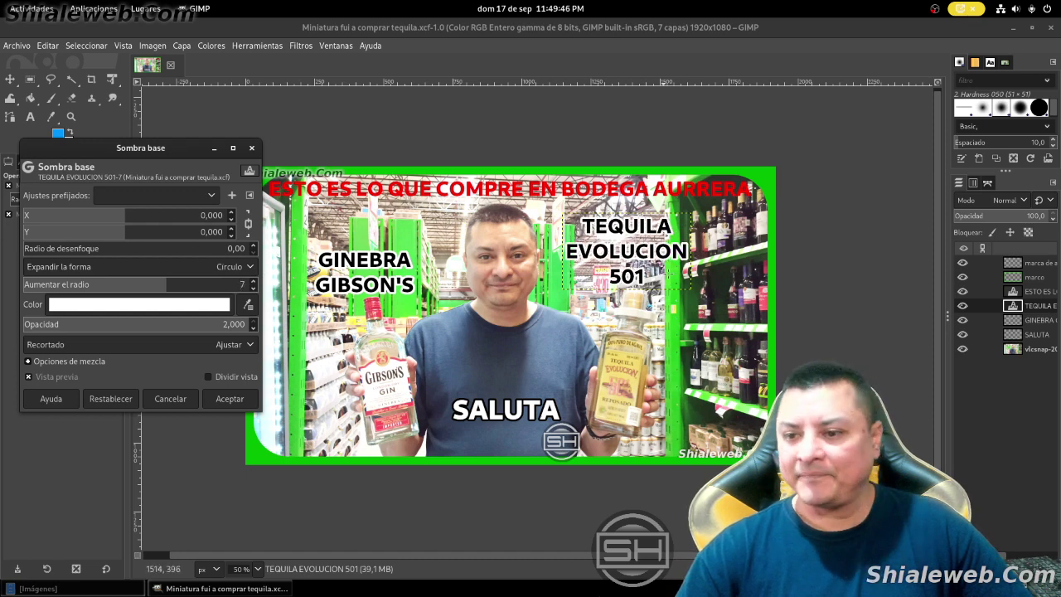
click(230, 401)
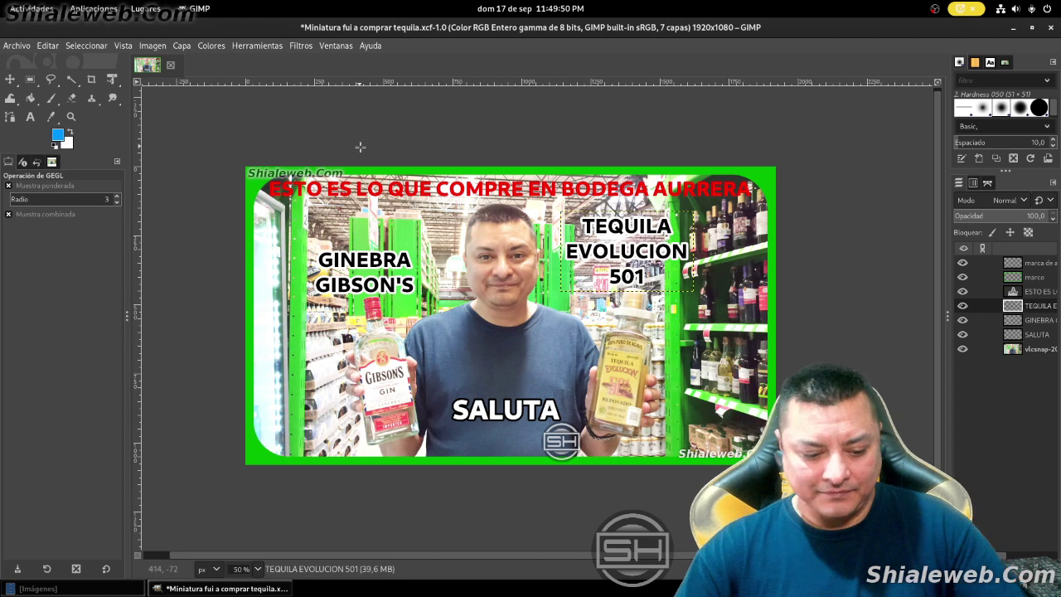
key(ctrl+s)
- Select the red headline layer and start a Sombra base with yellow colour
key(Page_Up)
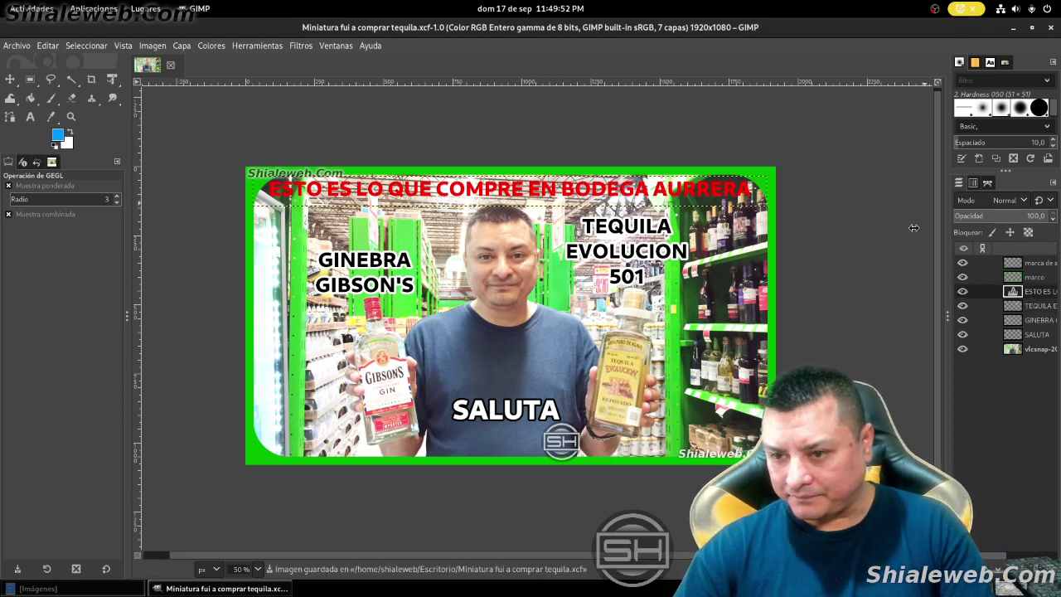
click(300, 46)
mouse_move(325, 174)
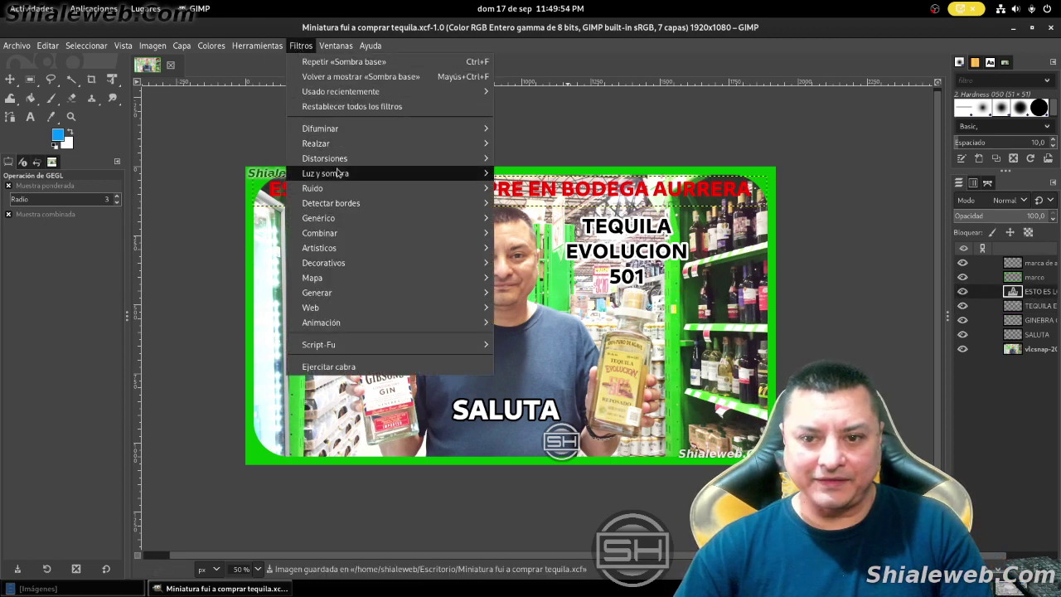
click(551, 270)
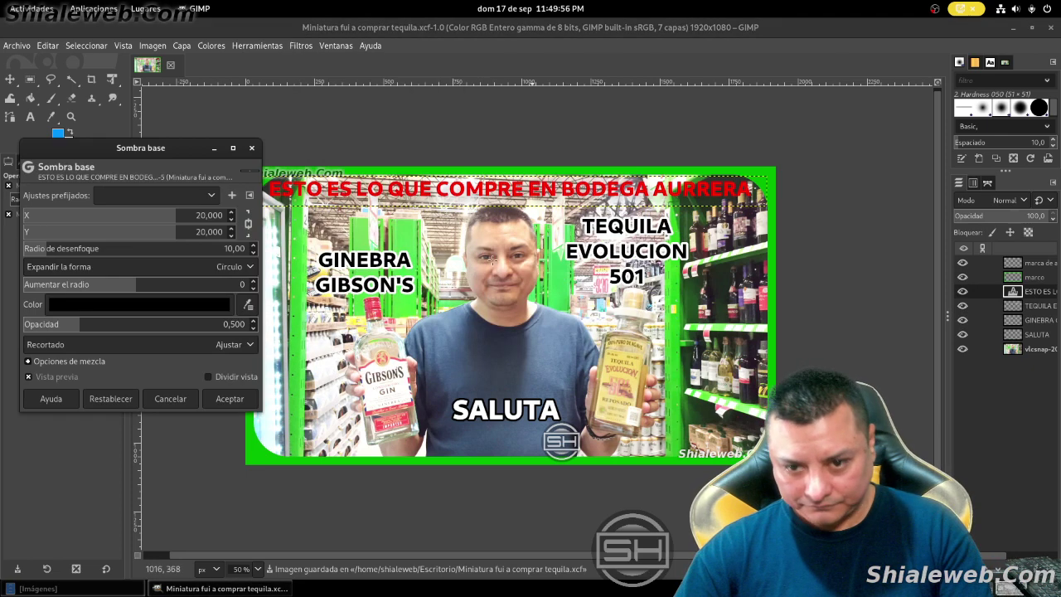
click(138, 310)
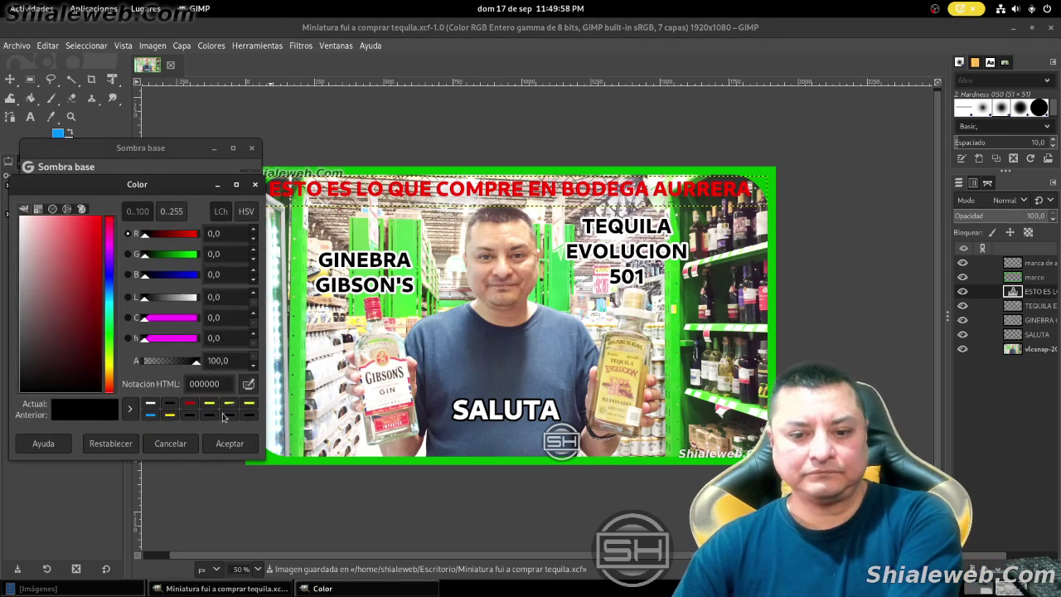
click(249, 406)
click(230, 443)
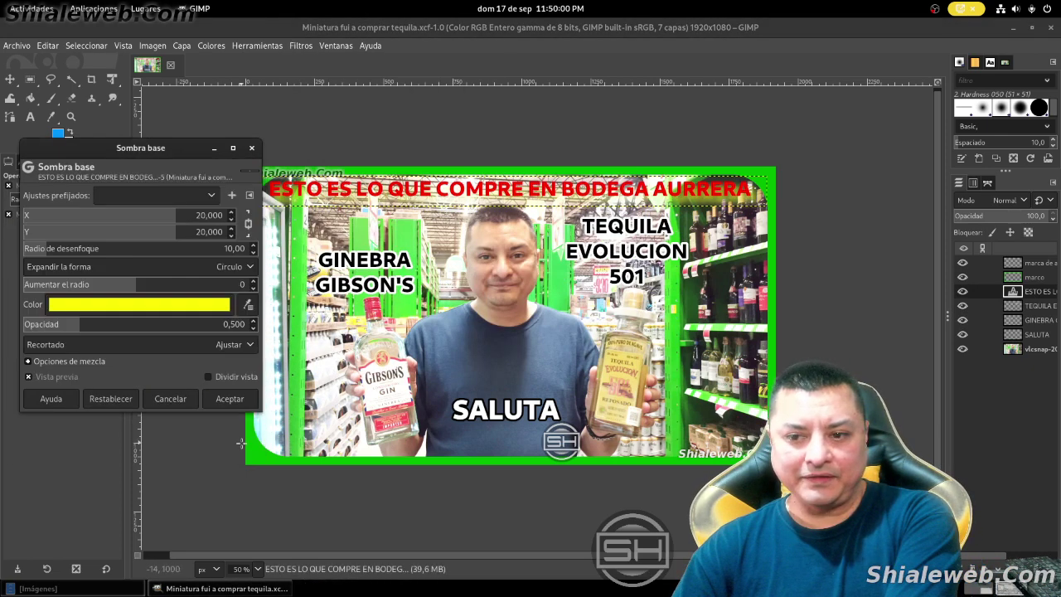
- Set opacity 2.000, blur 0, zero offsets and a larger grow radius, then apply
drag(170, 326, 253, 325)
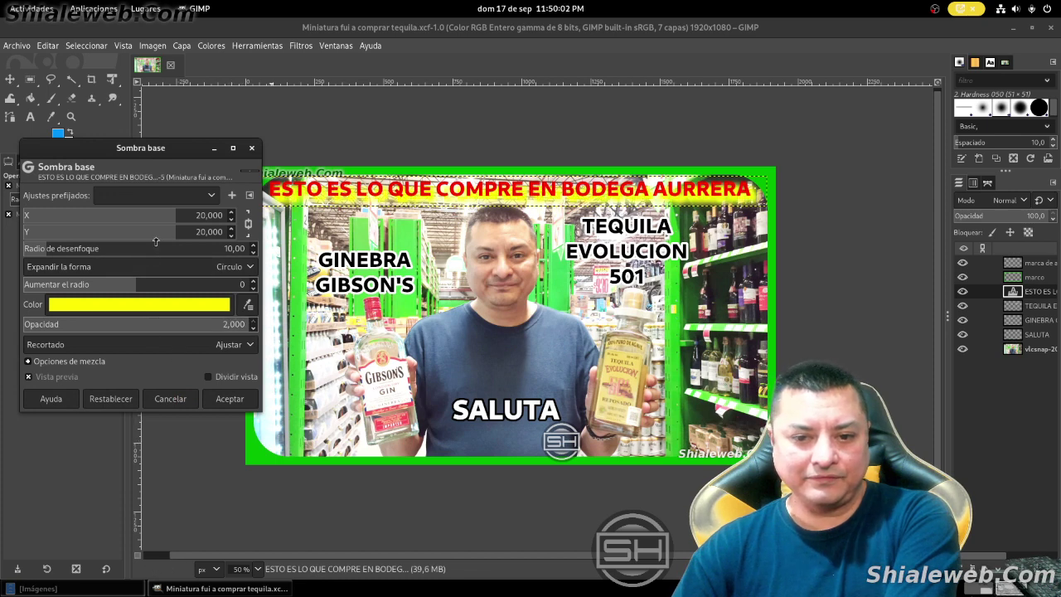
click(45, 250)
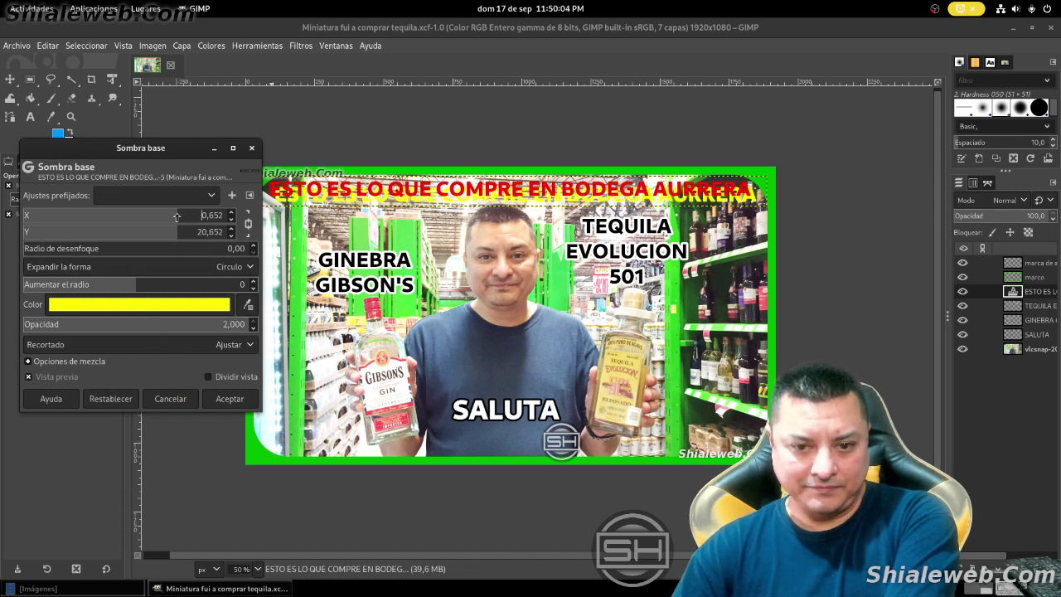
drag(170, 214, 125, 215)
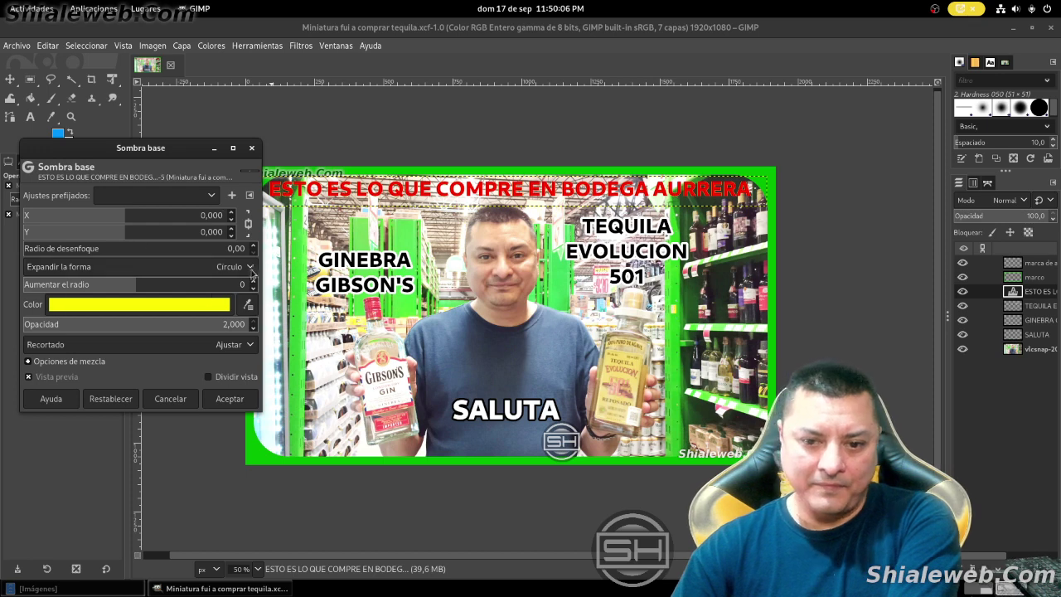
click(255, 283)
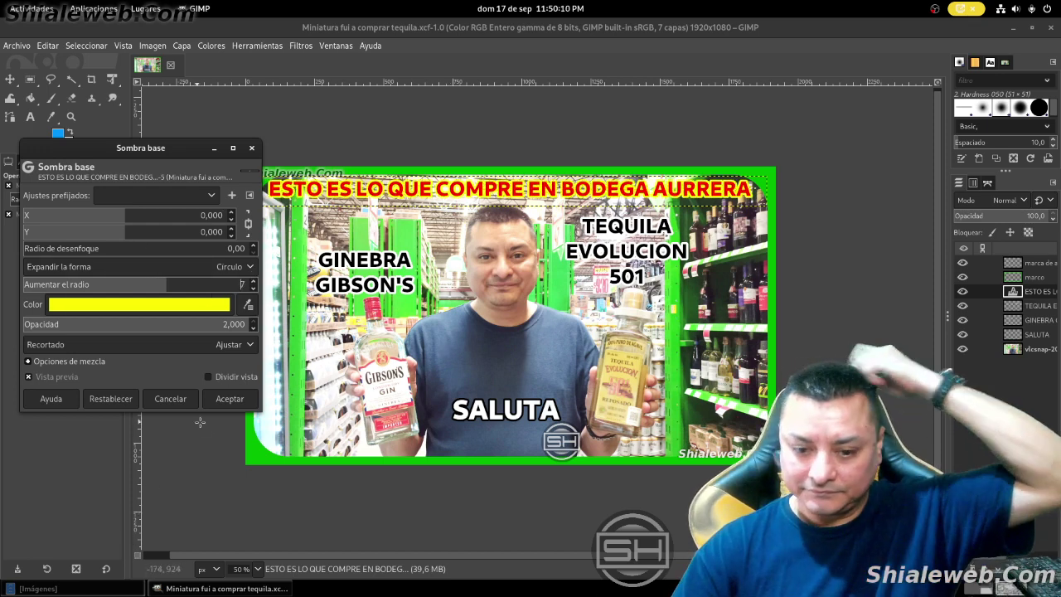
click(230, 398)
- Zoom out and re-centre to review the whole thumbnail, with the bottom photo layer active
scroll(769, 273, down, 1)
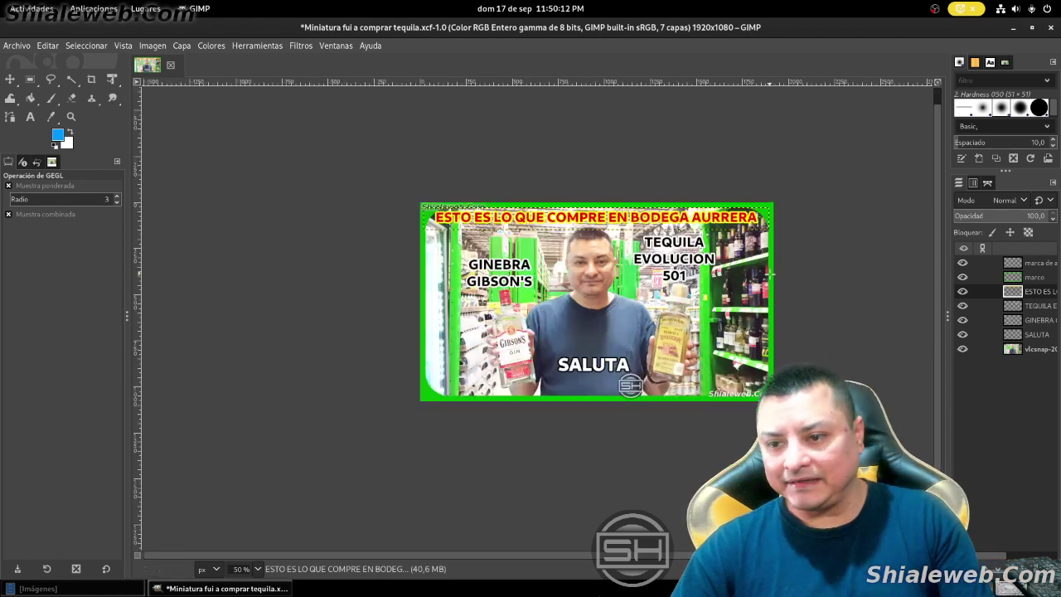
scroll(769, 274, down, 2)
drag(778, 287, 584, 268)
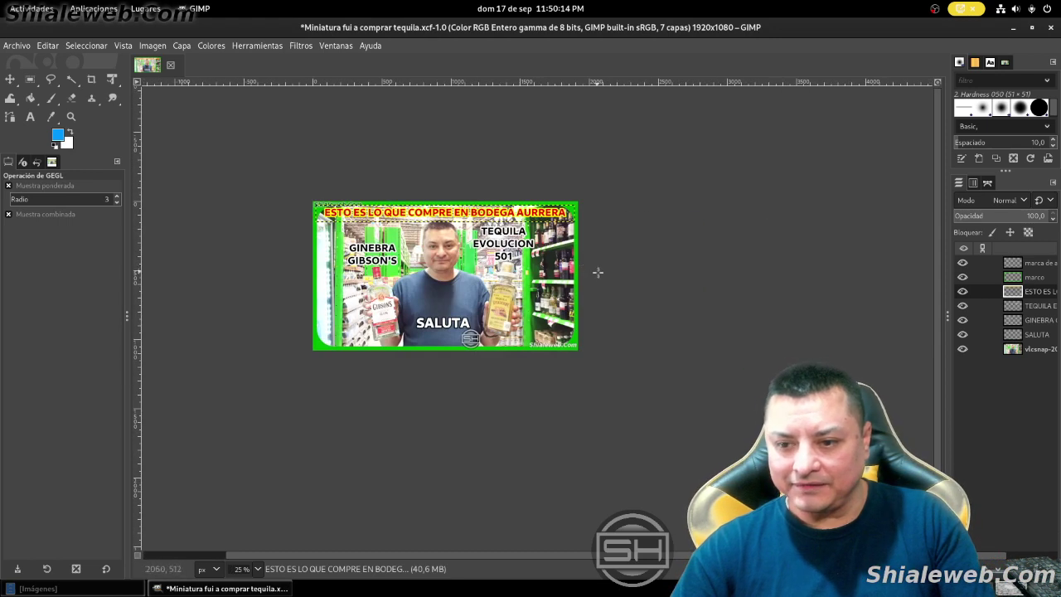
key(End)
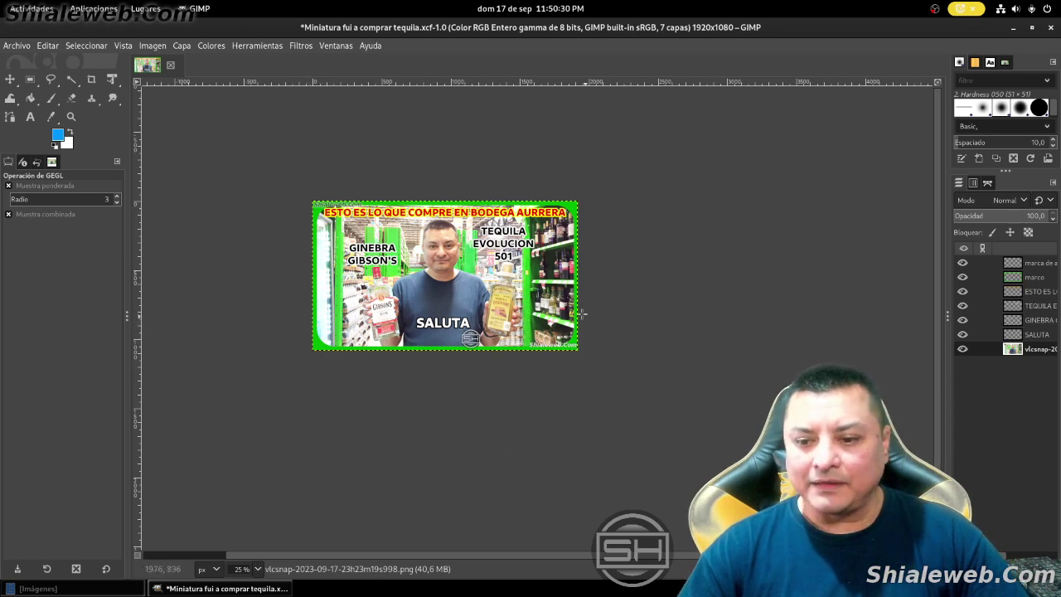
scroll(582, 314, up, 1)
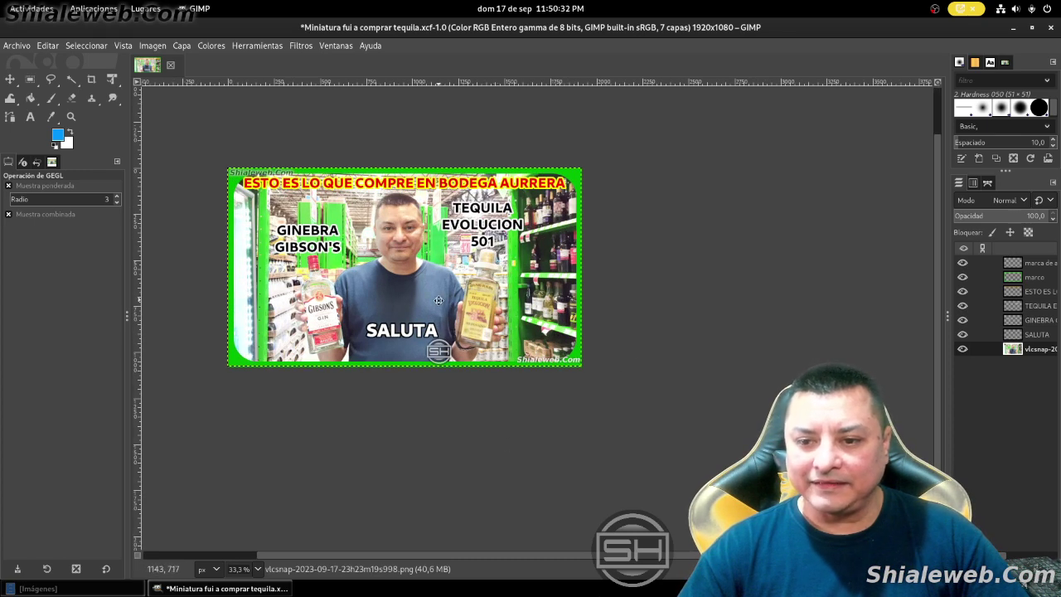
drag(439, 300, 447, 315)
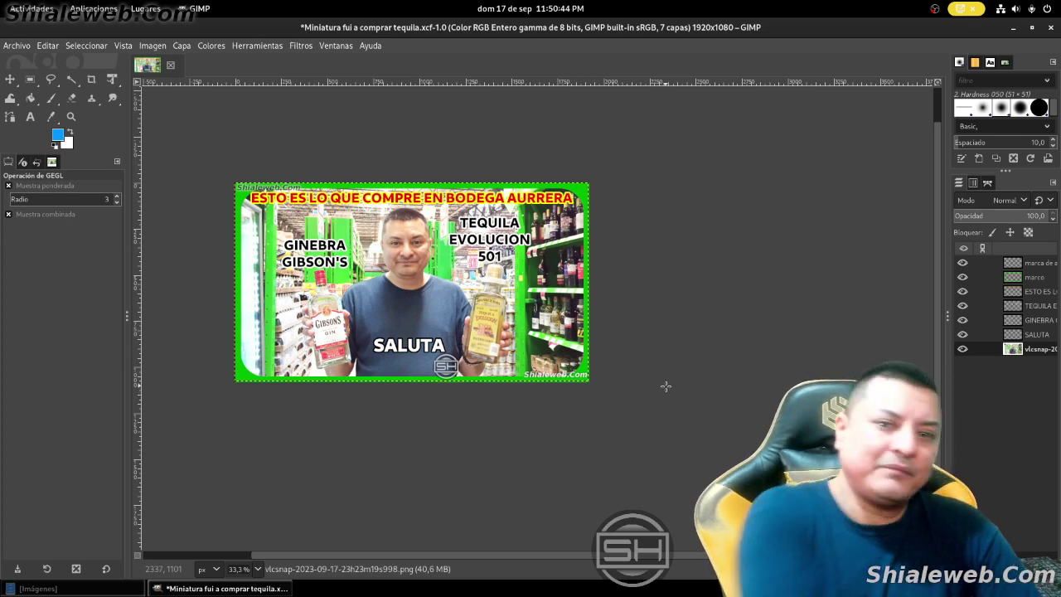
key(shift+j)
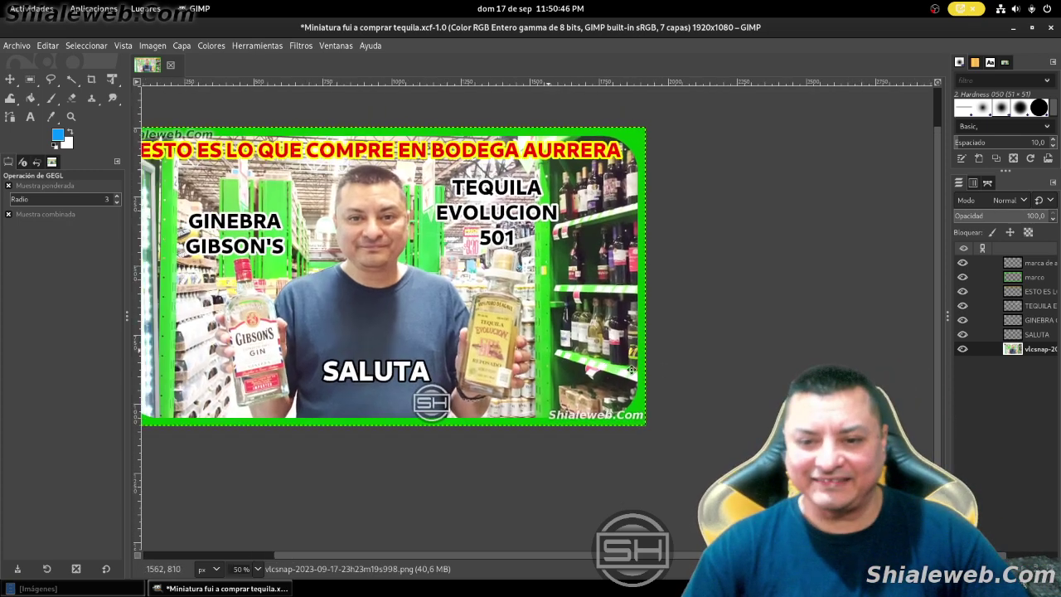
click(16, 45)
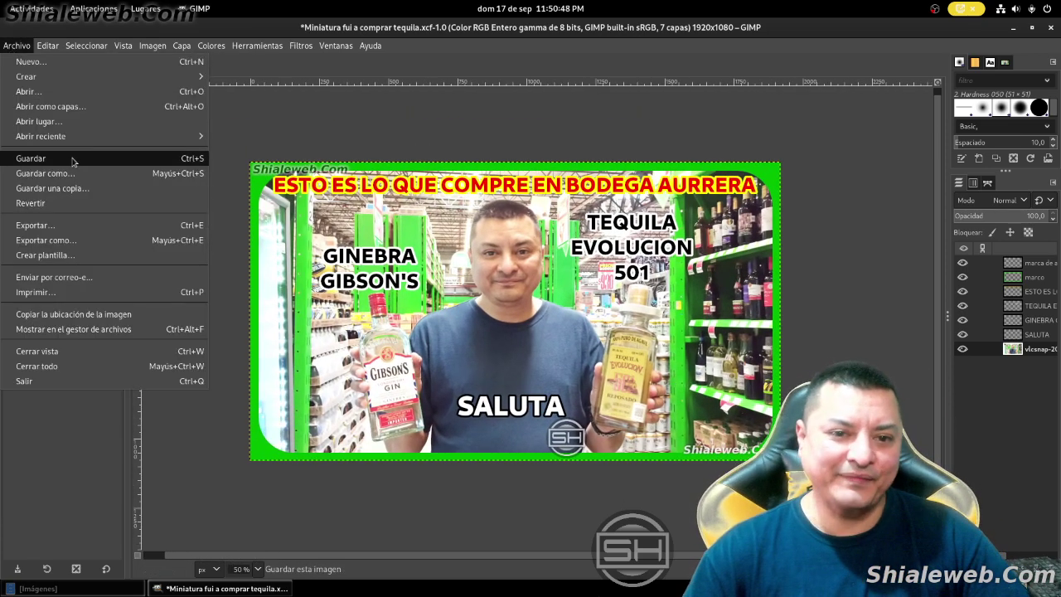
- Save the project and export Miniatura fui a comprar tequila.jpg to Escritorio, quality 90, comment shialeweb.com
click(31, 159)
click(15, 45)
click(45, 239)
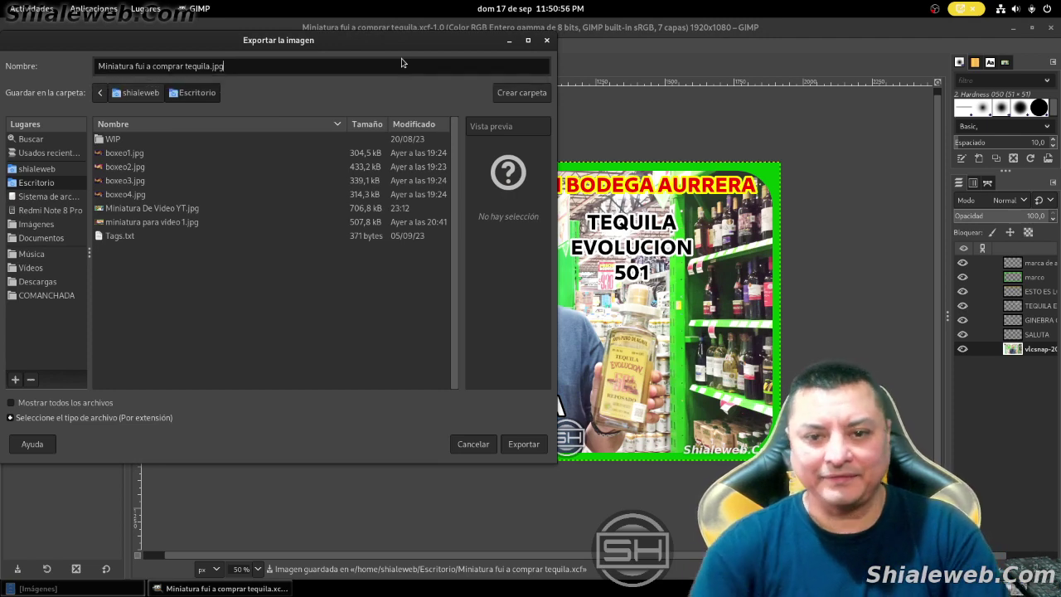
key(Return)
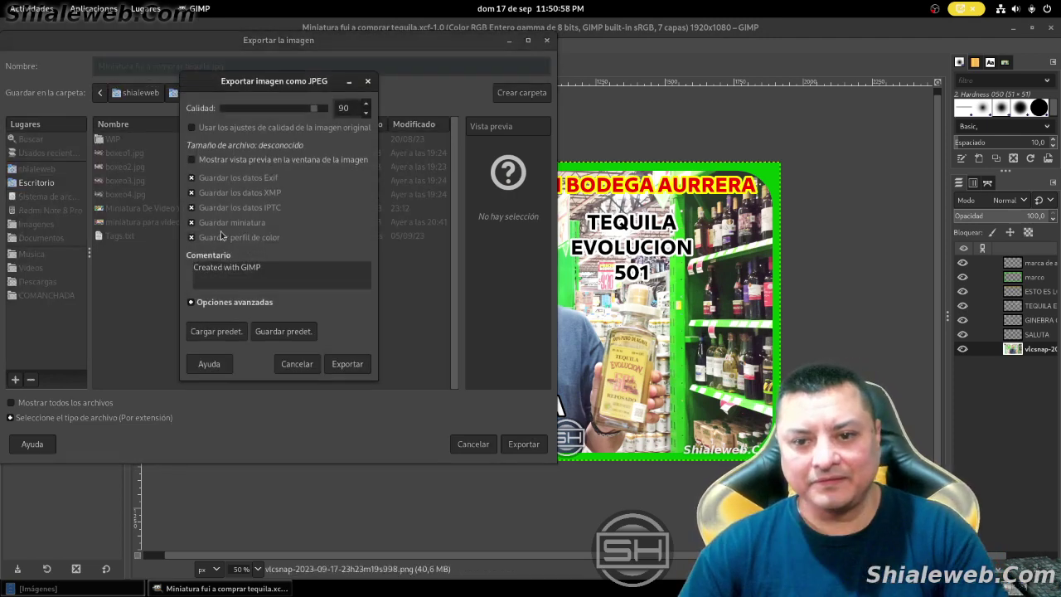
triple_click(282, 274)
text(shi)
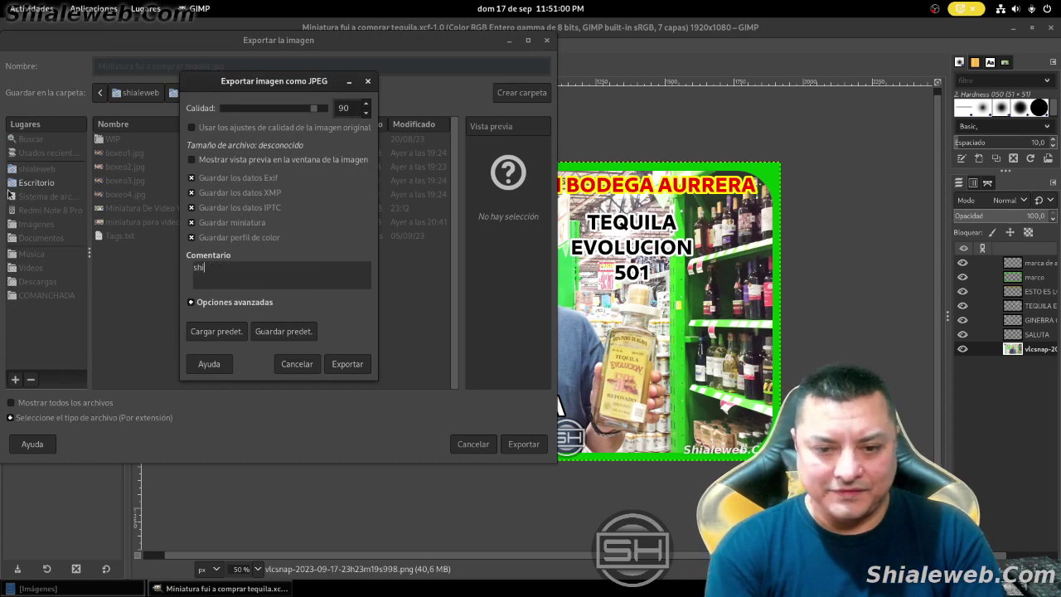
text(m)
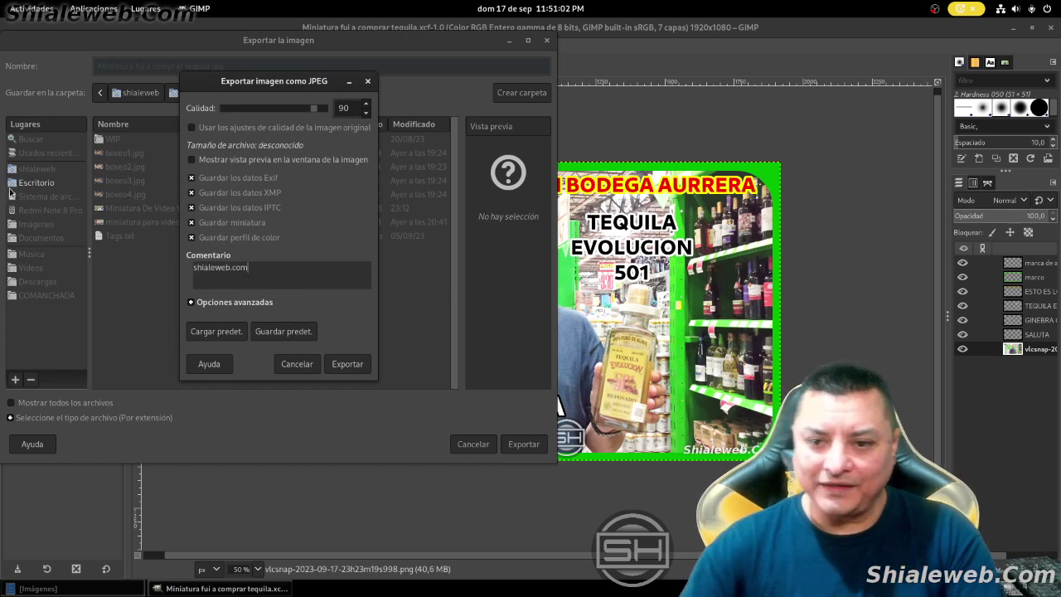
click(348, 364)
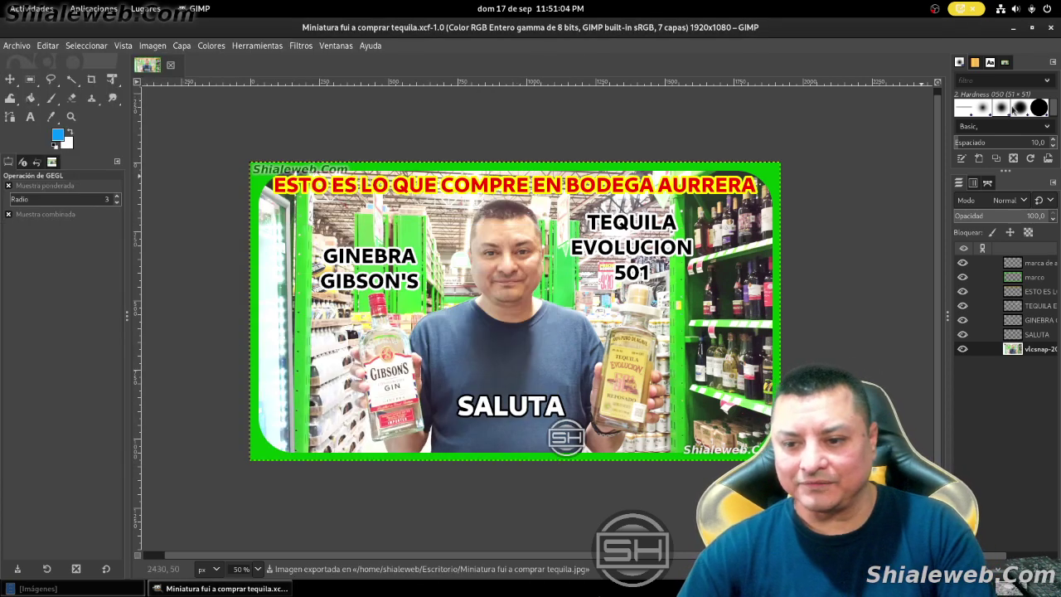
- Minimize GIMP and open Miniatura fui a comprar tequila.jpg from Escritorio in Image Viewer
click(1014, 29)
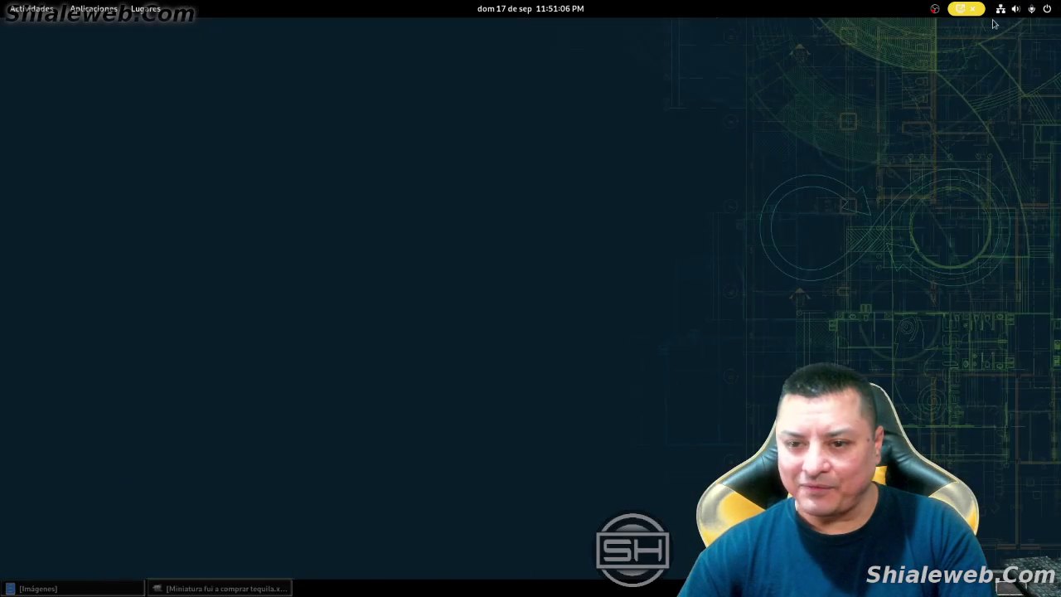
click(50, 587)
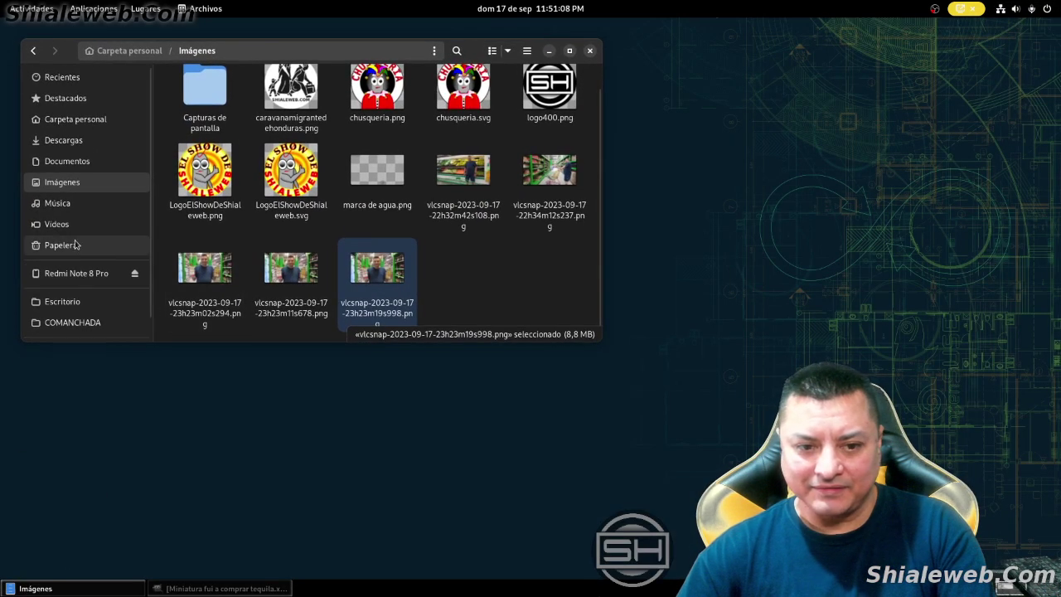
click(76, 302)
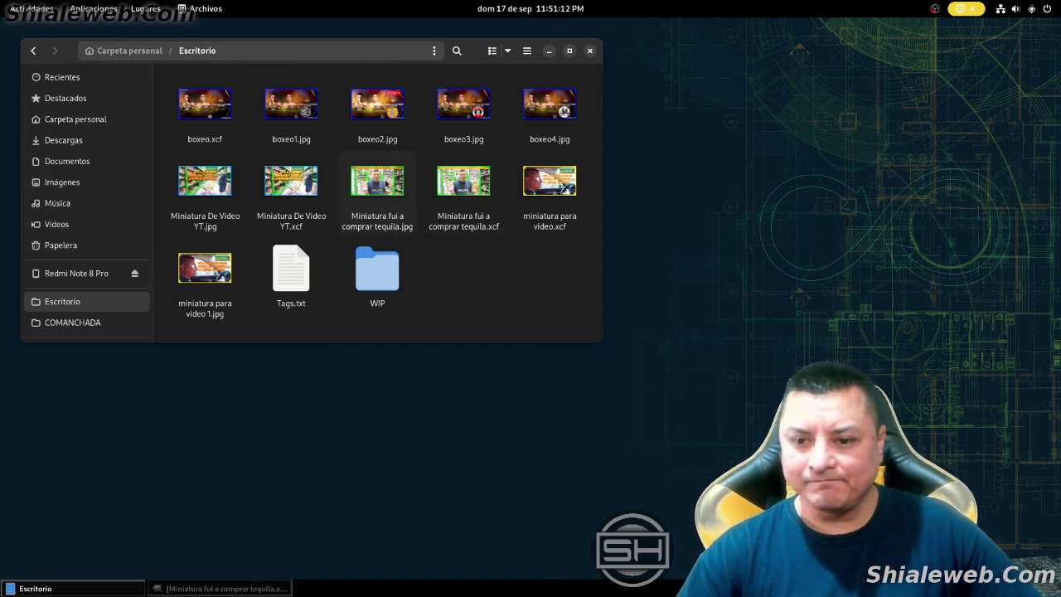
right_click(385, 184)
click(423, 193)
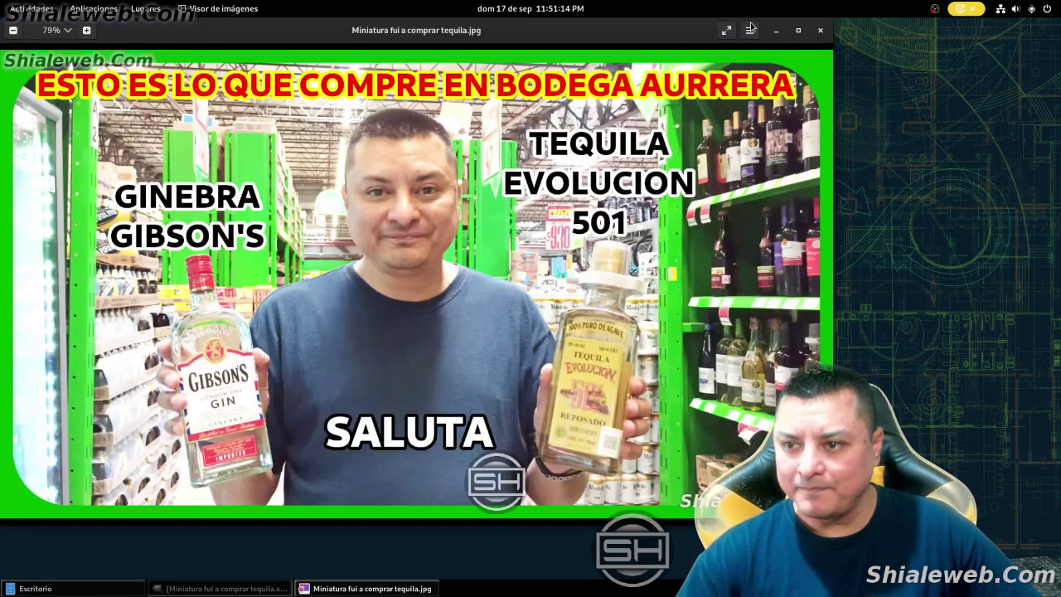
- Maximize Image Viewer, zoom the thumbnail out and back in, then switch to an empty workspace
click(798, 31)
scroll(501, 282, down, 3)
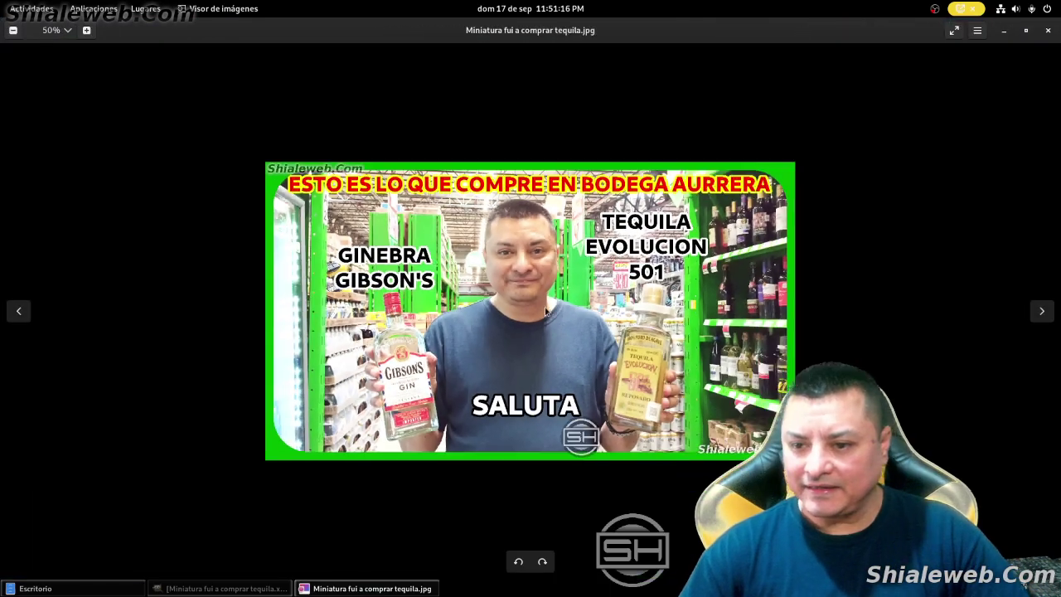
scroll(500, 282, down, 2)
scroll(501, 282, down, 1)
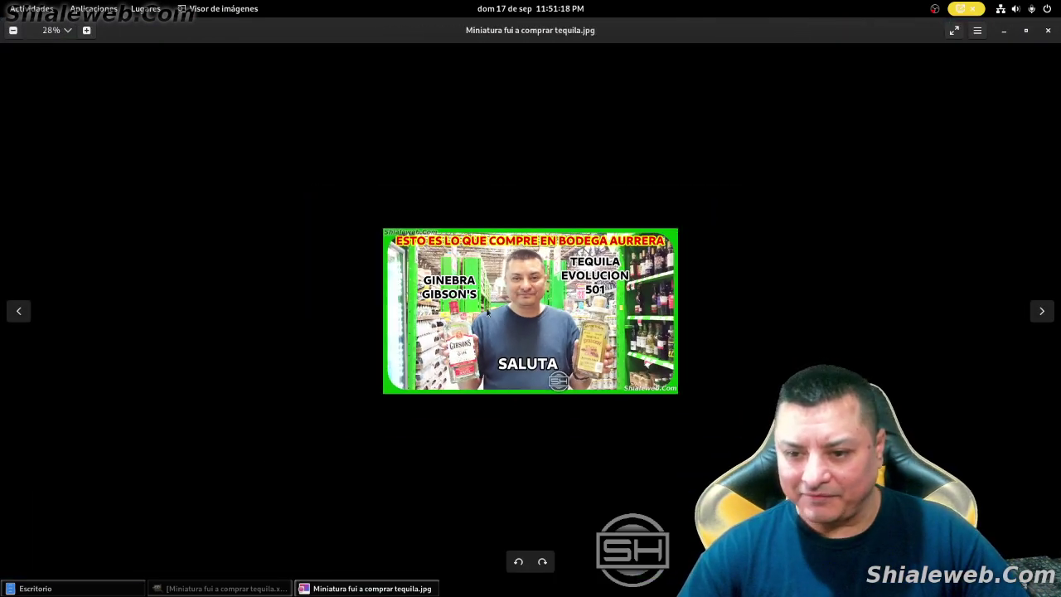
scroll(569, 342, down, 2)
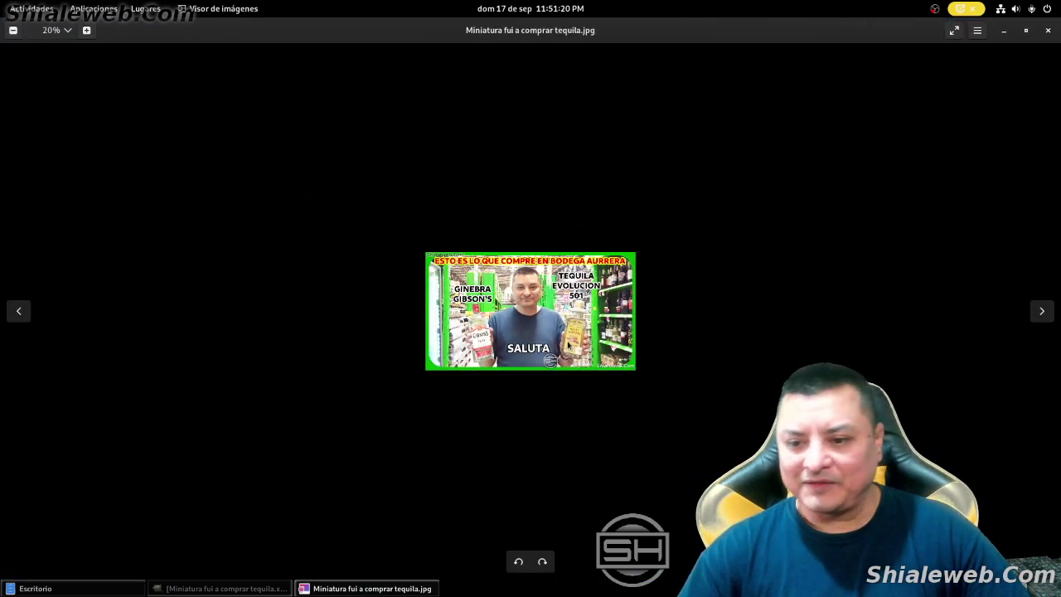
scroll(569, 342, down, 1)
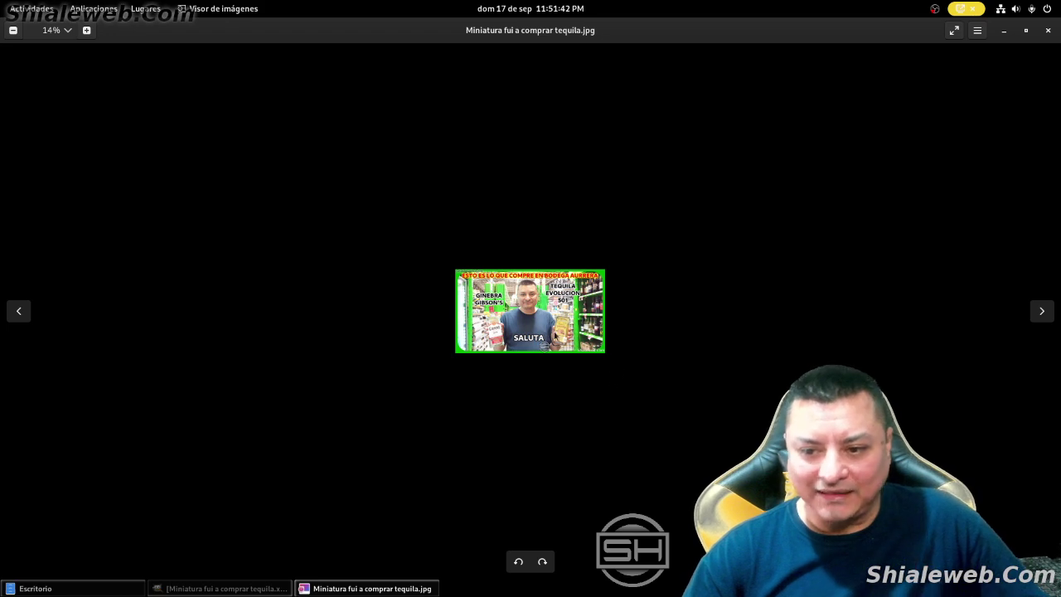
scroll(555, 336, up, 2)
scroll(612, 346, up, 2)
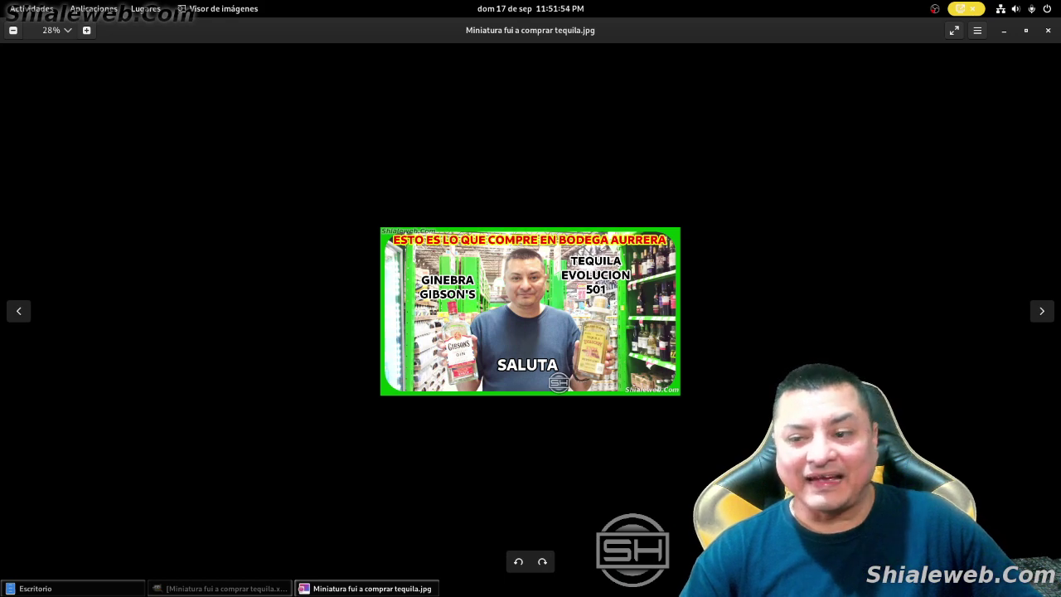
key(ctrl+alt+Right)
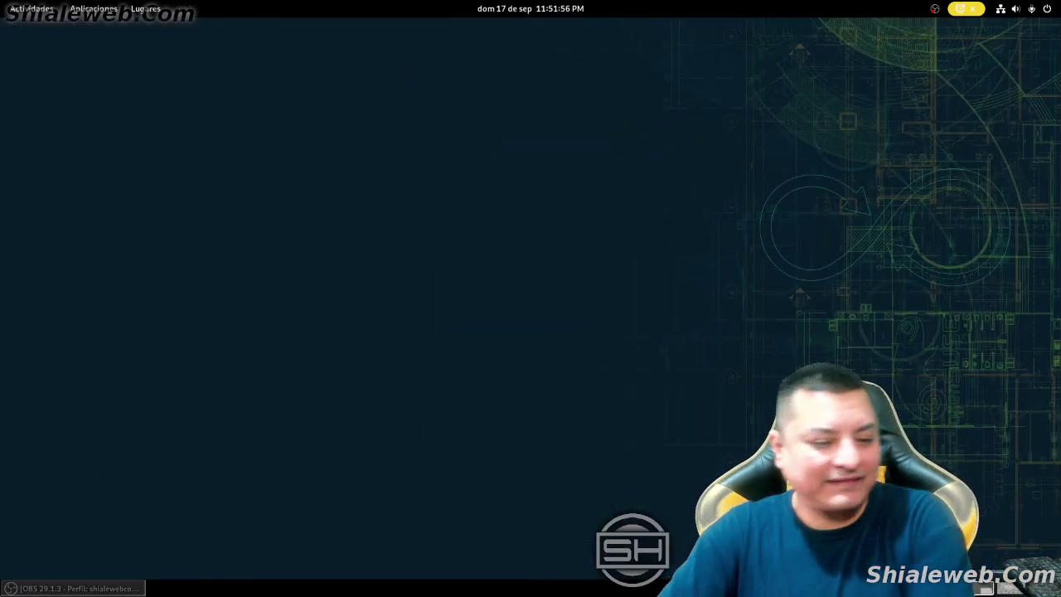